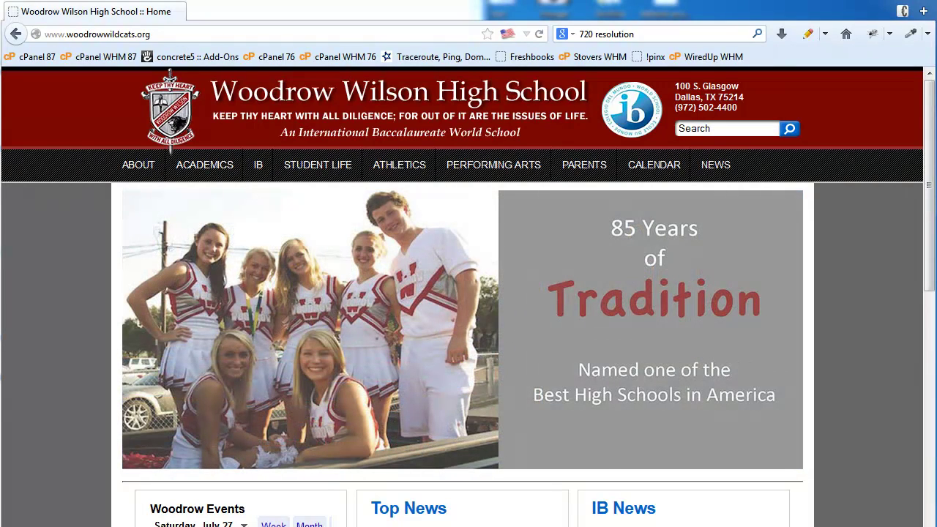
Load the school site's /login sign-in page
left_click(179, 35)
left_click(179, 35)
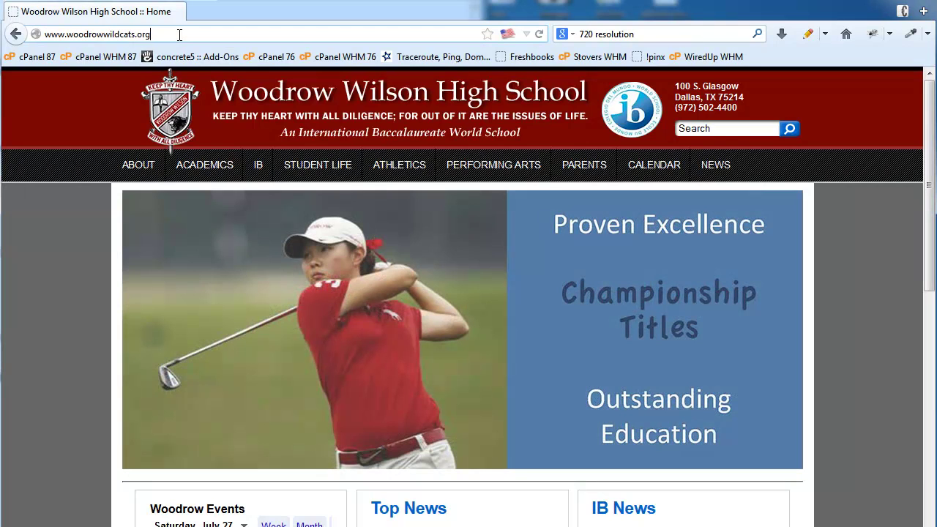
type("/login")
key("Return")
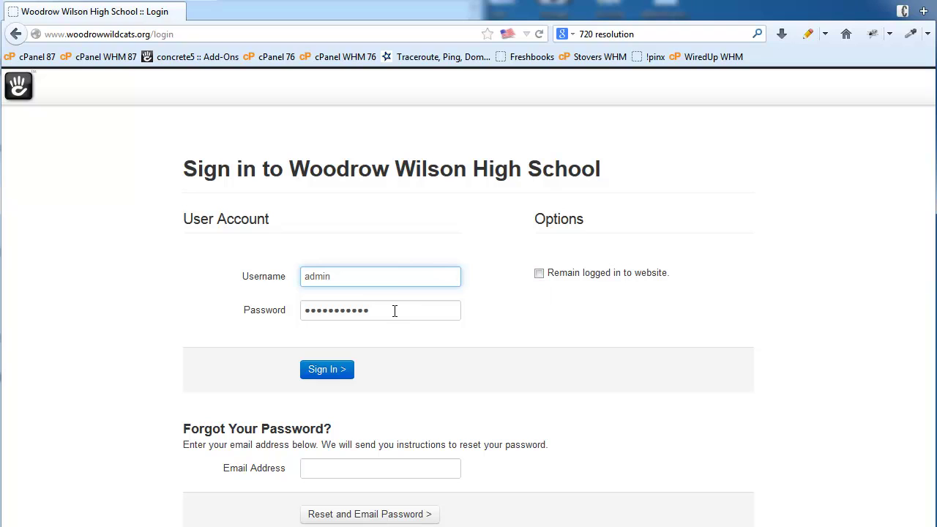
Sign in as administrator with 'Remain logged in to website' ticked
left_click(540, 274)
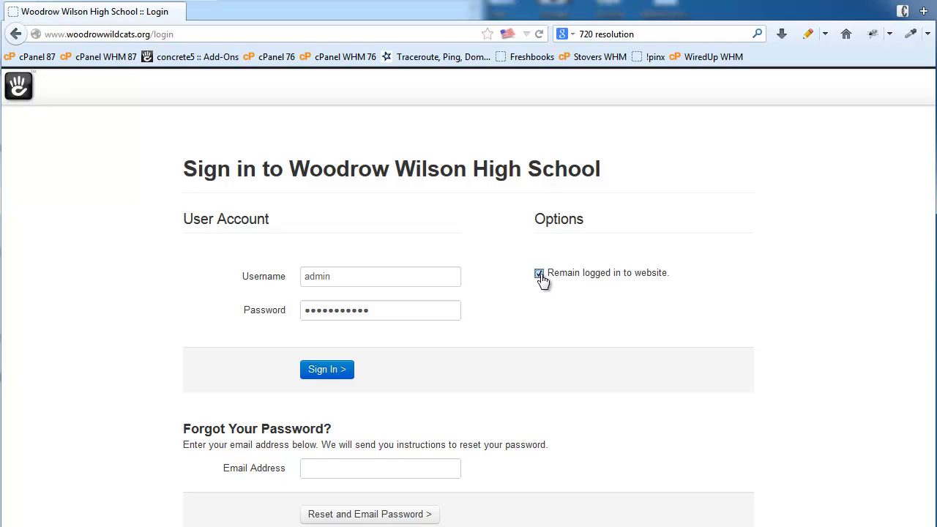
left_click(328, 377)
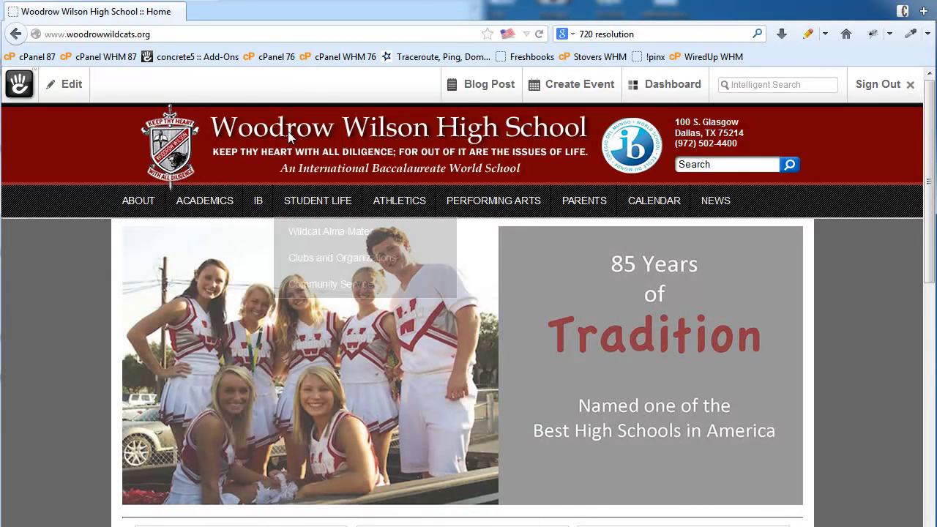
Go to the Woodrow's Preparatory Academies page and show its Edit options
left_click(71, 85)
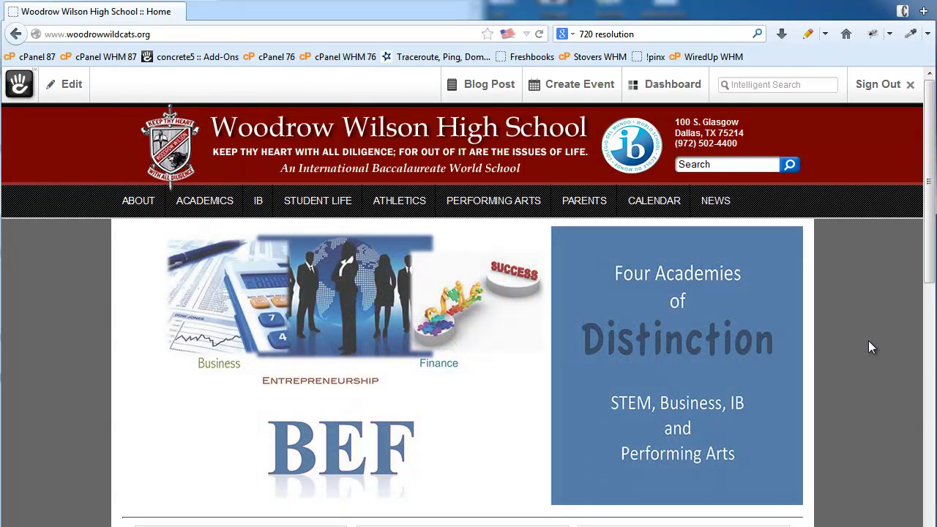
left_click(196, 210)
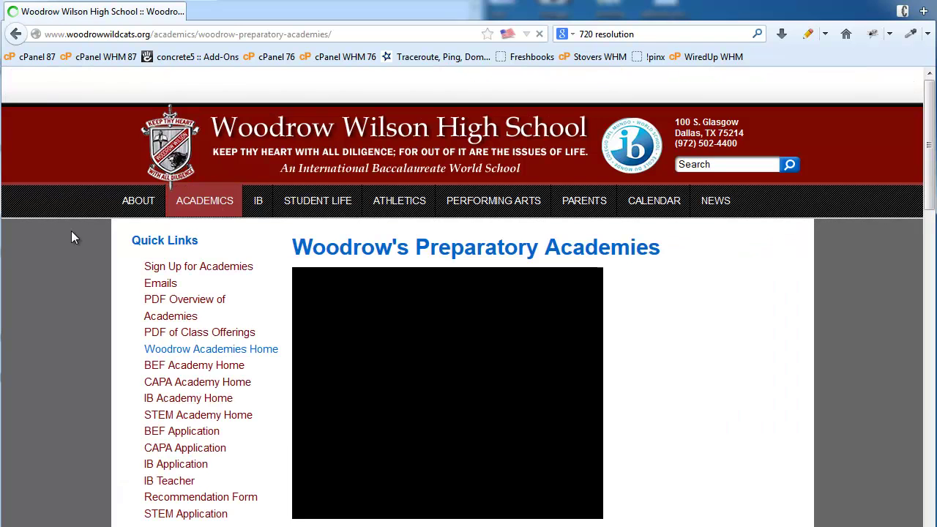
left_click(71, 85)
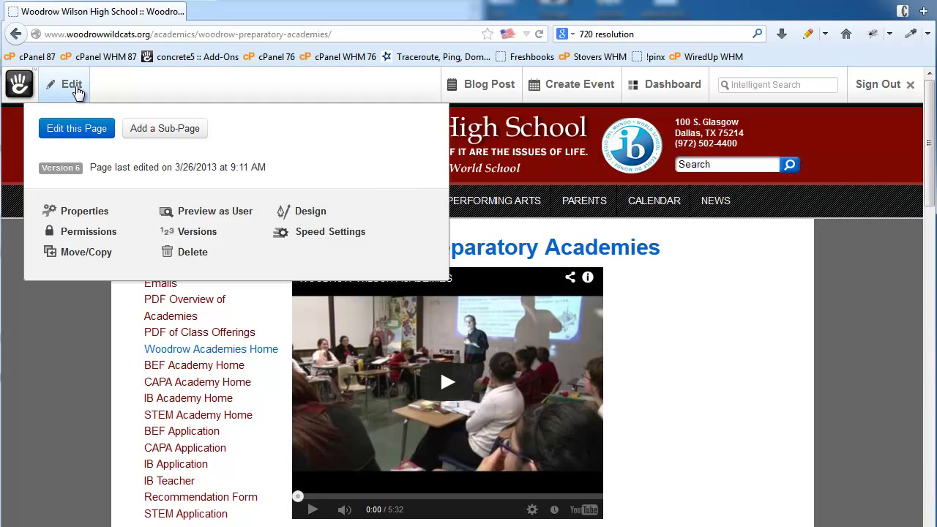
Put the Academies page in edit mode and open the Academic Emphasis block's menu
left_click(71, 132)
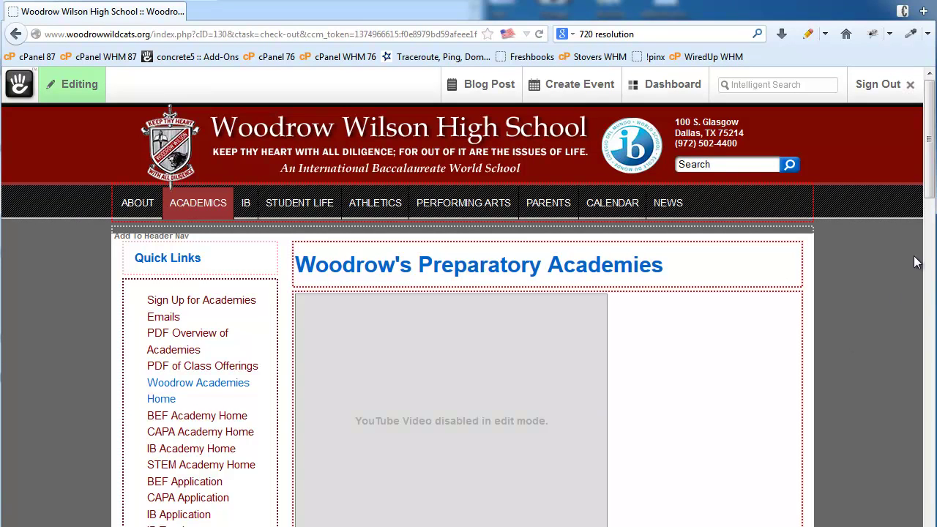
mouse_move(931, 181)
left_mouse_down()
mouse_move(925, 349)
mouse_move(928, 298)
left_mouse_up()
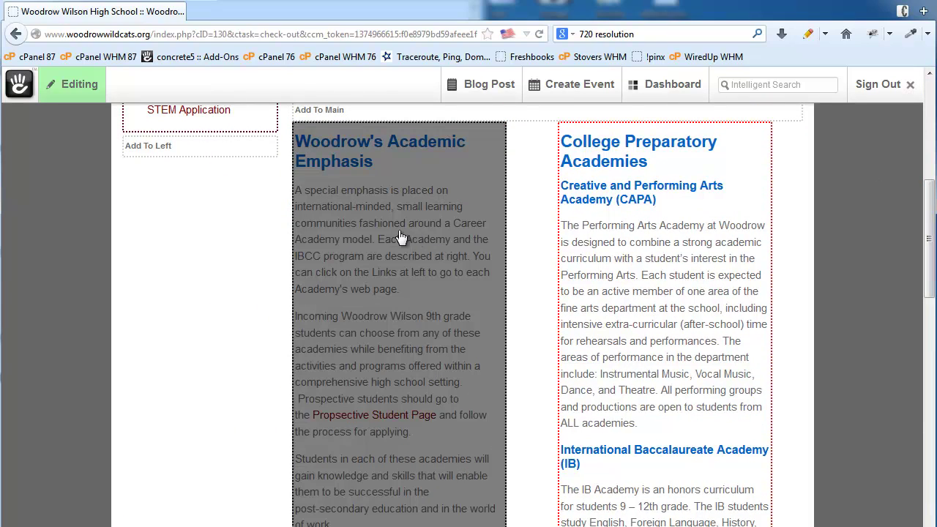
left_click(382, 235)
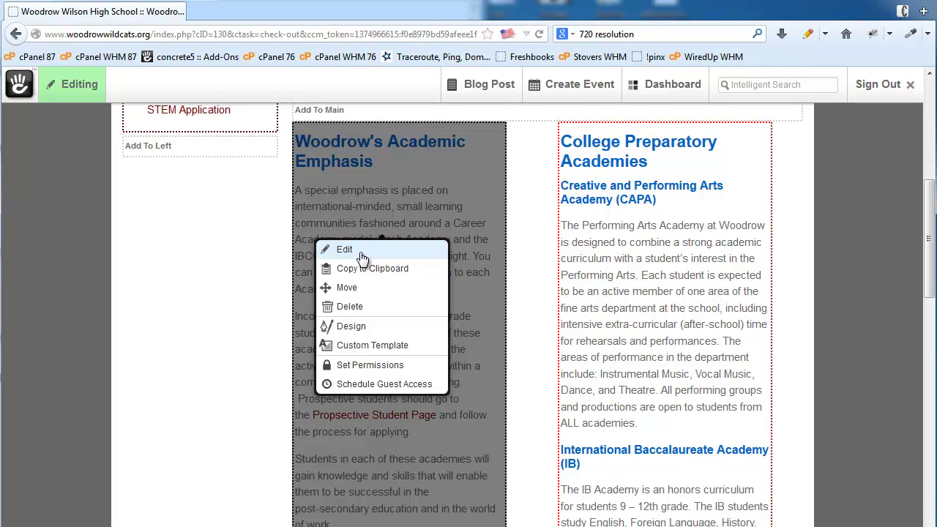
Add 'Hello world.' at the start of the Academic Emphasis text with 'Hello world' in bold
left_click(344, 249)
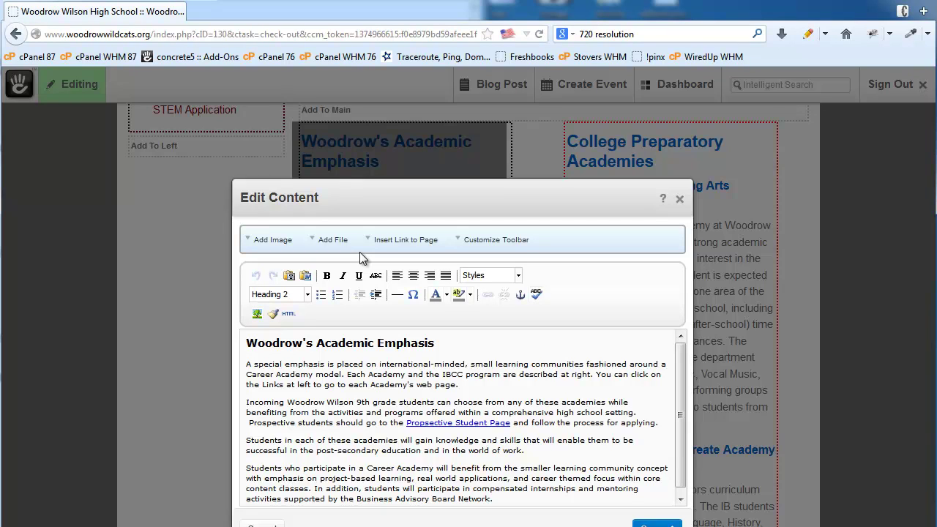
left_click(248, 368)
type("Hello world.")
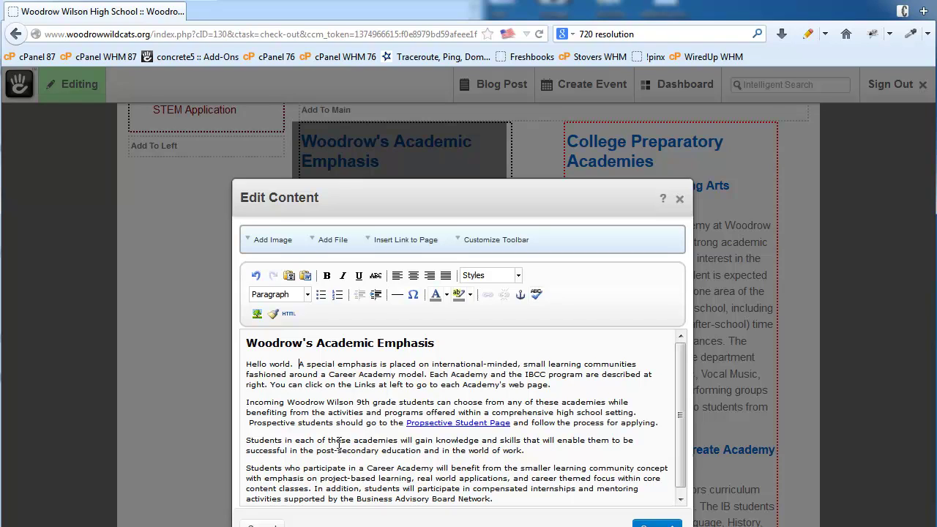
left_click_drag(247, 363, 298, 361)
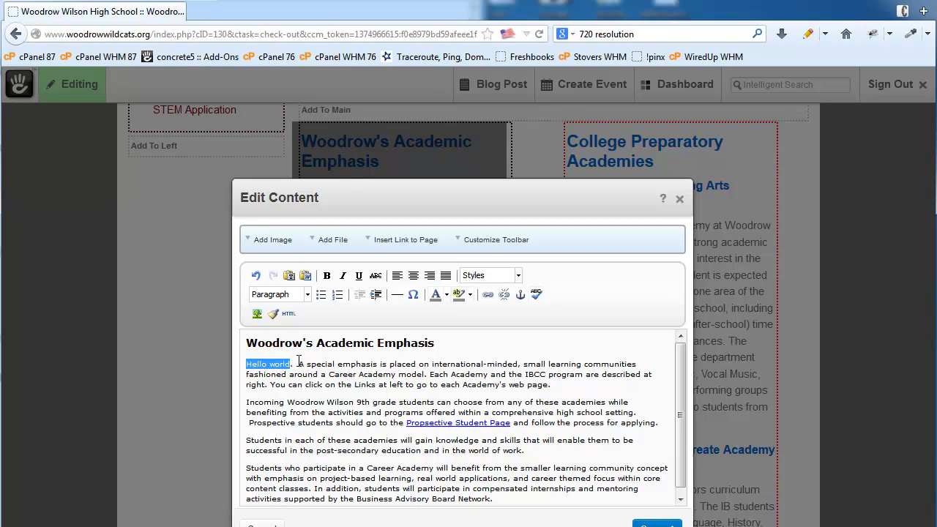
left_click(326, 275)
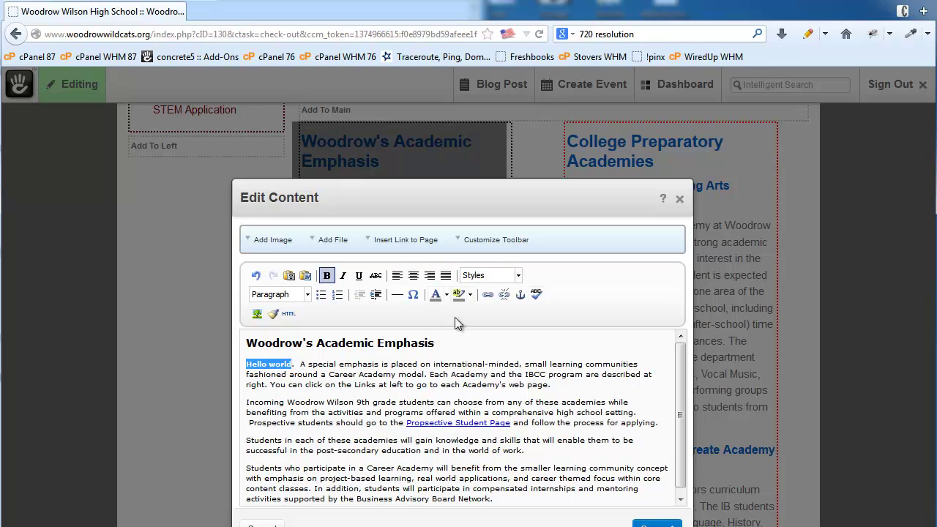
left_click(486, 295)
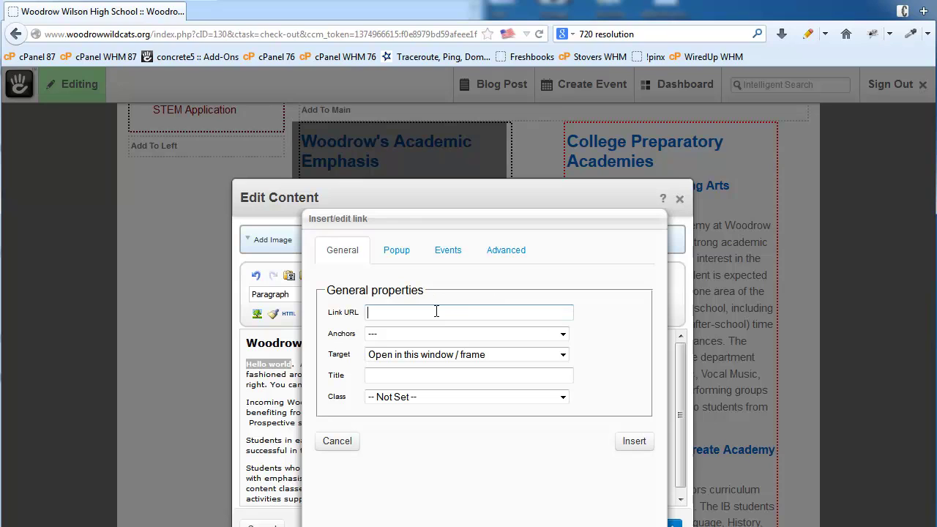
type("http:/")
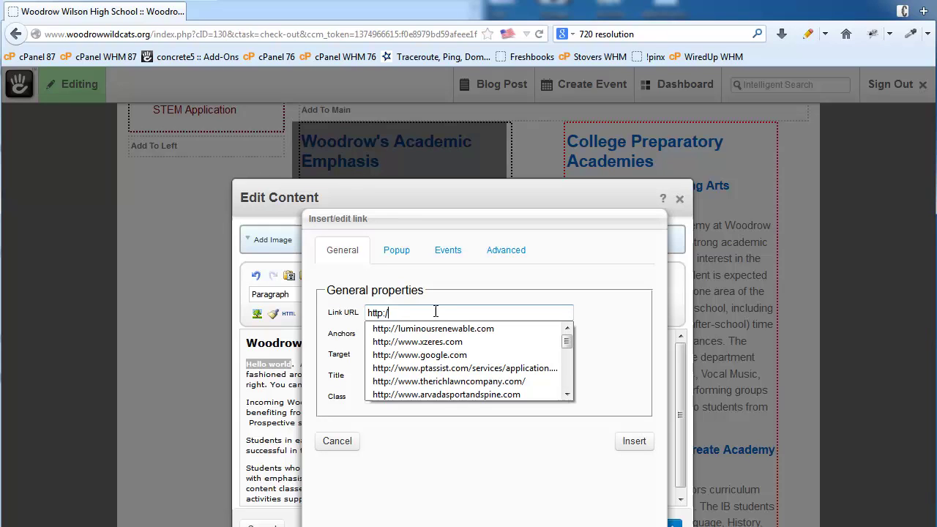
type("/www.")
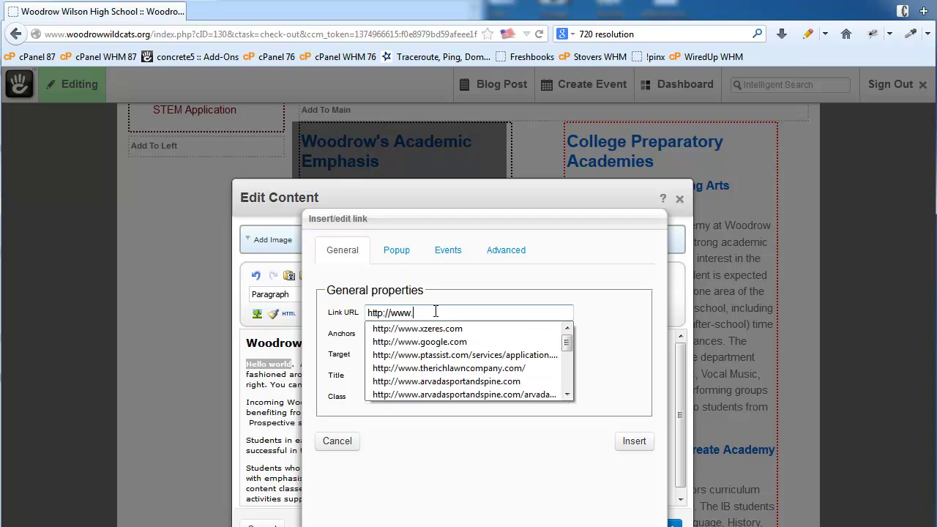
type("google.com")
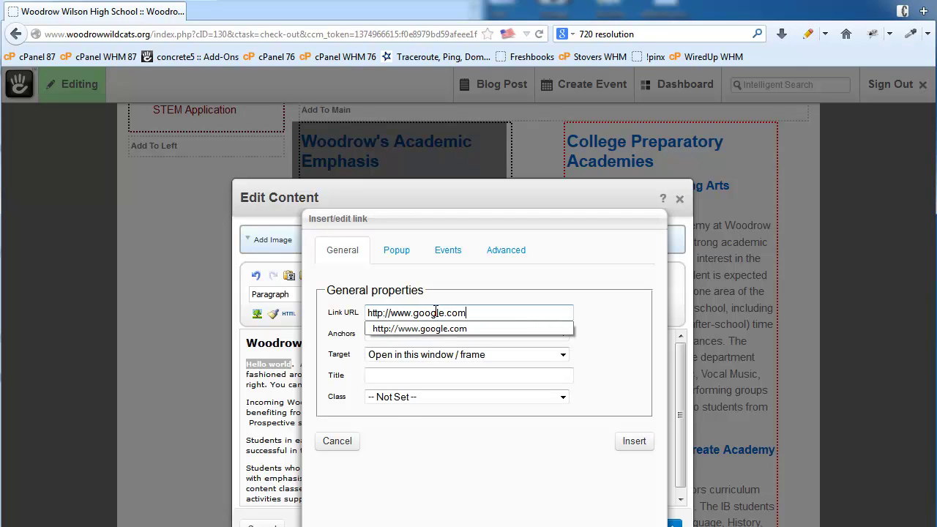
left_click(445, 329)
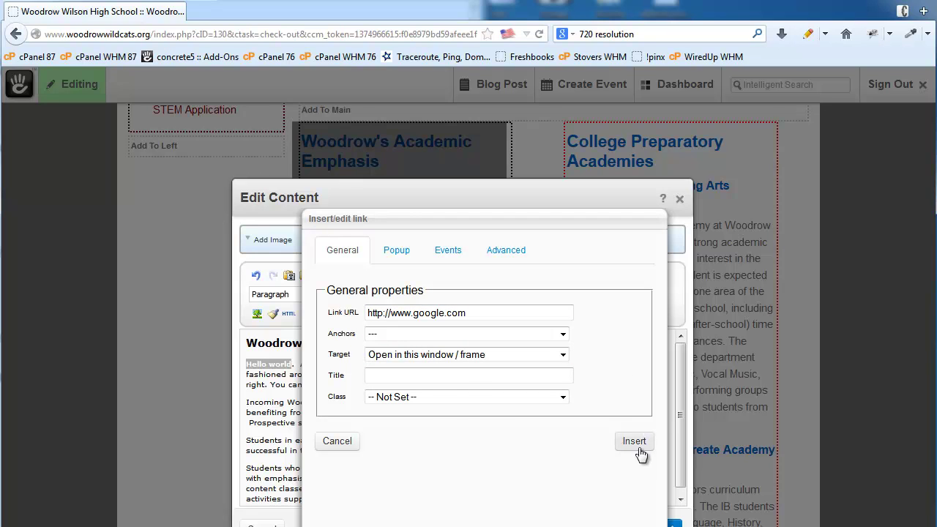
left_click(635, 442)
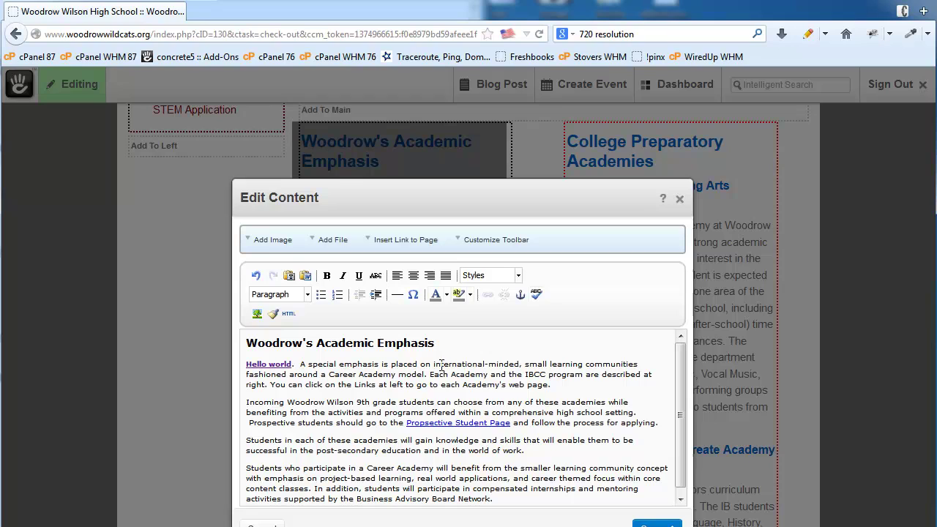
Link the word 'international-minded' to the Academics page in the sitemap
left_click_drag(434, 364, 503, 364)
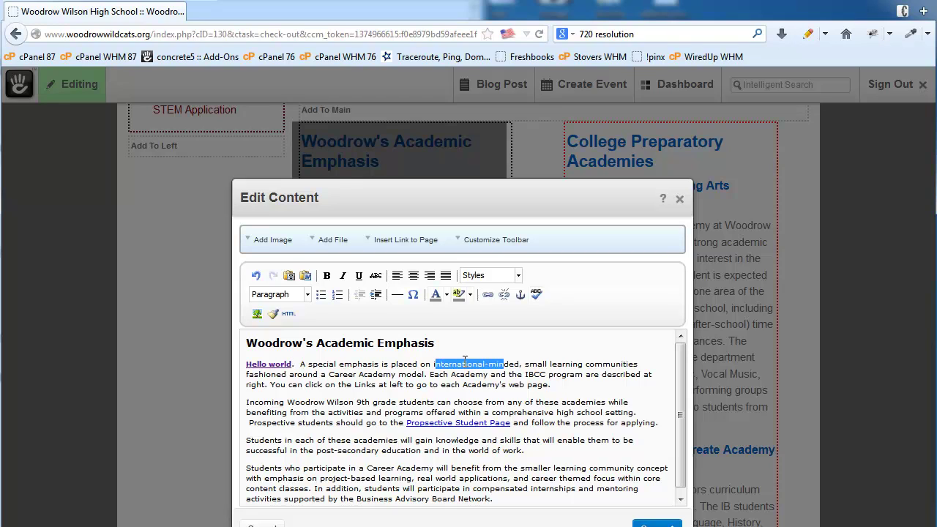
left_click_drag(433, 364, 520, 363)
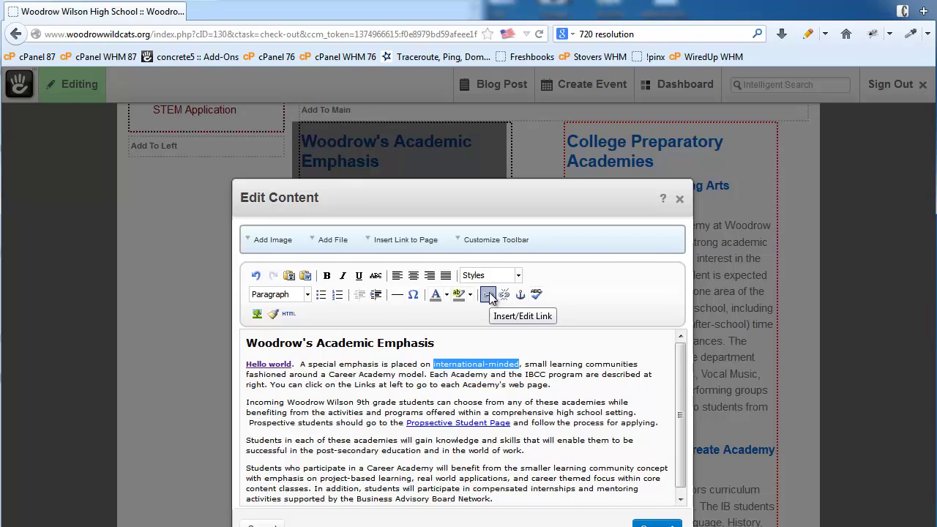
left_click(396, 242)
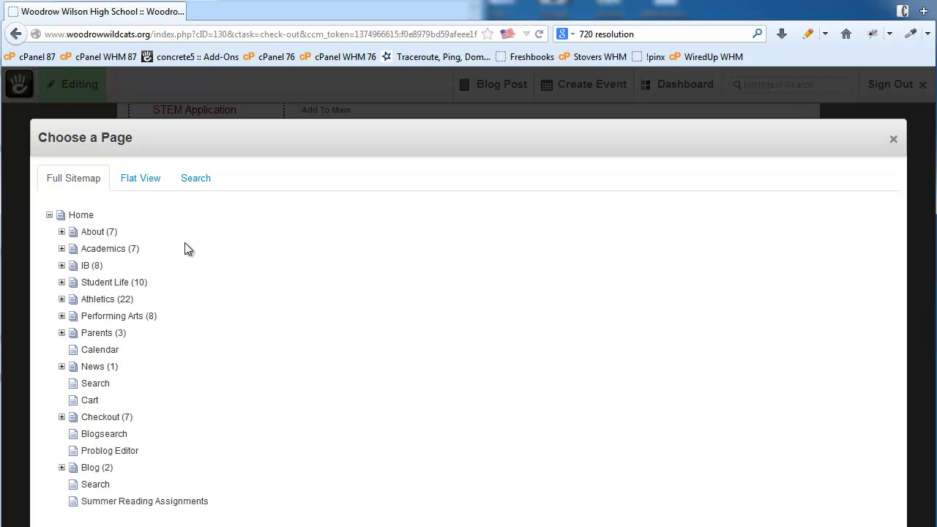
left_click(110, 248)
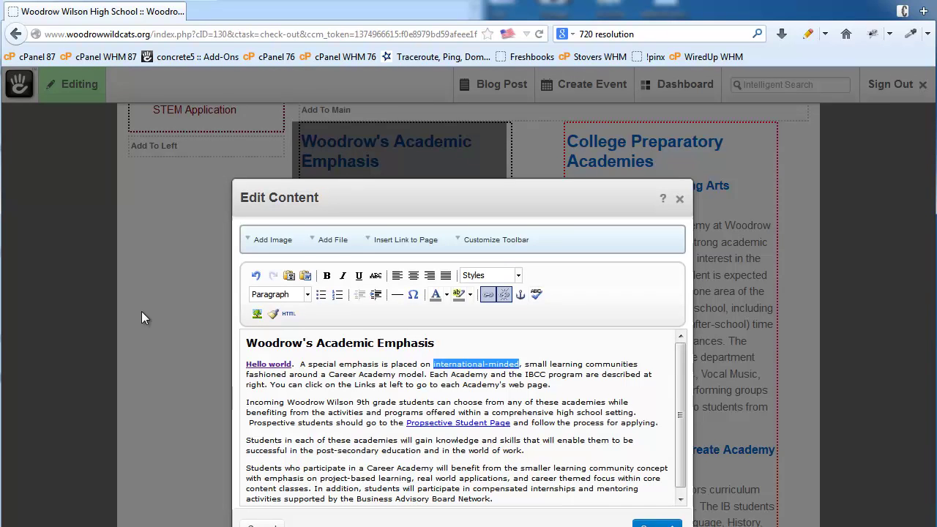
left_click(525, 404)
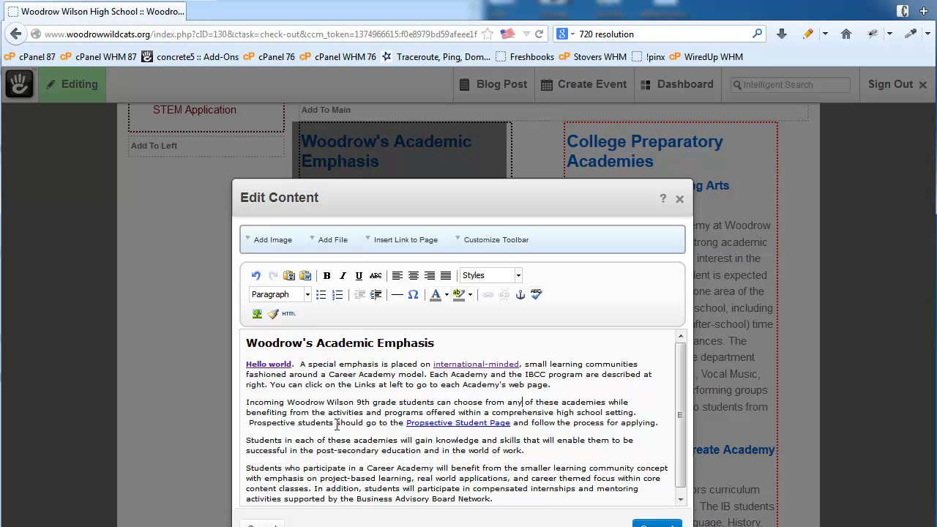
left_click(247, 365)
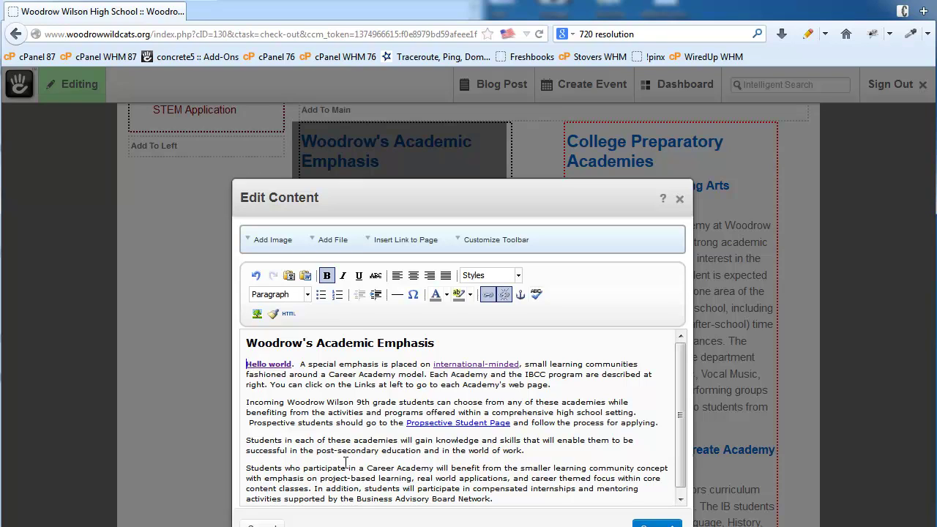
left_click(272, 242)
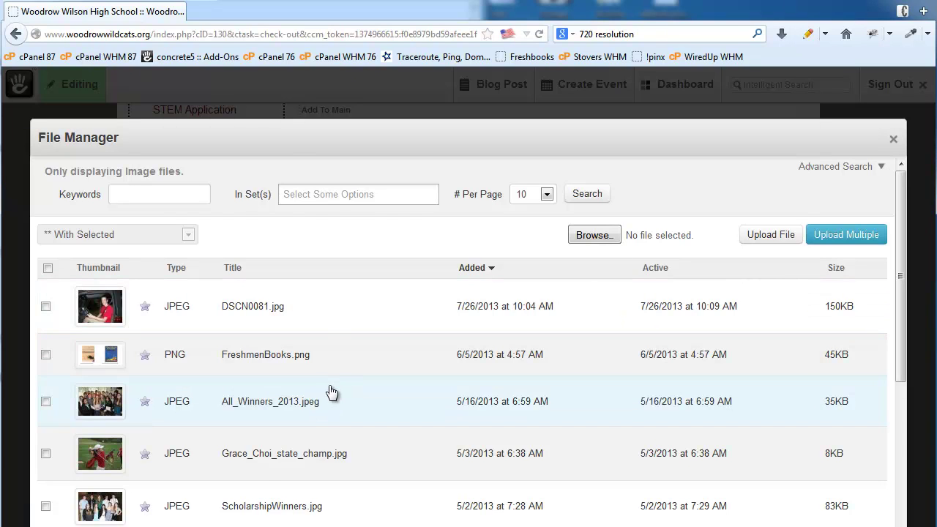
scroll(329, 393, "down", 1)
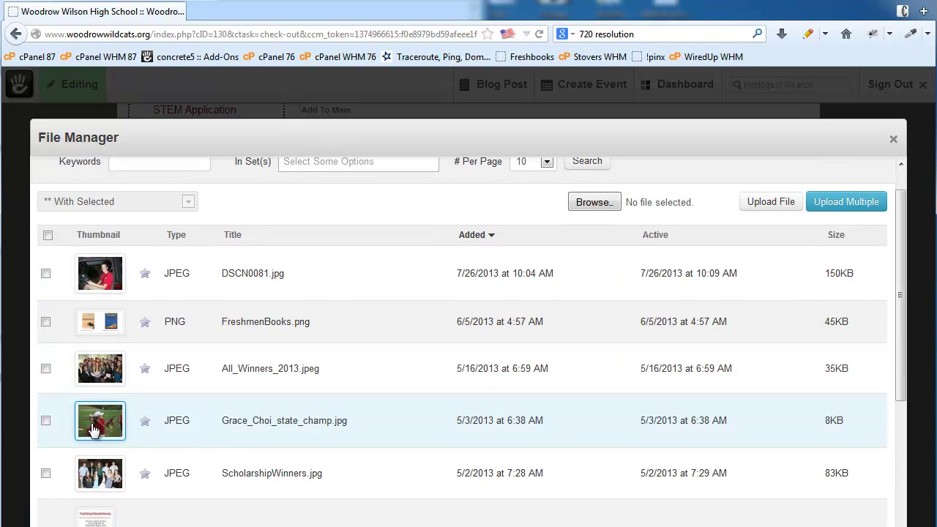
left_click(94, 430)
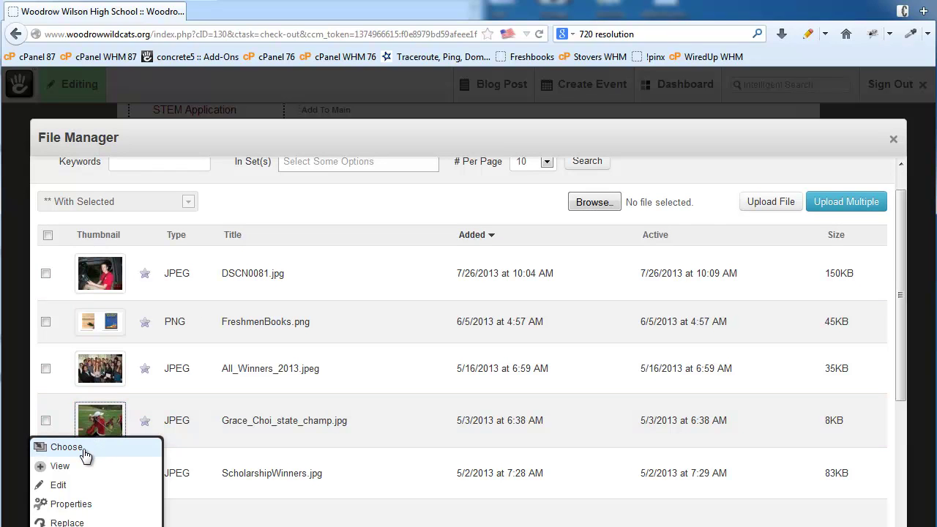
left_click(85, 454)
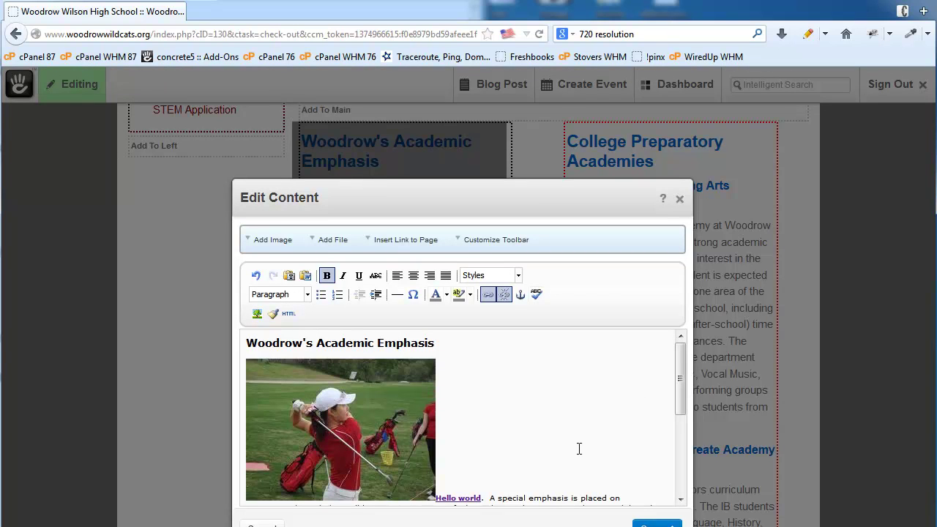
scroll(682, 385, "down", 2)
left_click(330, 373)
scroll(542, 399, "up", 2)
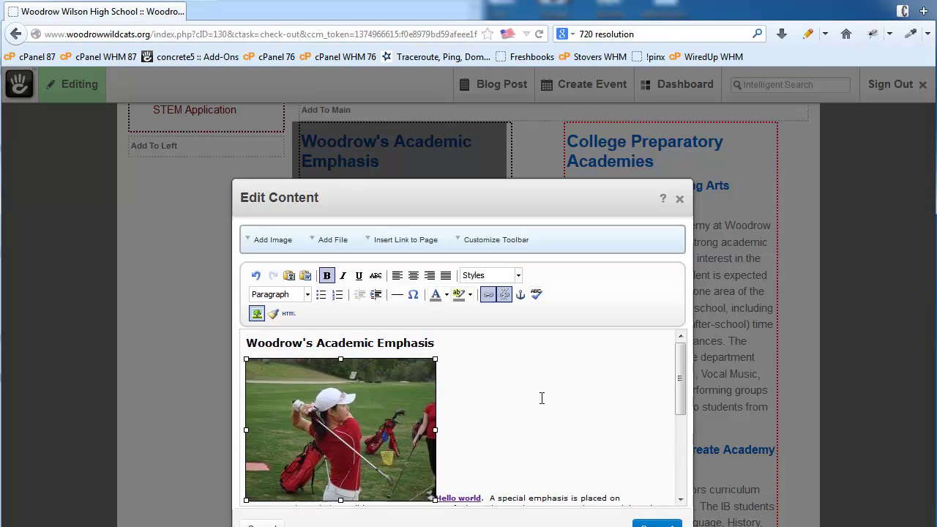
scroll(541, 398, "down", 3)
scroll(541, 398, "up", 3)
left_click(514, 421)
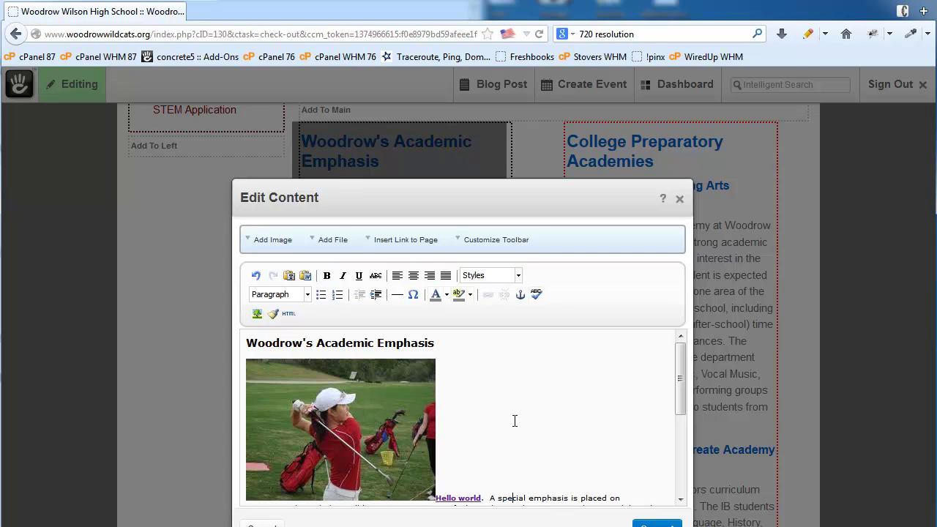
scroll(515, 421, "down", 3)
scroll(514, 421, "up", 3)
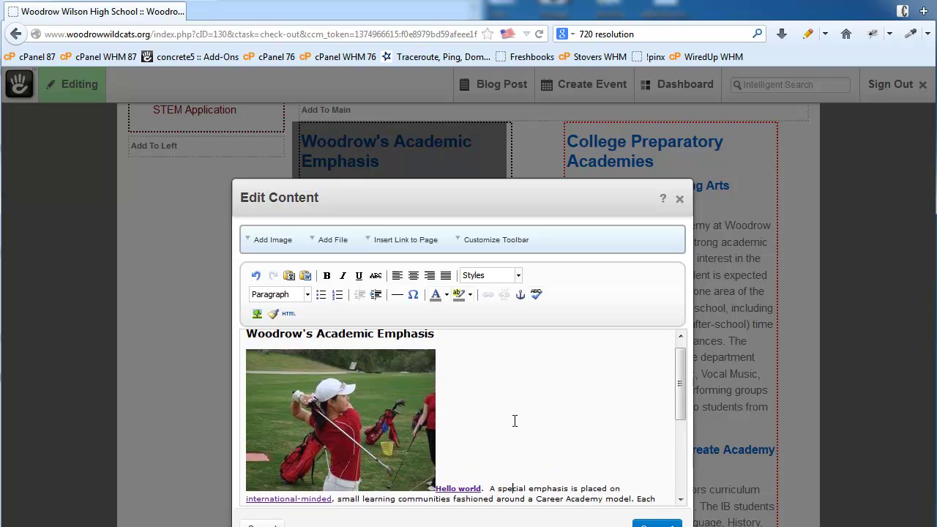
scroll(501, 480, "down", 3)
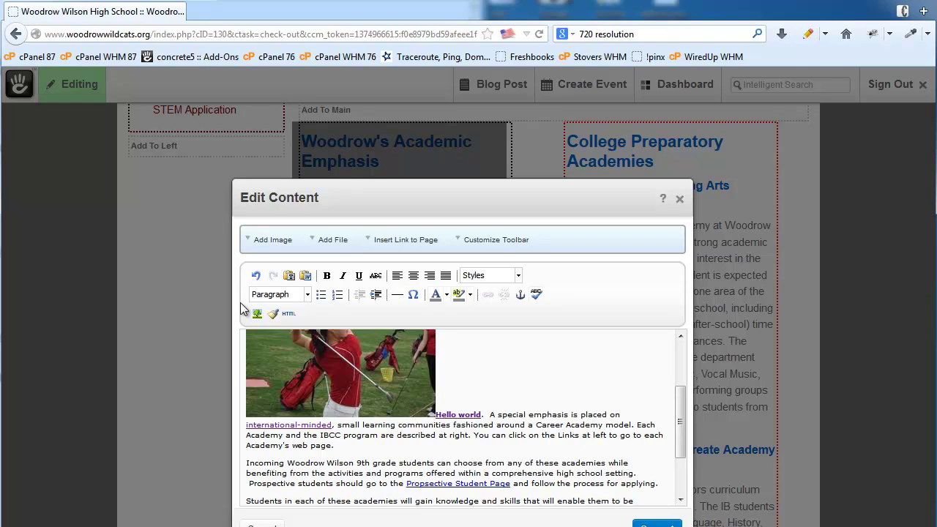
scroll(516, 427, "up", 3)
scroll(516, 427, "up", 1)
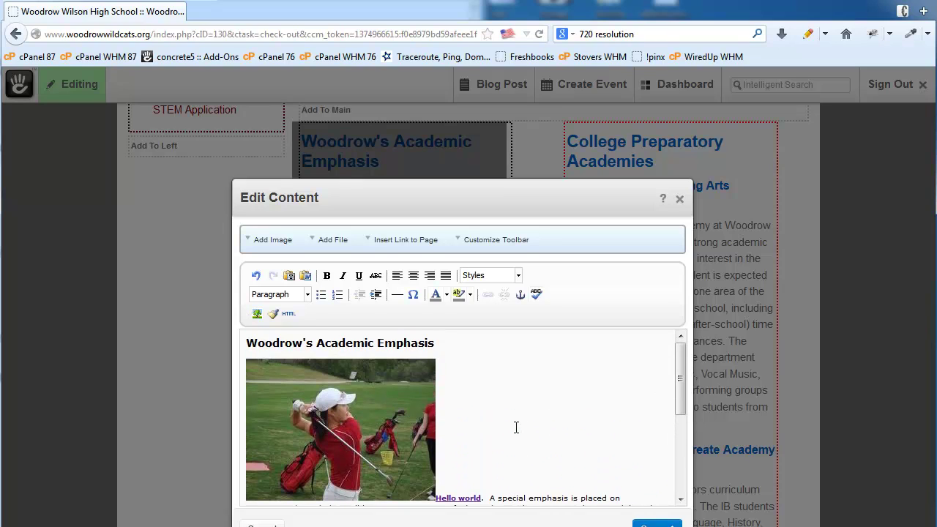
left_click(375, 407)
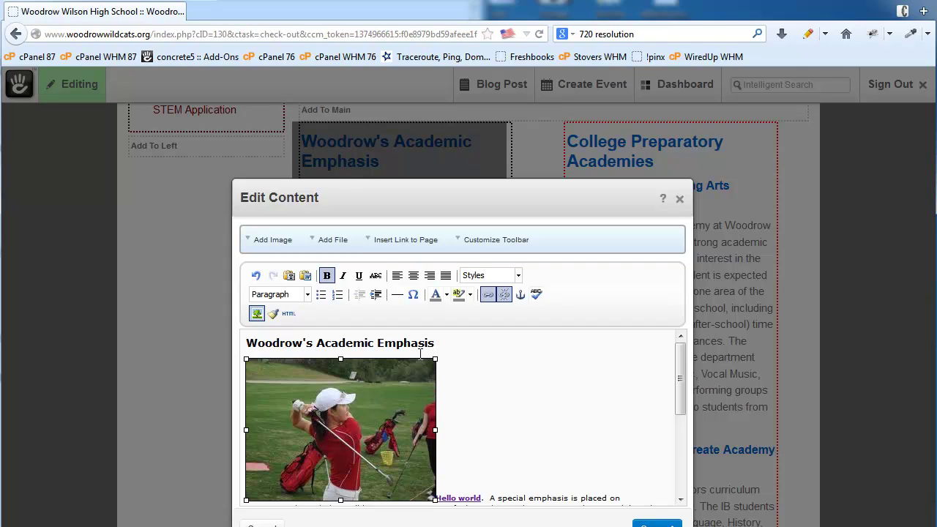
Give the golf photo Right alignment, 3 px horizontal space and a 1 px border
left_click(256, 314)
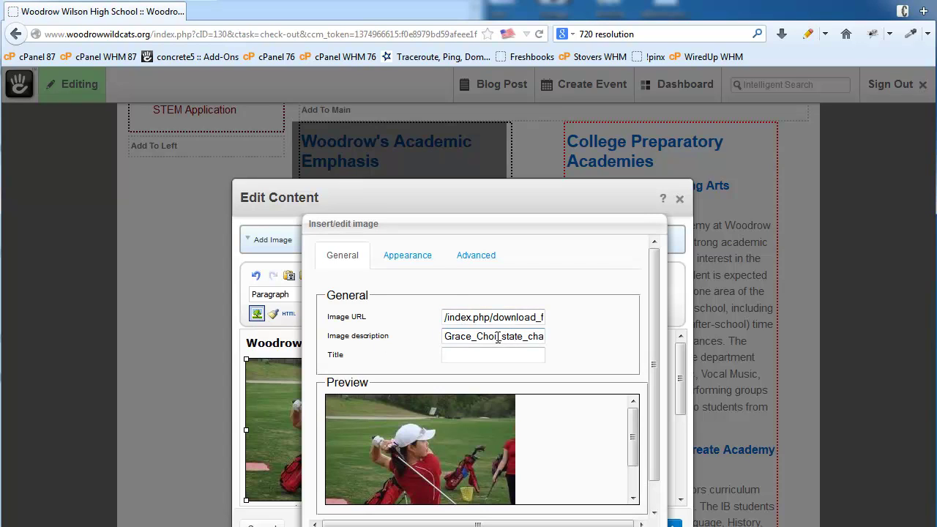
left_click(408, 256)
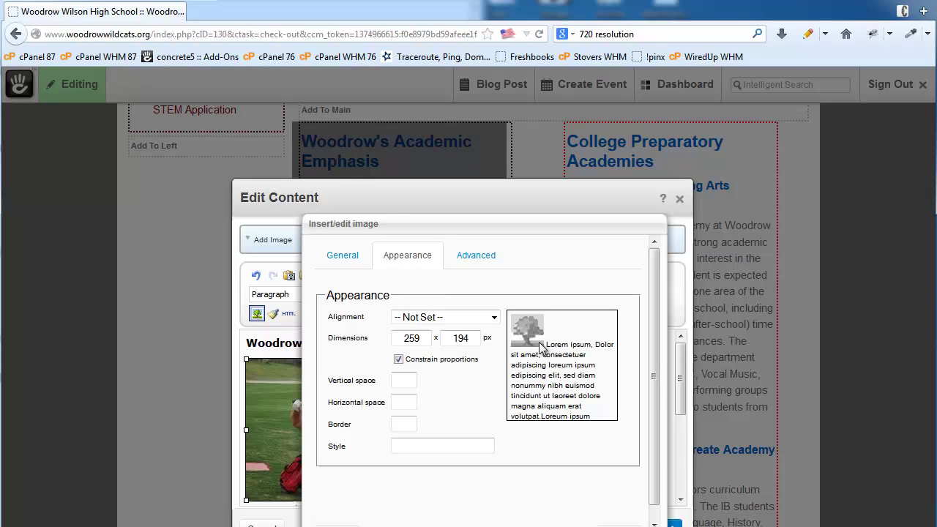
left_click(464, 319)
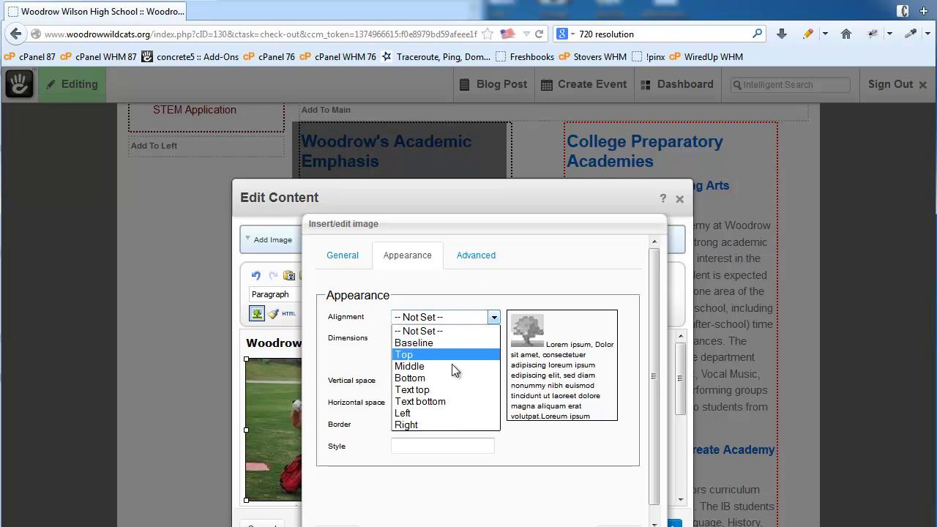
left_click(446, 425)
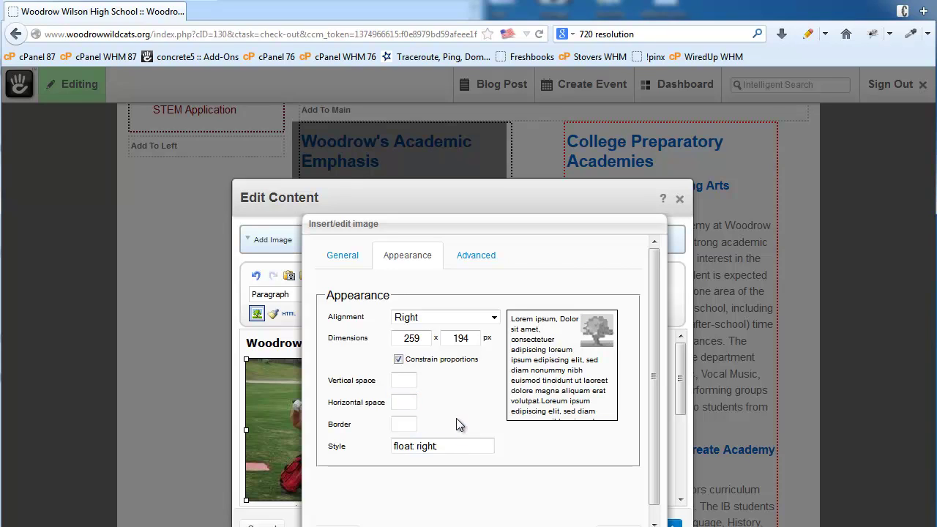
type("3")
key("Tab")
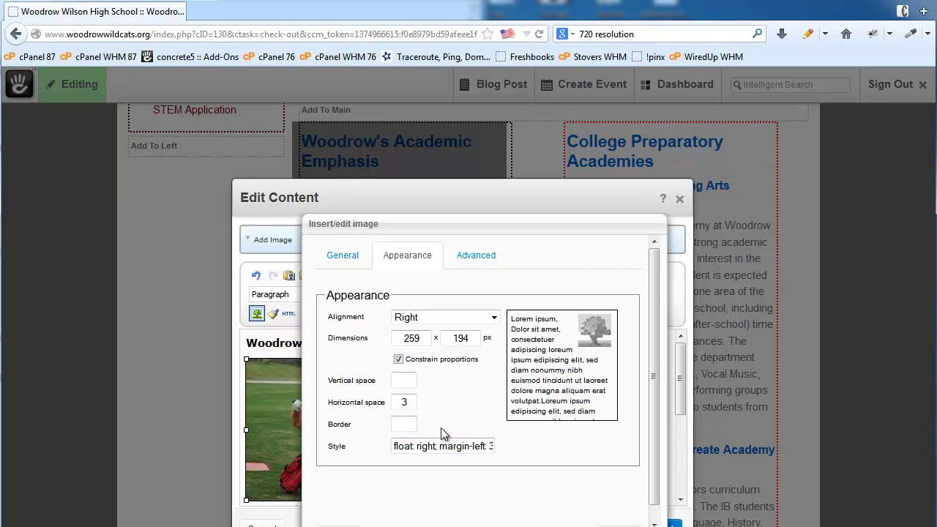
type("1")
key("Tab")
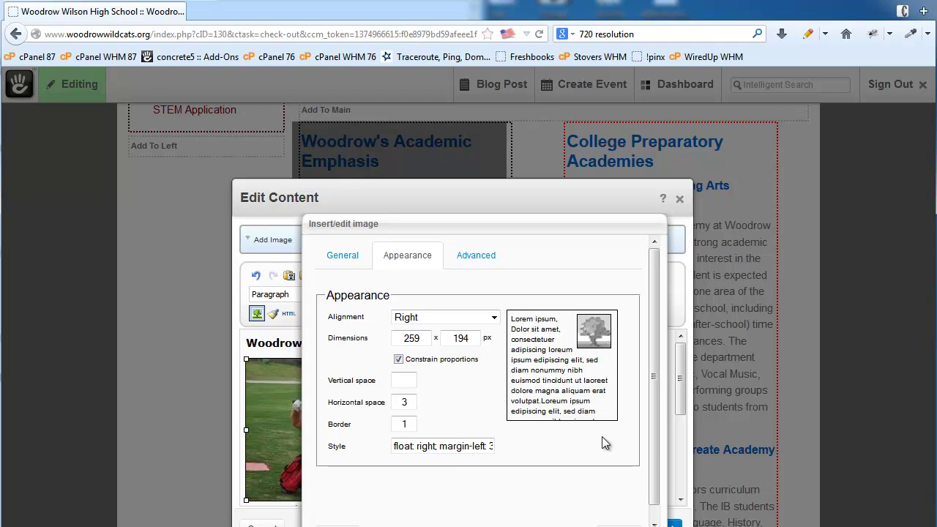
left_click_drag(654, 445, 652, 471)
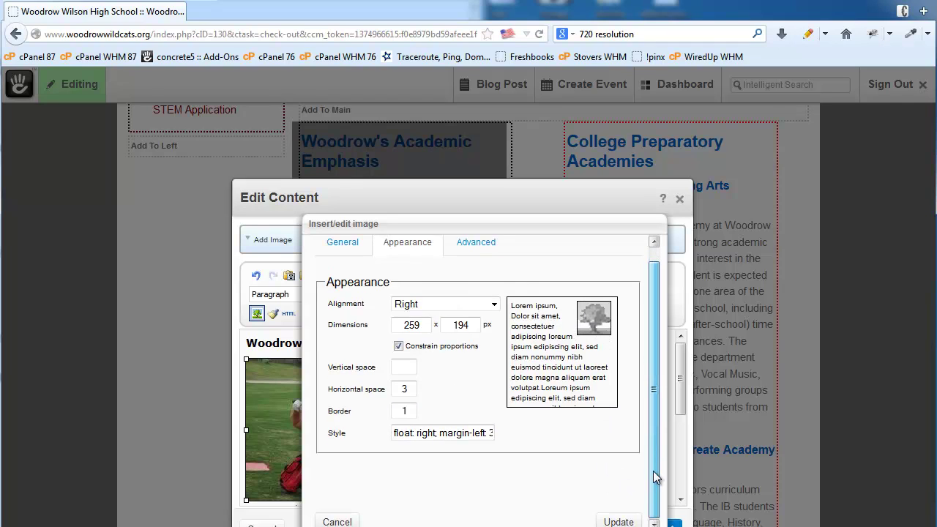
left_click(619, 522)
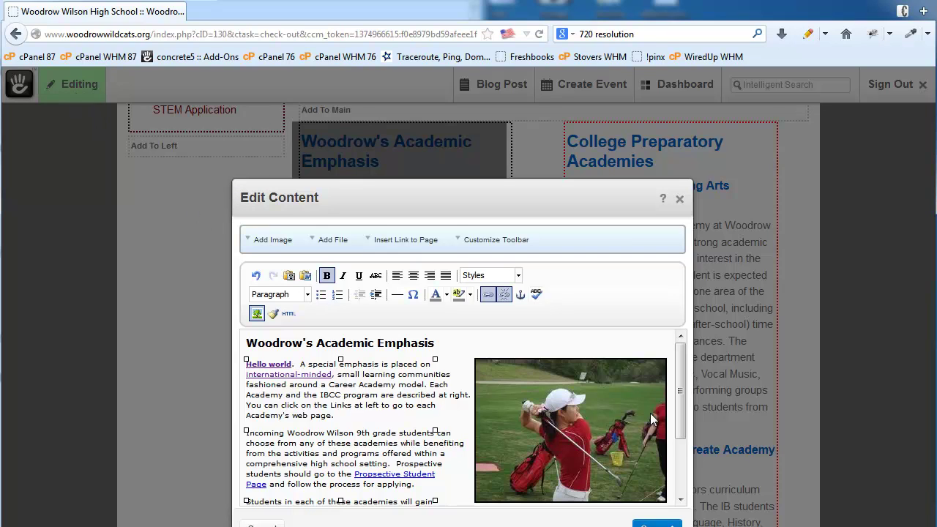
scroll(575, 401, "down", 3)
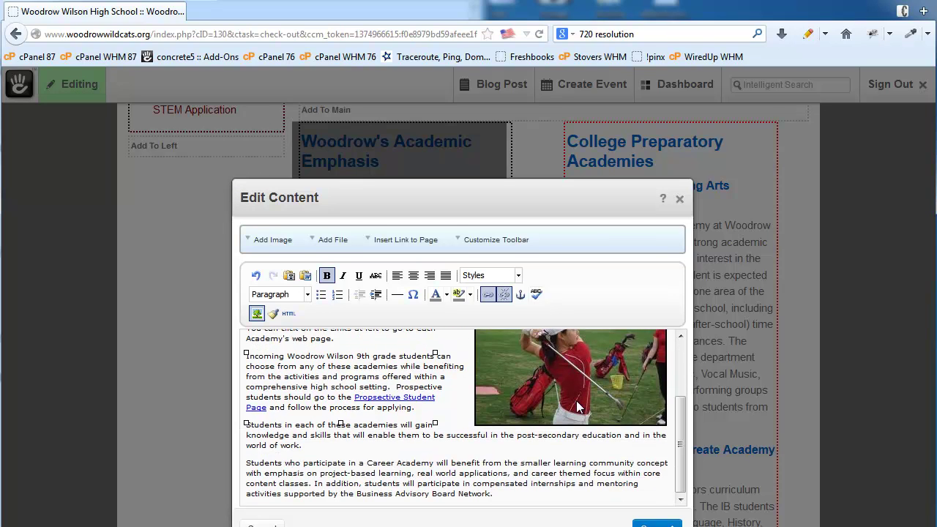
scroll(576, 401, "up", 3)
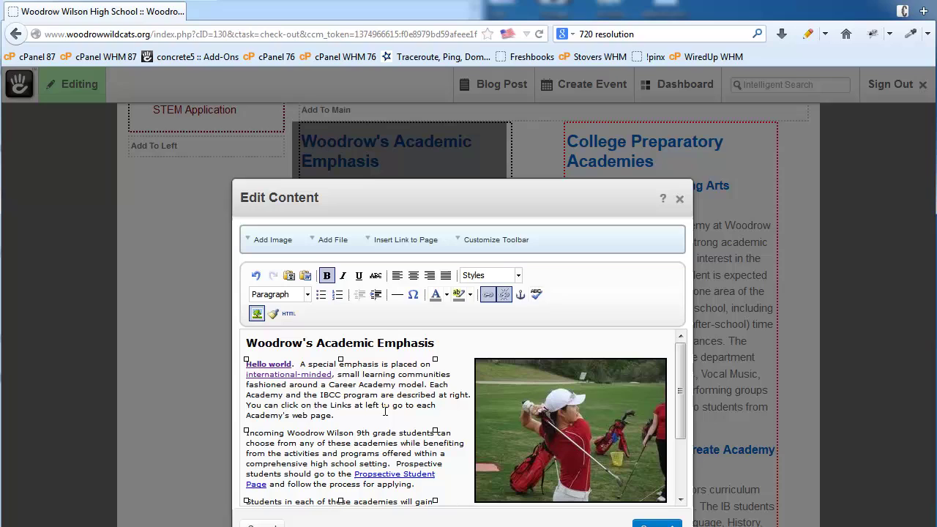
Switch on Paste as Plain Text, dismiss its notice, and return the caret to the text
left_click(289, 279)
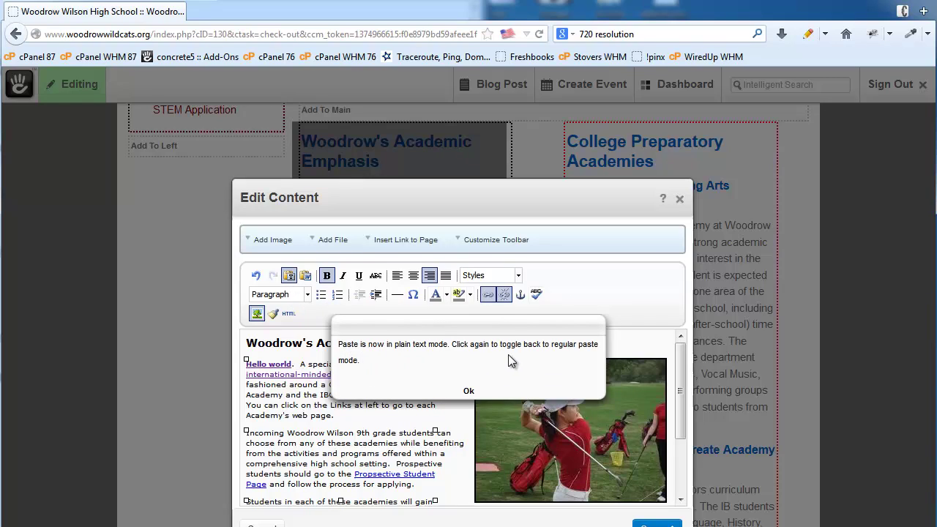
left_click(468, 393)
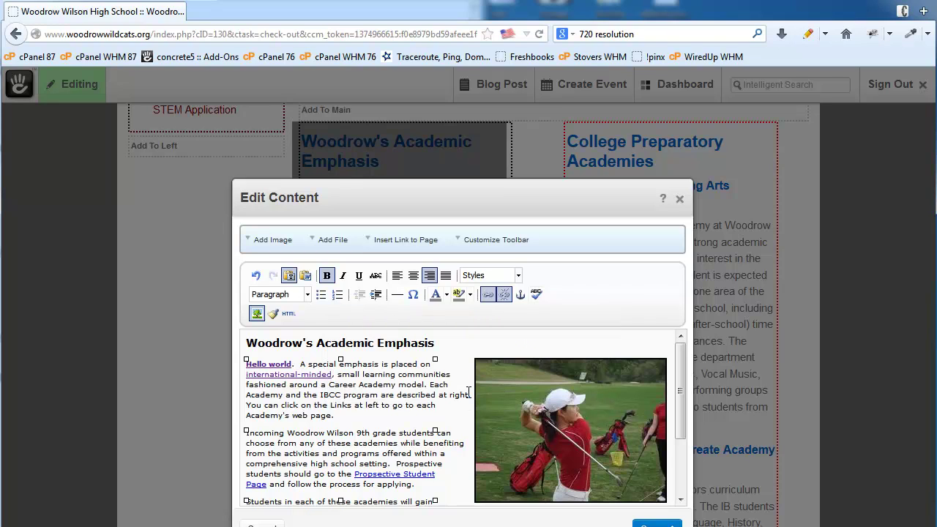
left_click(357, 418)
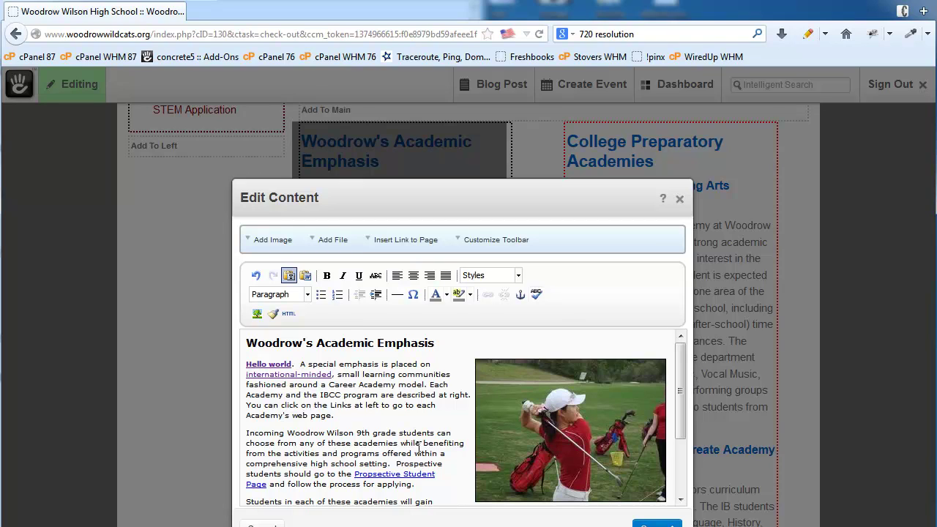
Insert a new line reading 'Heading One Text' above the Woodrow's Academic Emphasis heading
left_click_drag(437, 344, 245, 344)
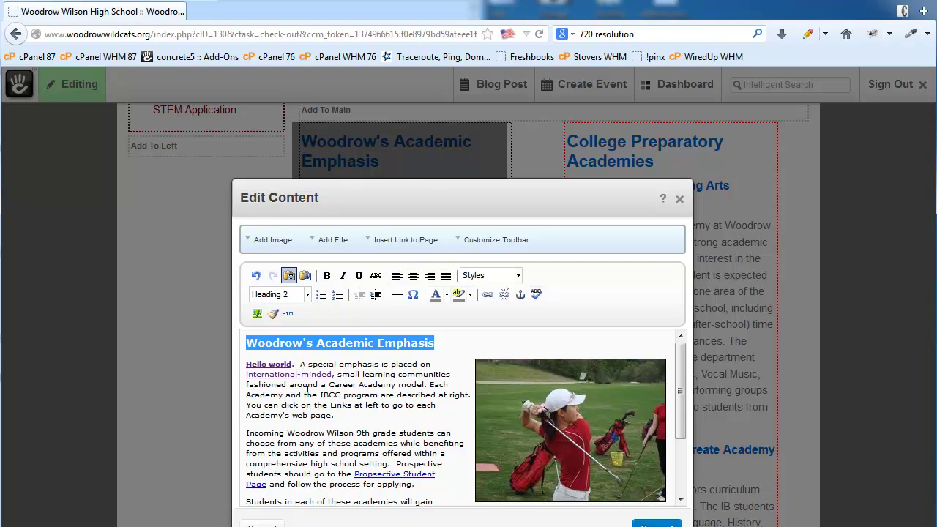
left_click(247, 343)
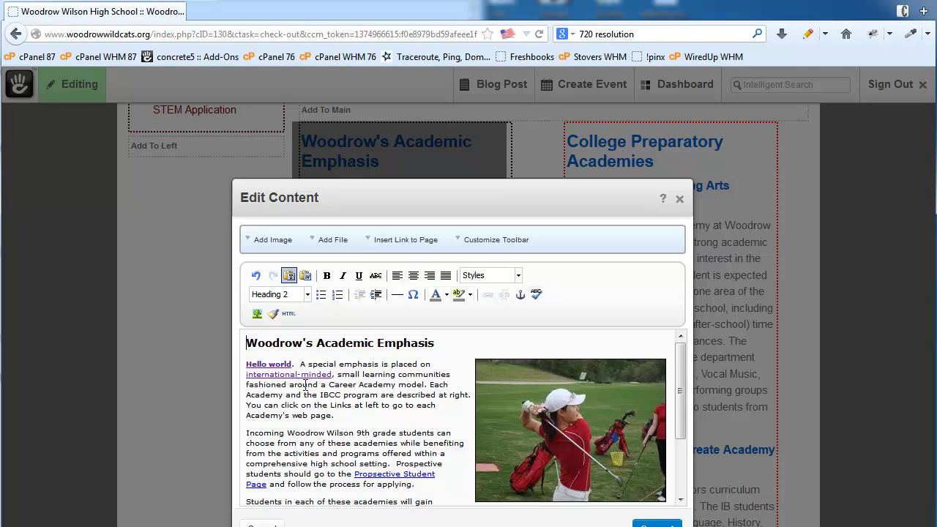
key("Return")
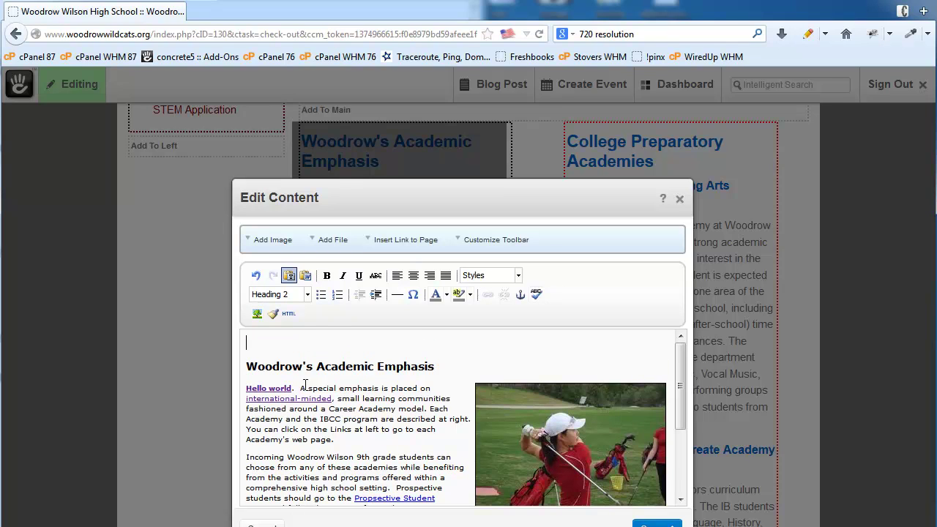
type("Heading One Text")
Format the 'Heading One Text' line as Heading 1
left_click_drag(356, 339, 244, 339)
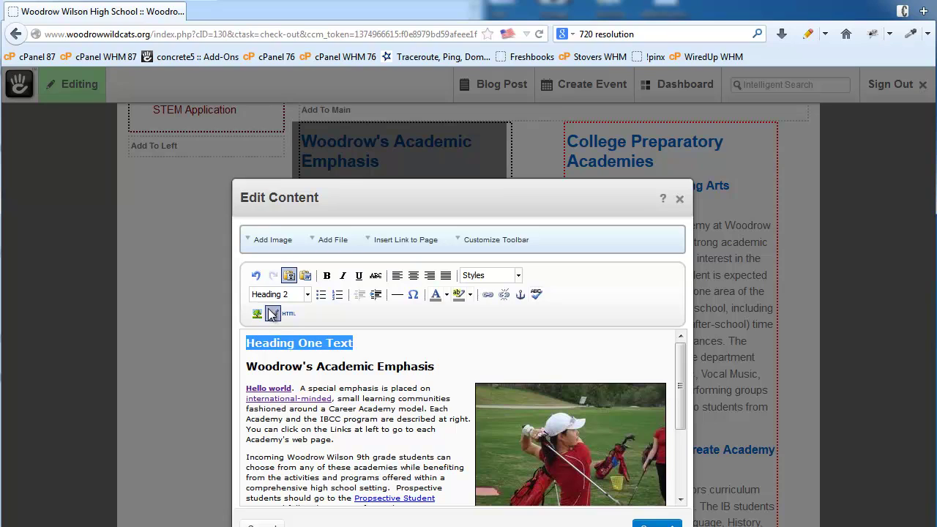
left_click(307, 295)
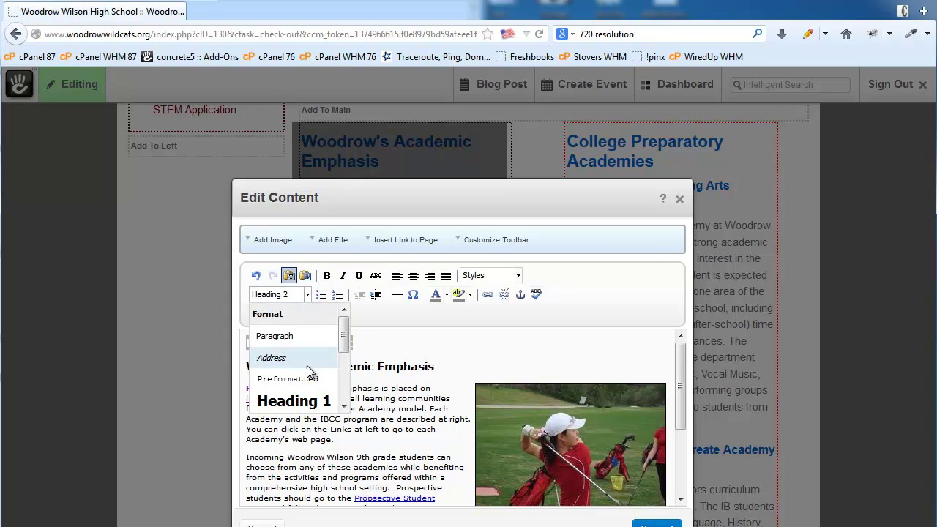
left_click(293, 400)
left_click(365, 448)
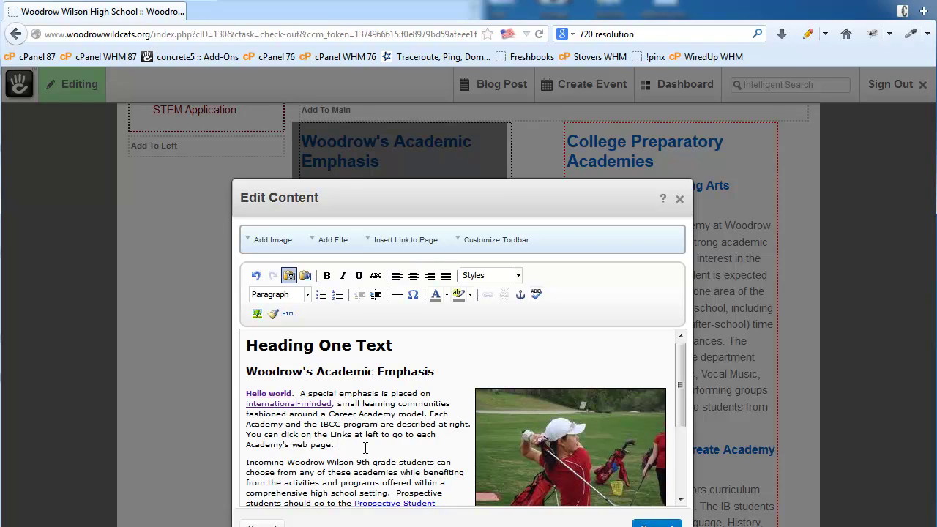
left_click_drag(408, 345, 247, 347)
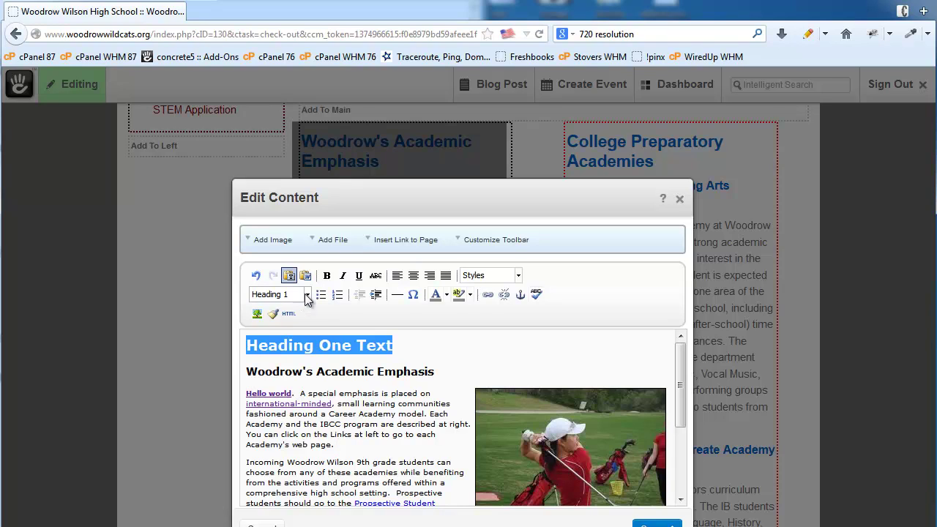
Check the block formats of the Heading One Text title and Woodrow's Academic Emphasis heading
left_click(373, 417)
left_click_drag(374, 414, 329, 414)
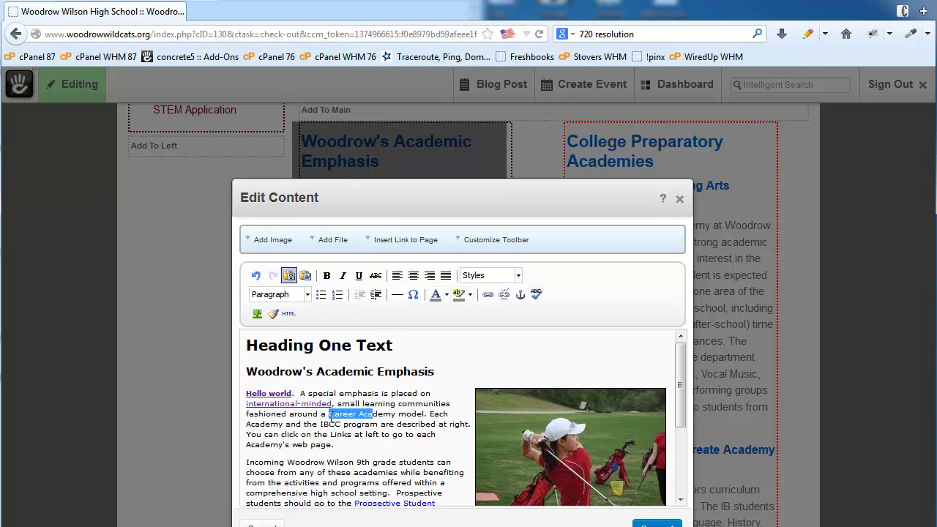
left_click(308, 295)
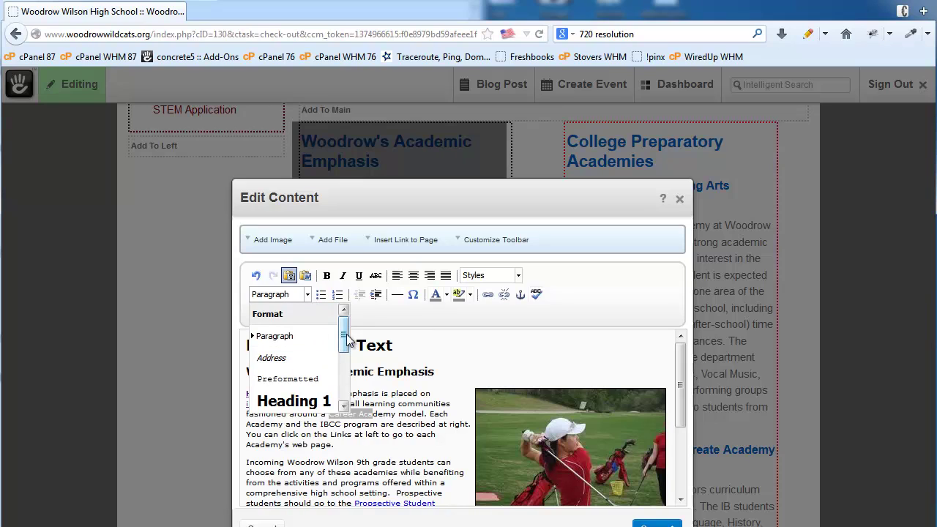
left_click_drag(343, 336, 343, 352)
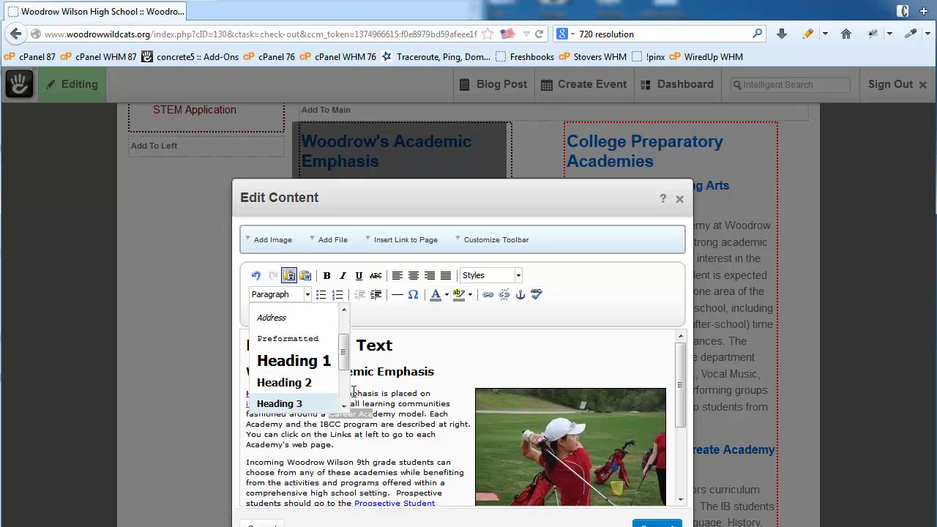
left_click(293, 360)
left_click_drag(403, 350, 233, 351)
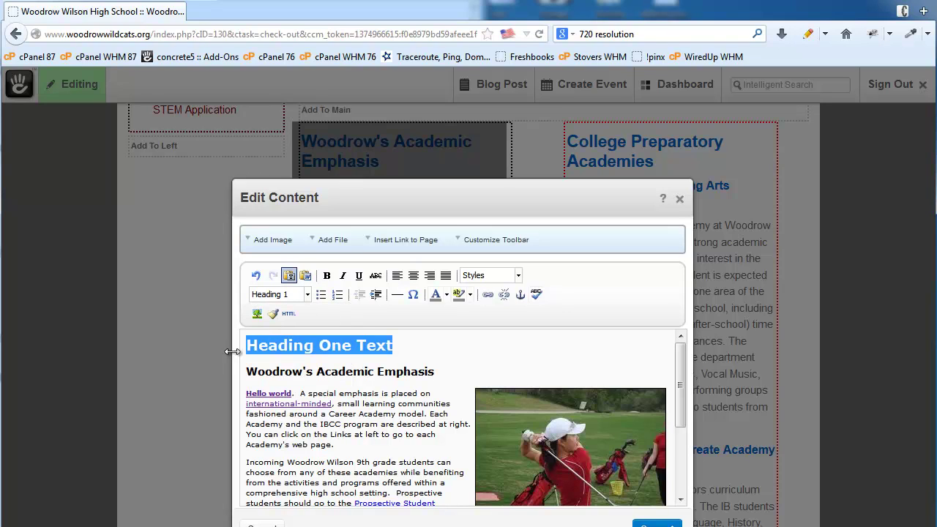
left_click_drag(449, 372, 210, 371)
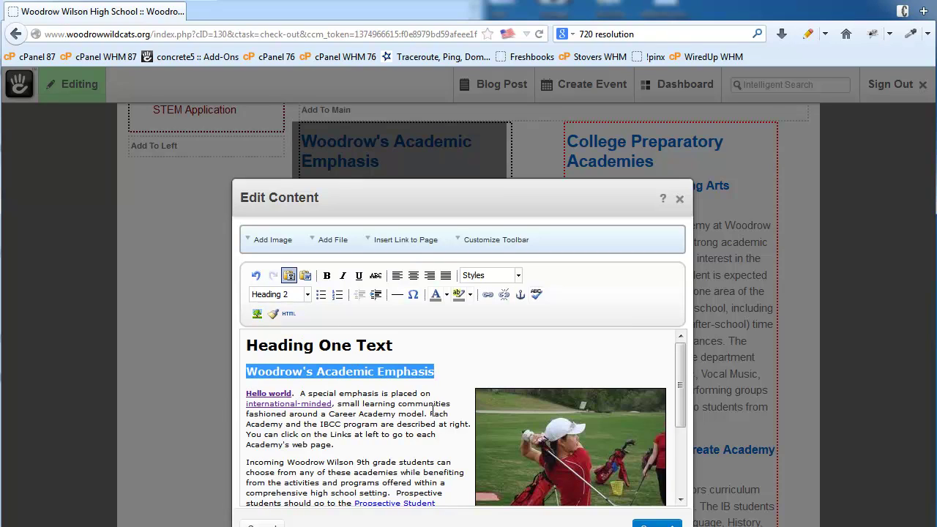
Select the word 'click' in the paragraph and bring up the File Manager
left_click(424, 434)
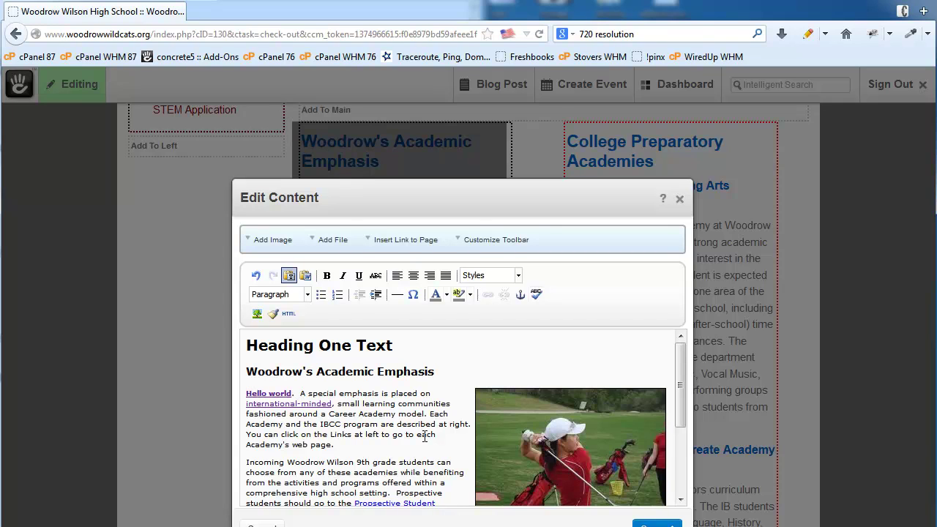
left_click_drag(281, 434, 299, 434)
left_click(333, 242)
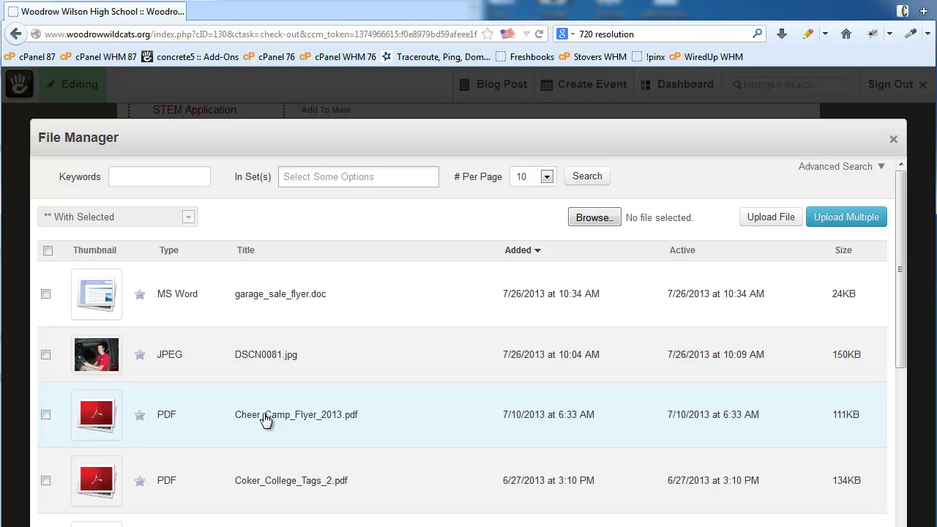
Link the word 'click' to Cheer_Camp_Flyer_2013.pdf and deselect it
left_click(265, 420)
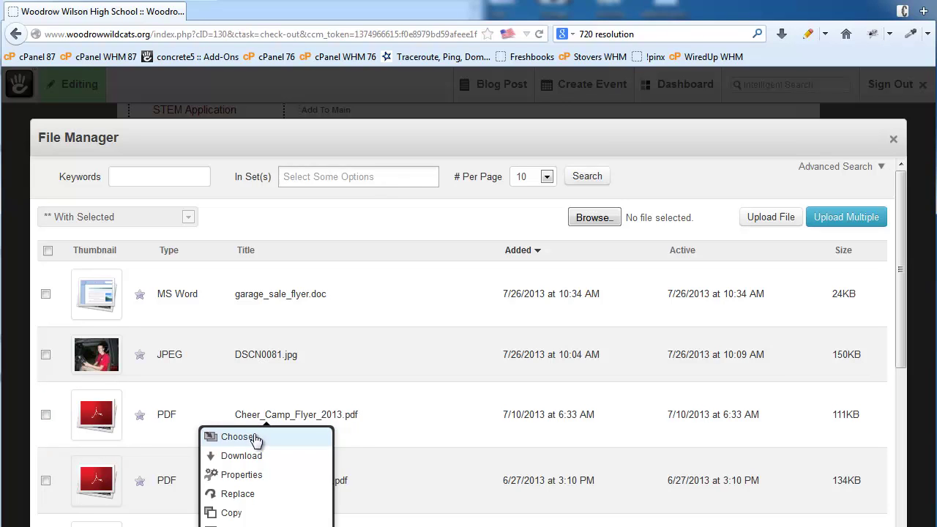
left_click(245, 441)
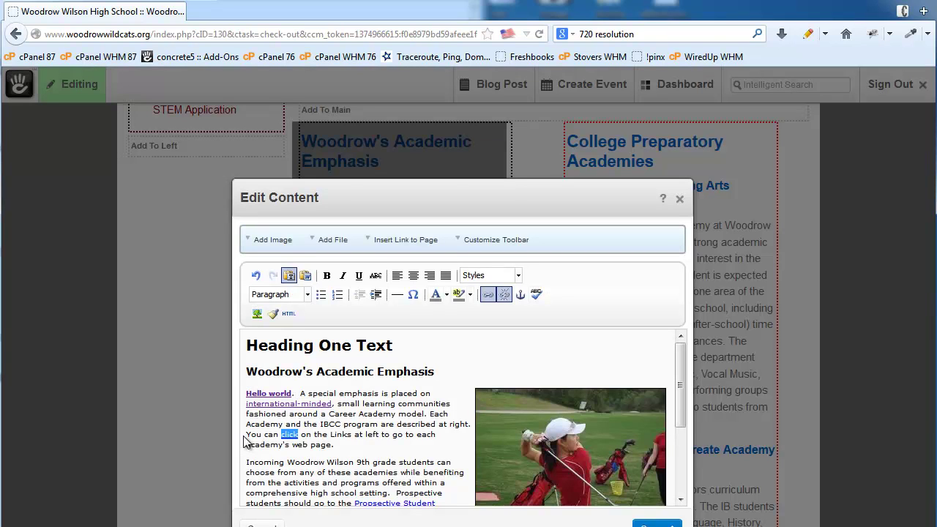
left_click(331, 444)
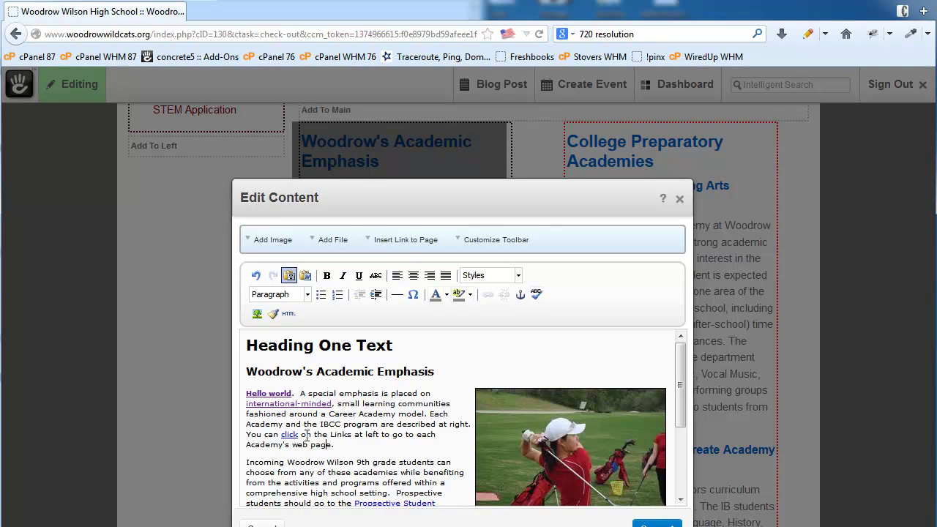
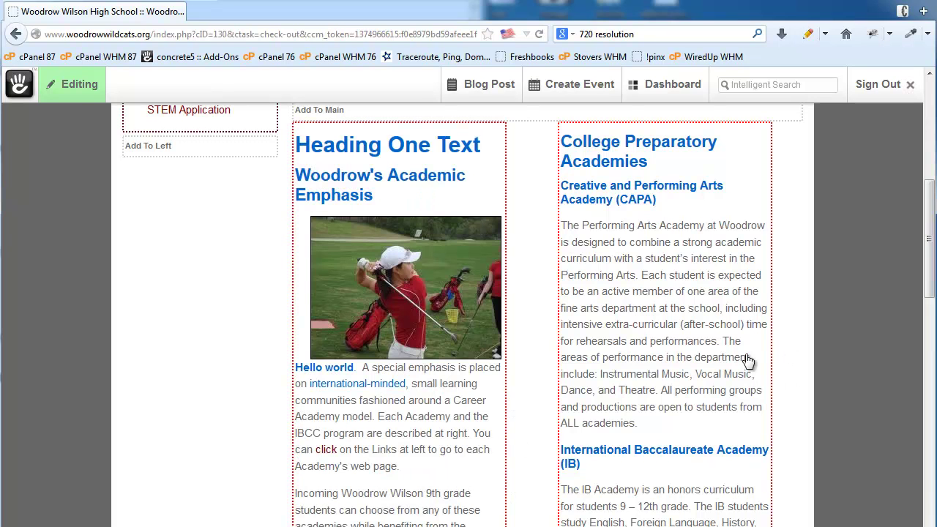
Open the Editing panel showing the Version 7 pending-edit options
scroll(696, 342, "up", 5)
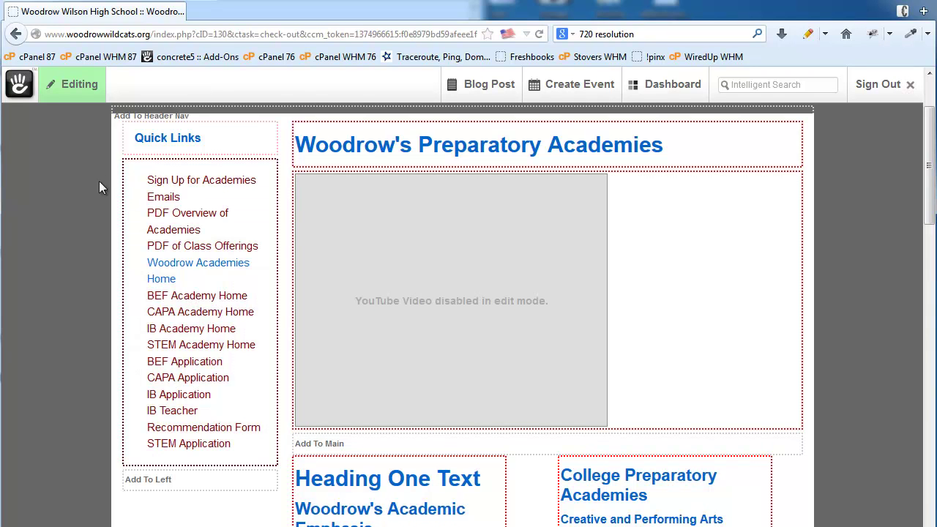
left_click(63, 93)
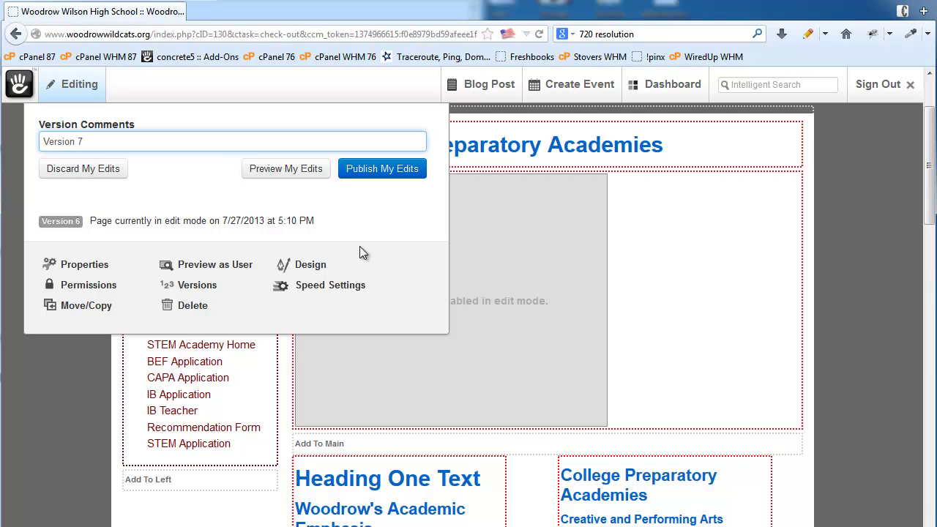
Discard the unpublished edits, reverting to Version 6, and scroll down to review the page
left_click(73, 169)
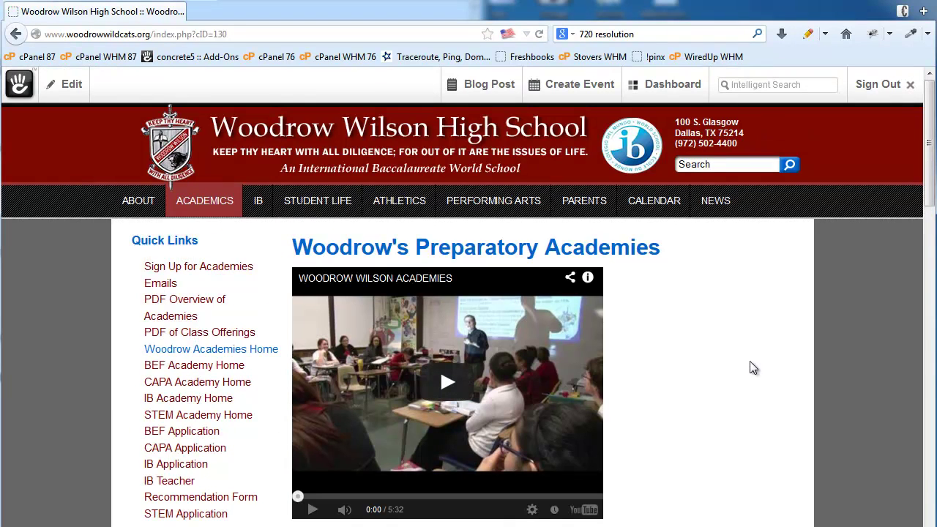
scroll(752, 358, "down", 5)
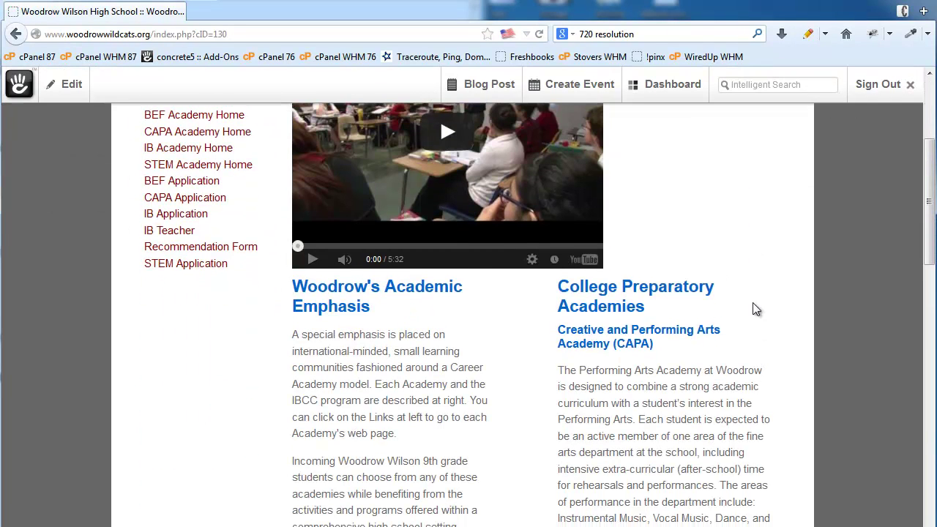
scroll(753, 306, "down", 5)
Switch the Preparatory Academies page into edit mode and scroll to the Add To Column One area
left_click(66, 84)
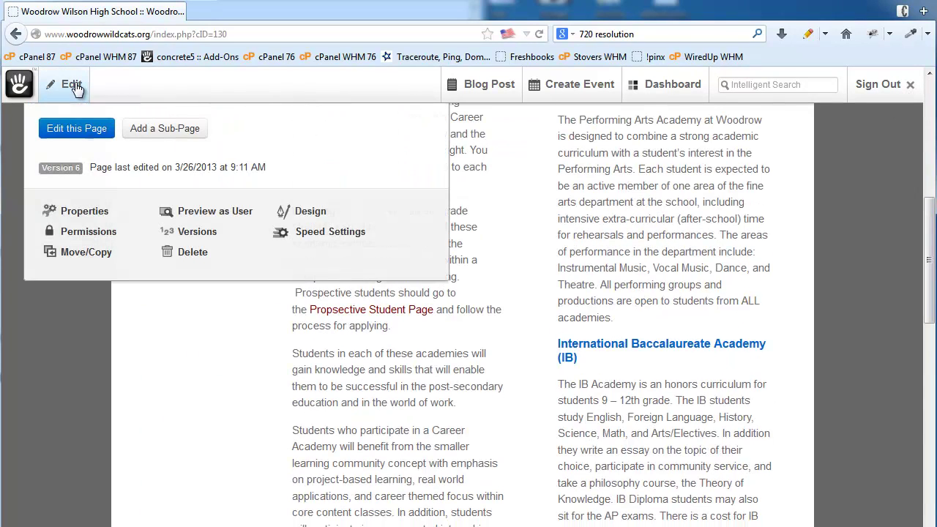
left_click(72, 132)
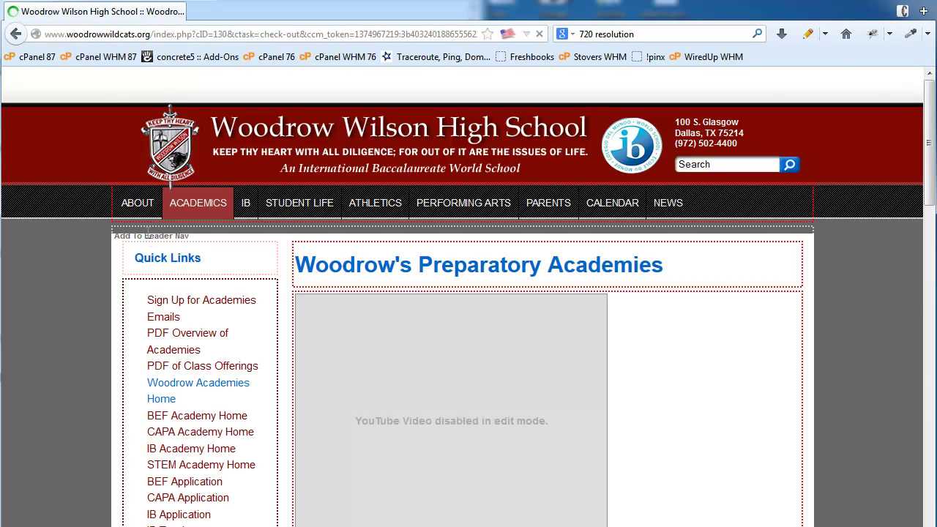
scroll(859, 290, "down", 15)
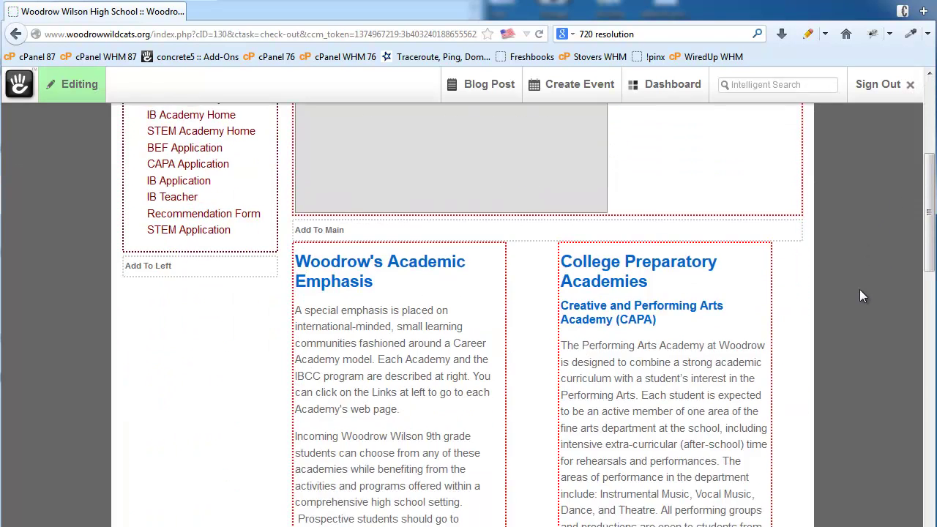
scroll(860, 289, "up", 1)
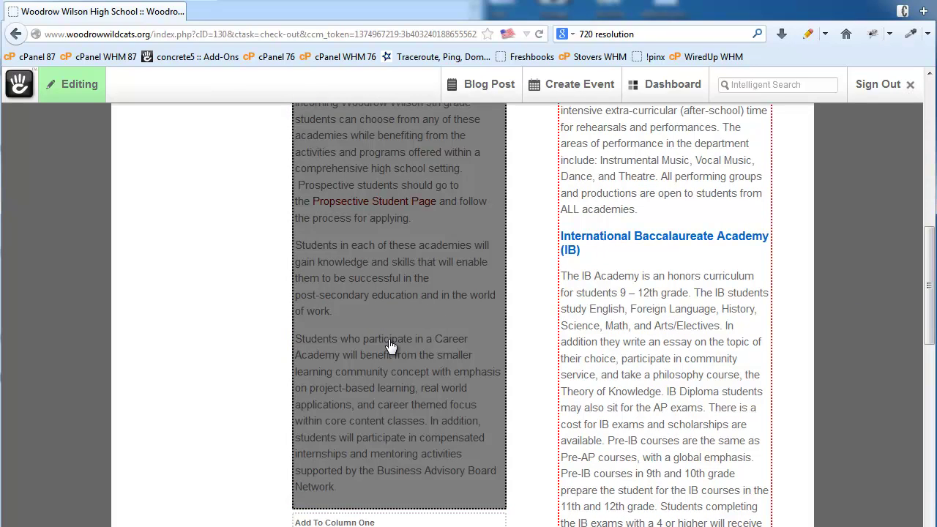
scroll(337, 263, "down", 4)
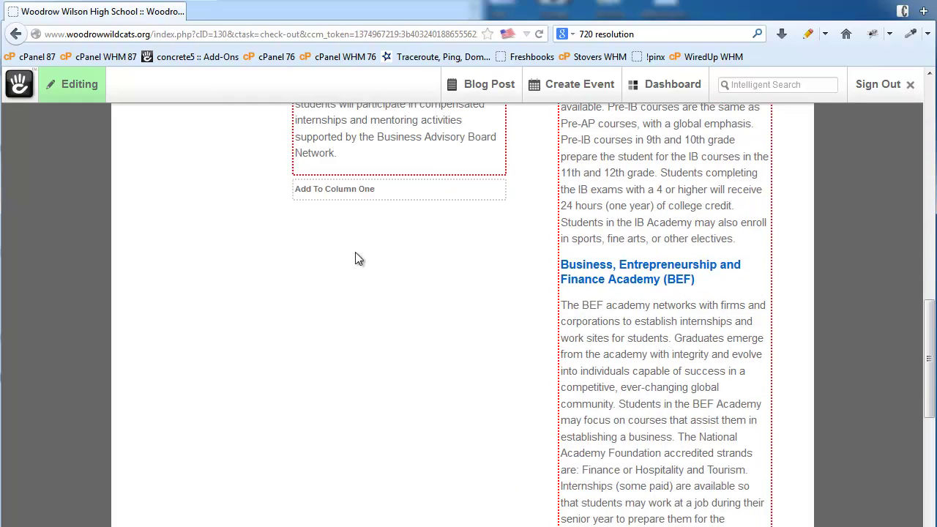
scroll(443, 358, "down", 6)
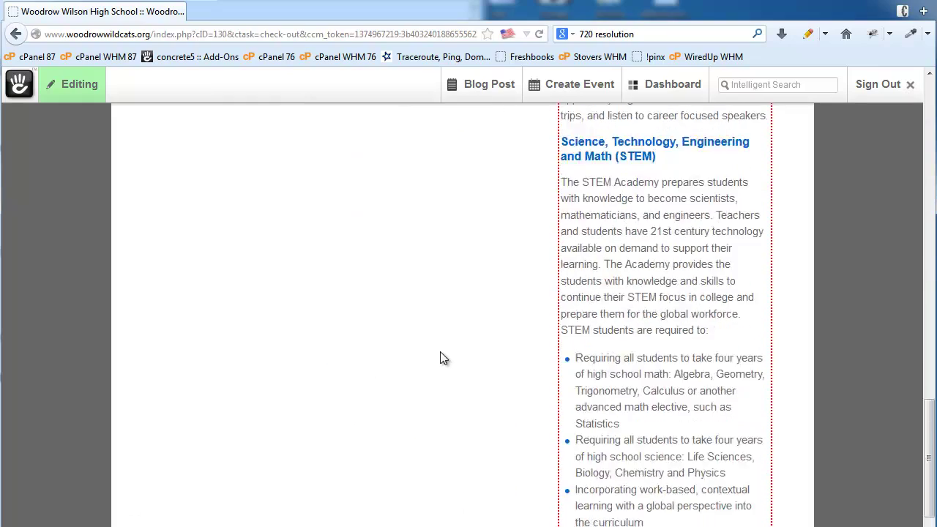
scroll(440, 358, "down", 5)
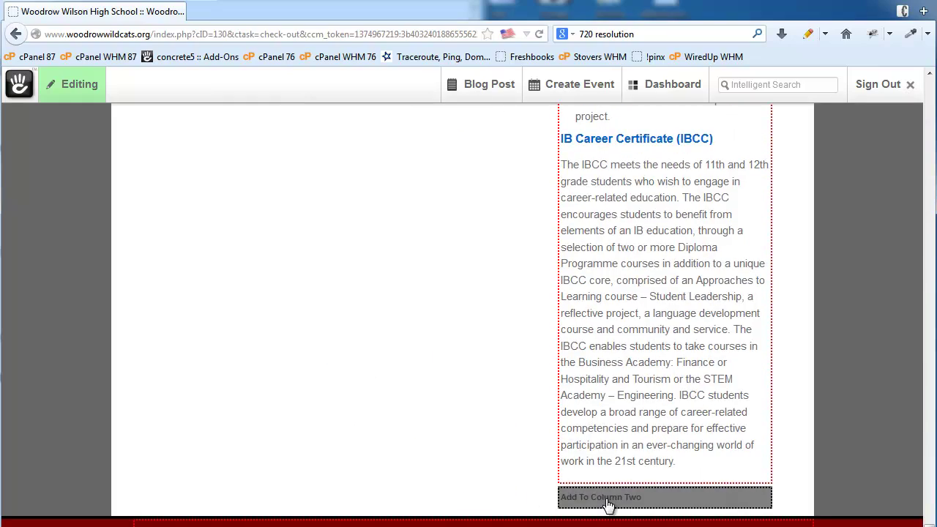
scroll(414, 378, "up", 6)
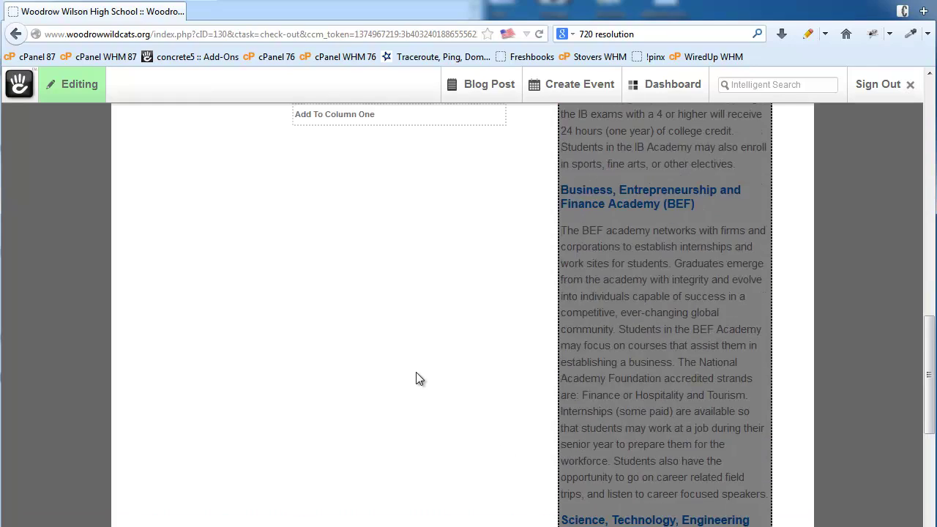
scroll(415, 378, "up", 8)
scroll(376, 505, "down", 4)
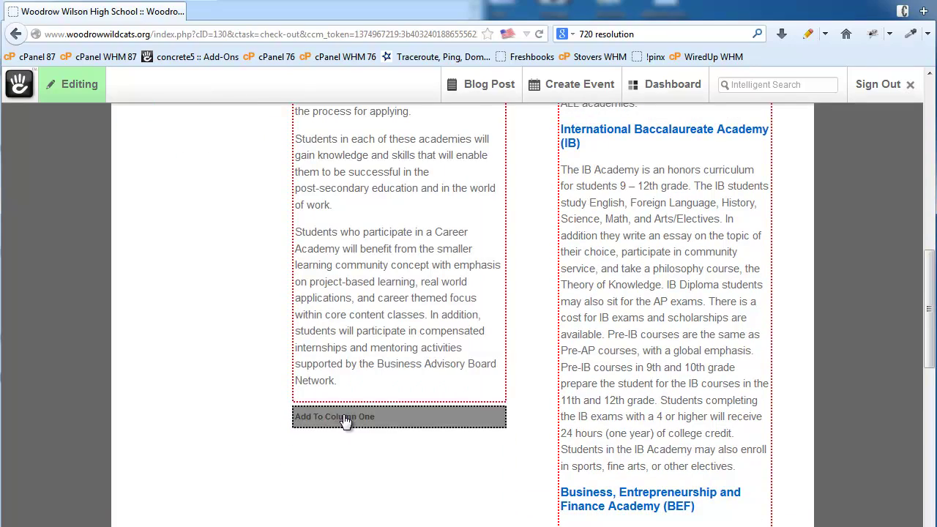
Add a Content block reading 'Hello World' at the bottom of column one
left_click(386, 421)
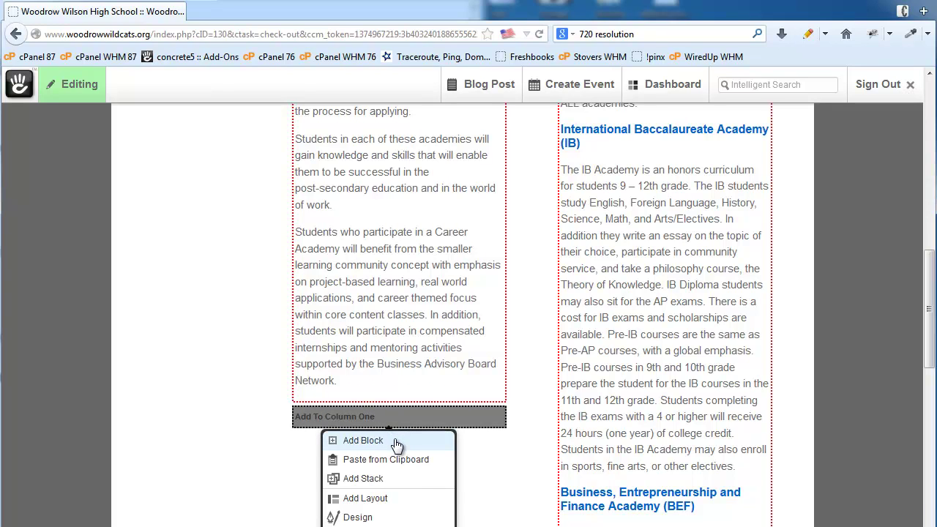
left_click(396, 441)
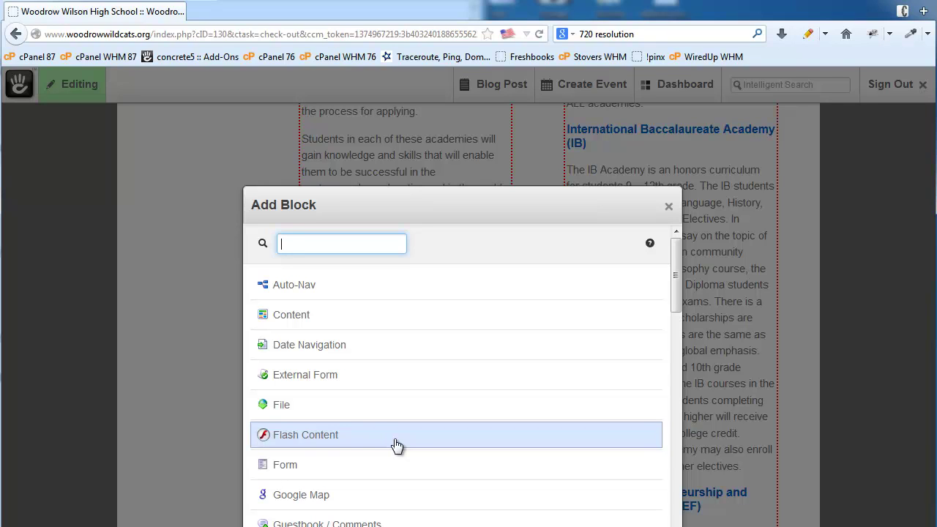
left_click(322, 322)
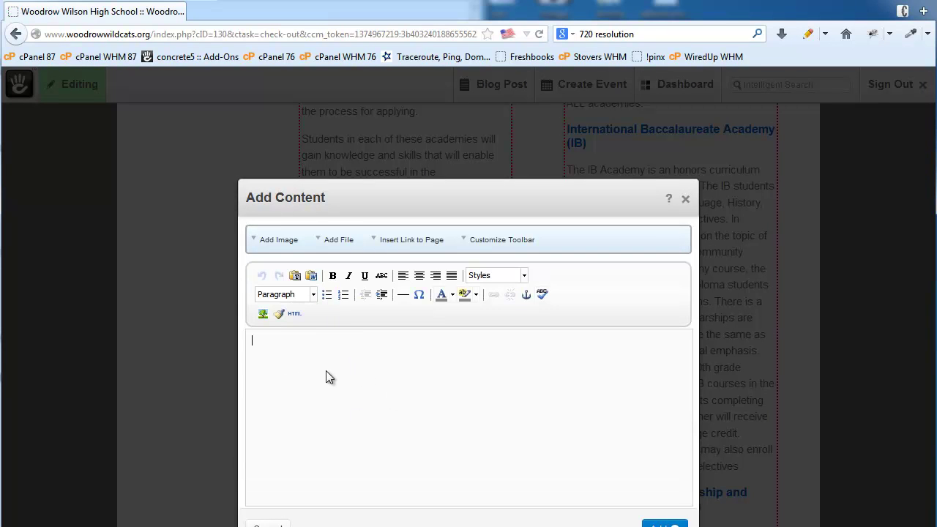
type("Hello Wop")
key("BackSpace")
type("rld")
left_click(650, 524)
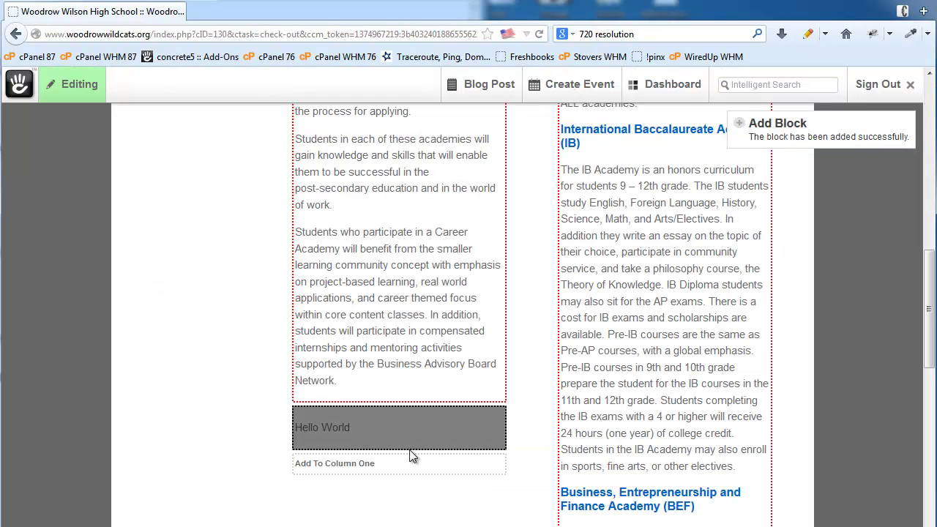
Add a Form block to column one below Hello World
scroll(528, 430, "down", 1)
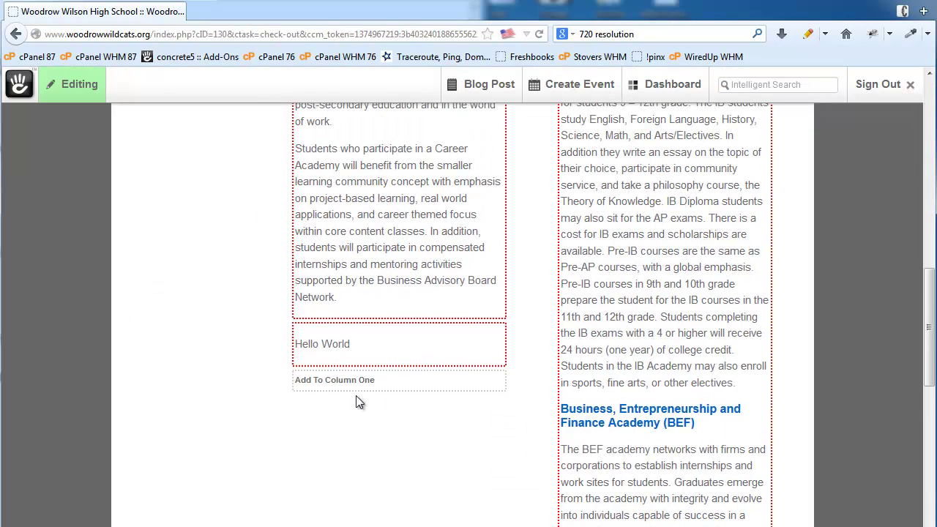
left_click(354, 386)
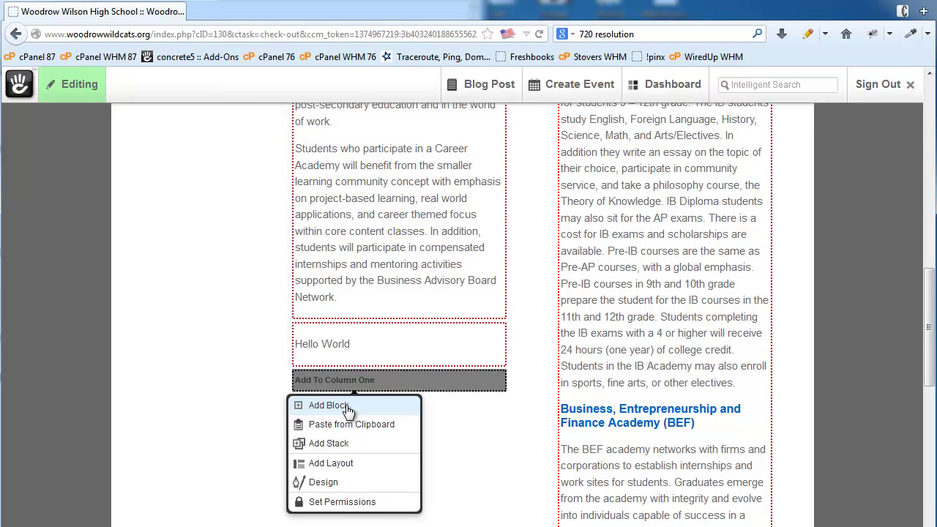
left_click(356, 410)
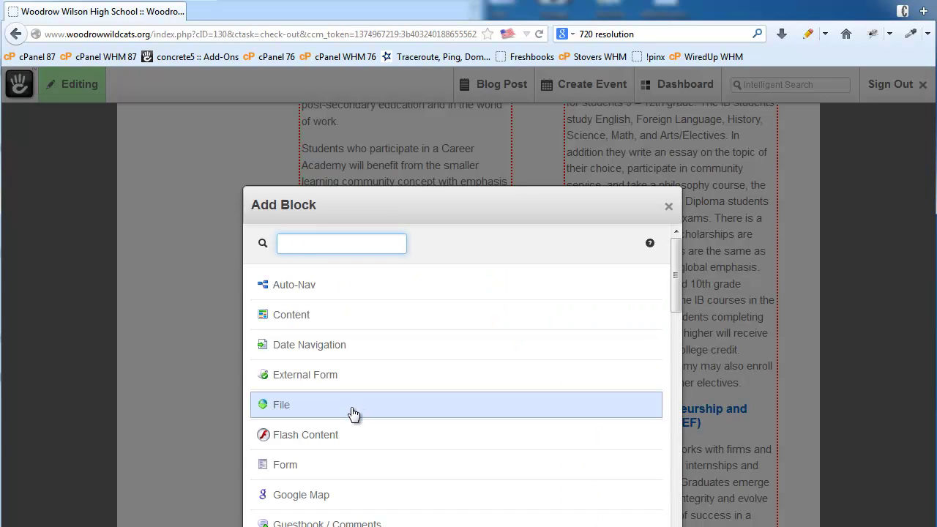
left_click(314, 469)
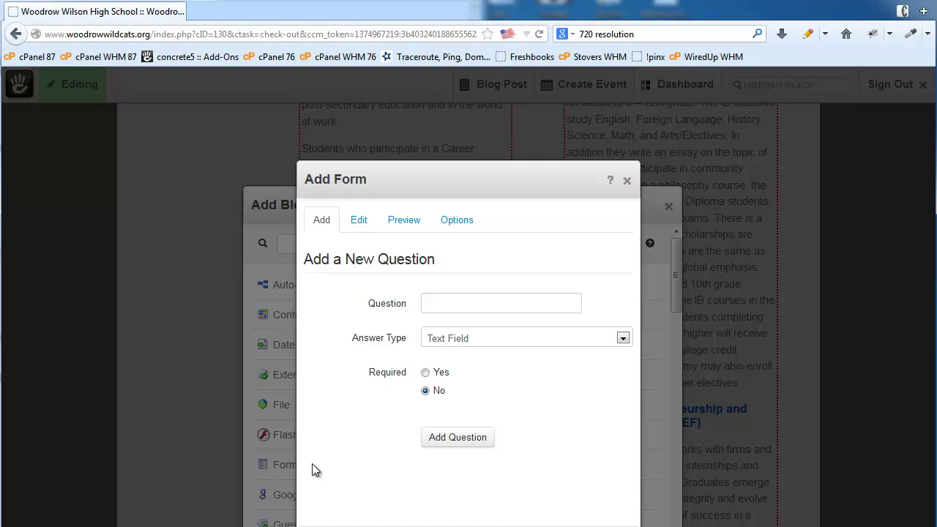
Add a required 'Name' question with a Text Field answer type
left_click(477, 304)
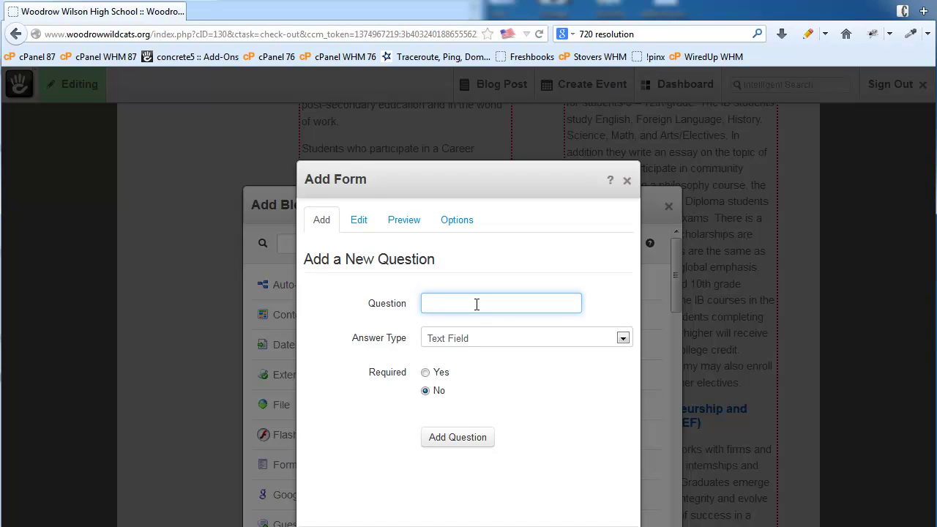
type("Name")
left_click(425, 372)
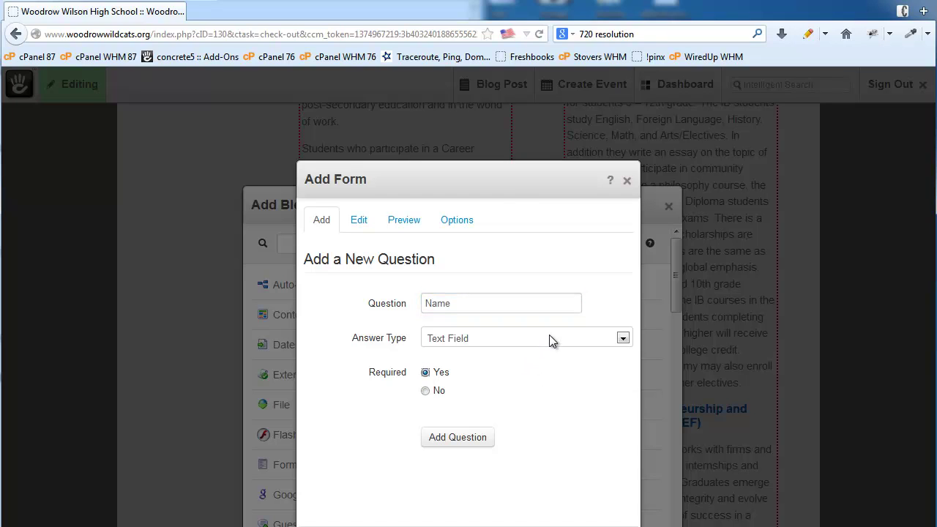
left_click(549, 335)
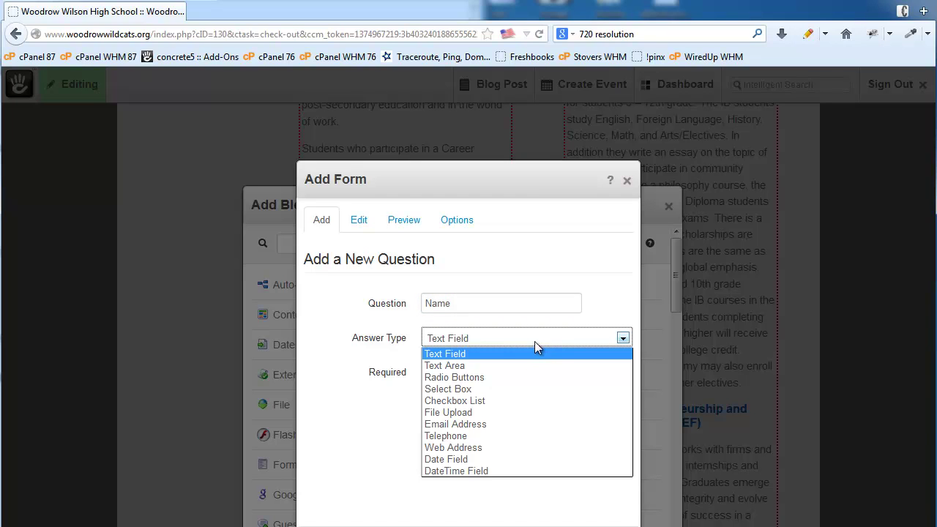
left_click(472, 356)
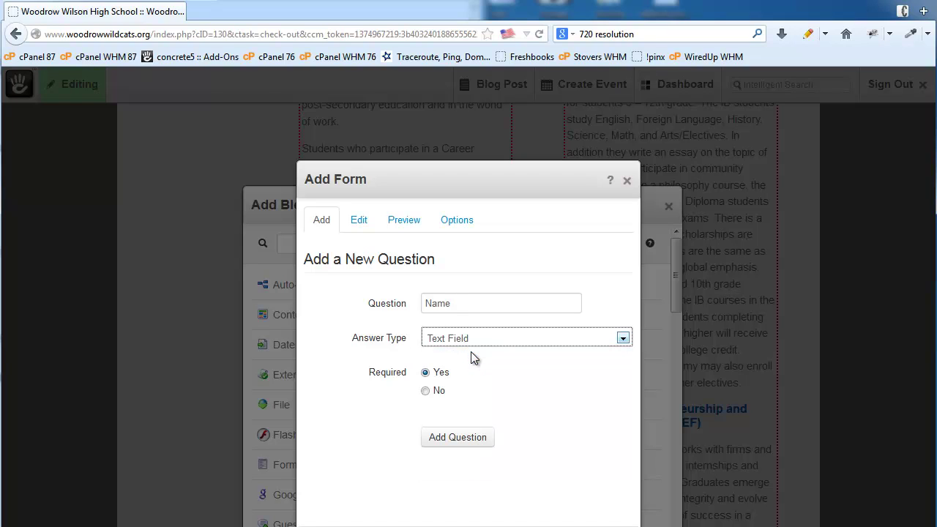
left_click(444, 437)
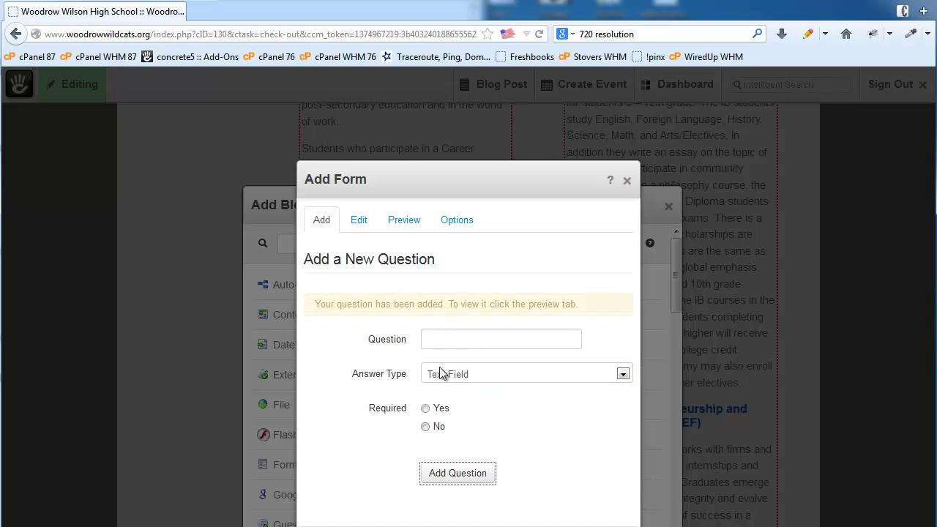
Add a required 'Email' email-address question used as the form email's sender address
left_click(447, 344)
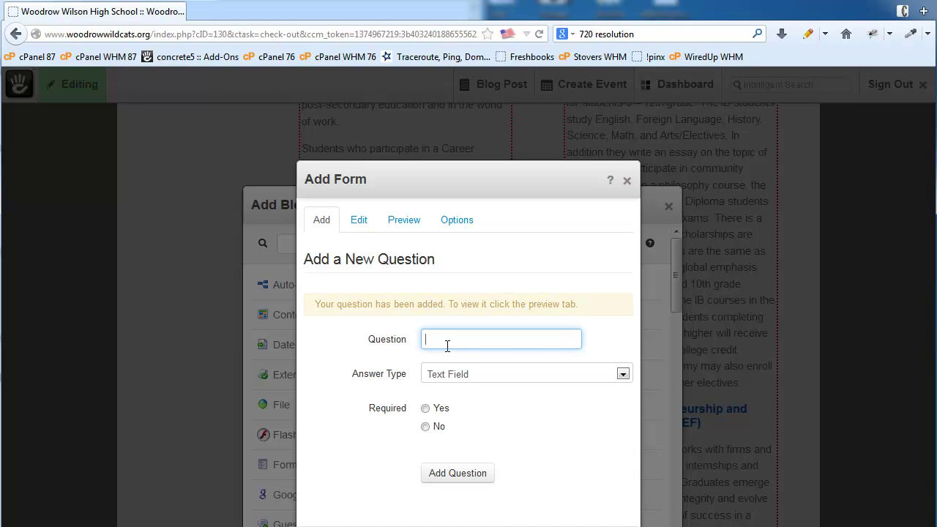
type("Email")
left_click(477, 398)
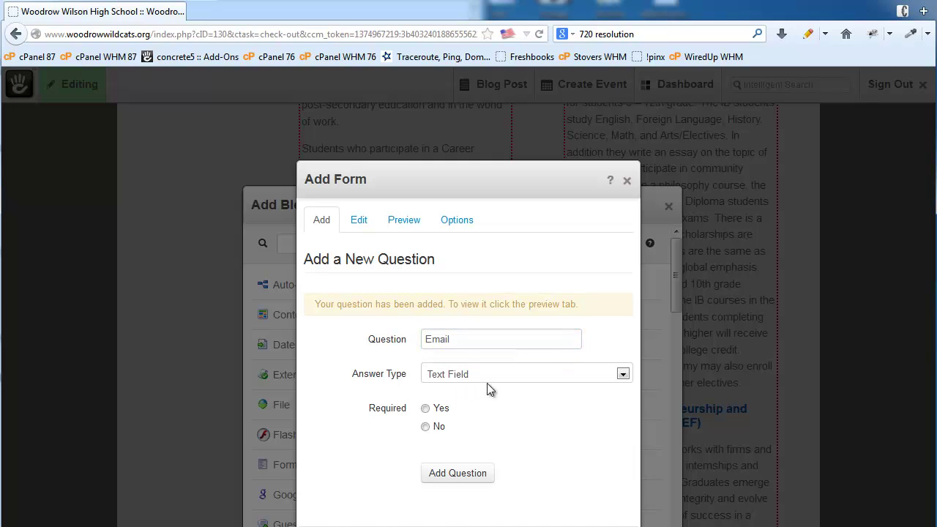
left_click(492, 375)
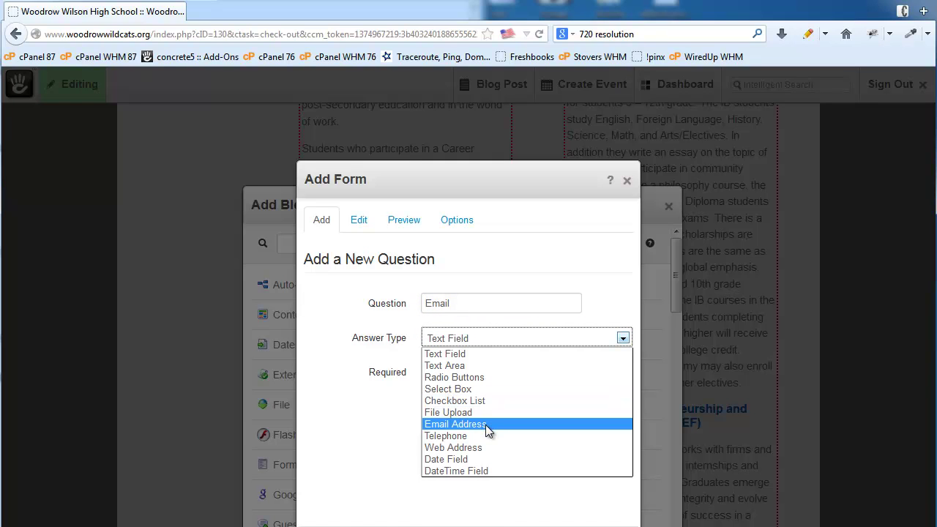
left_click(486, 426)
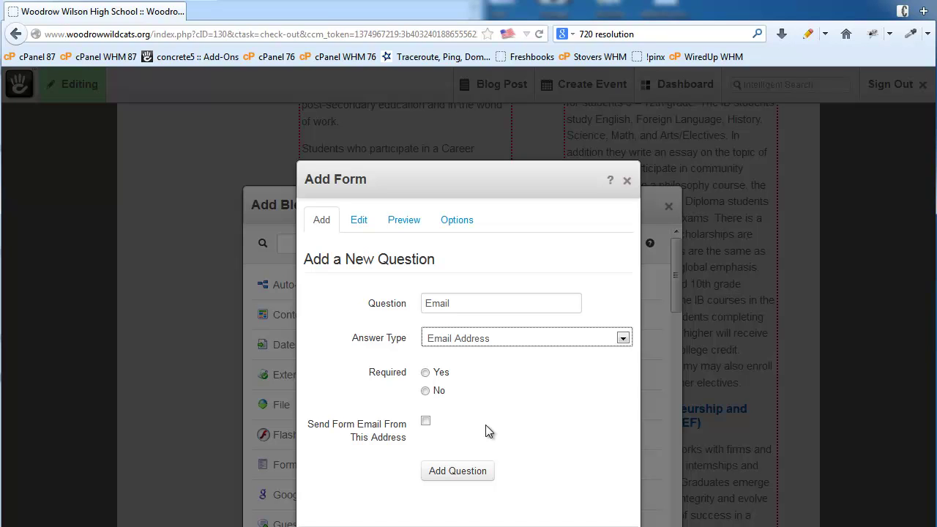
left_click(427, 373)
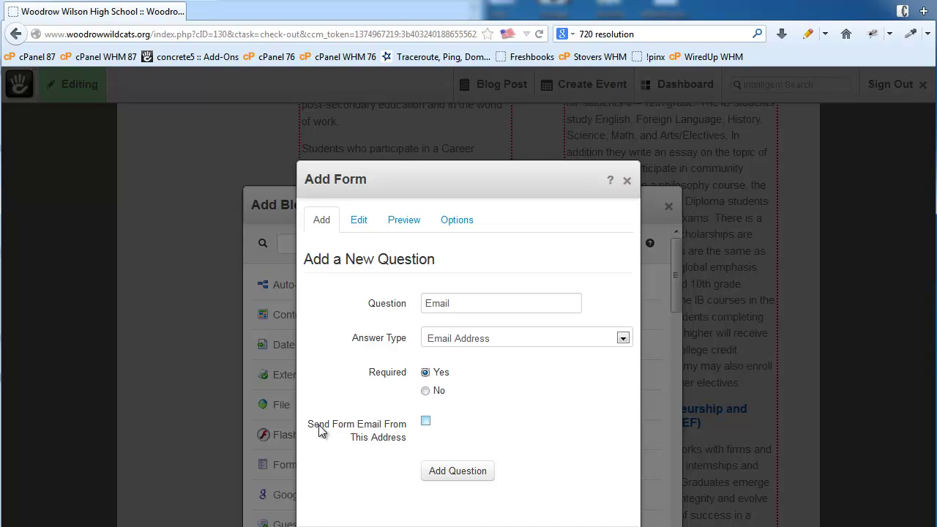
left_click(425, 420)
left_click(442, 475)
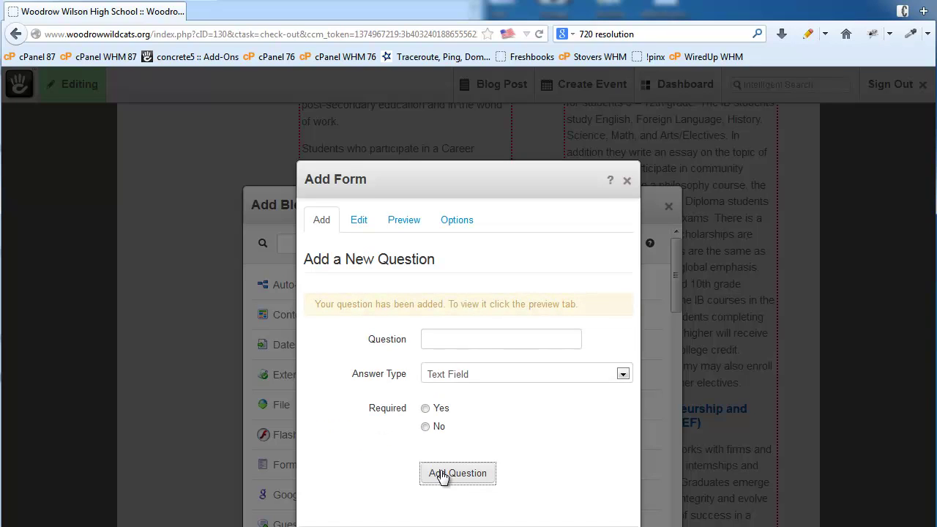
Add a 'Comments' Text Area question and review the question list
left_click(452, 338)
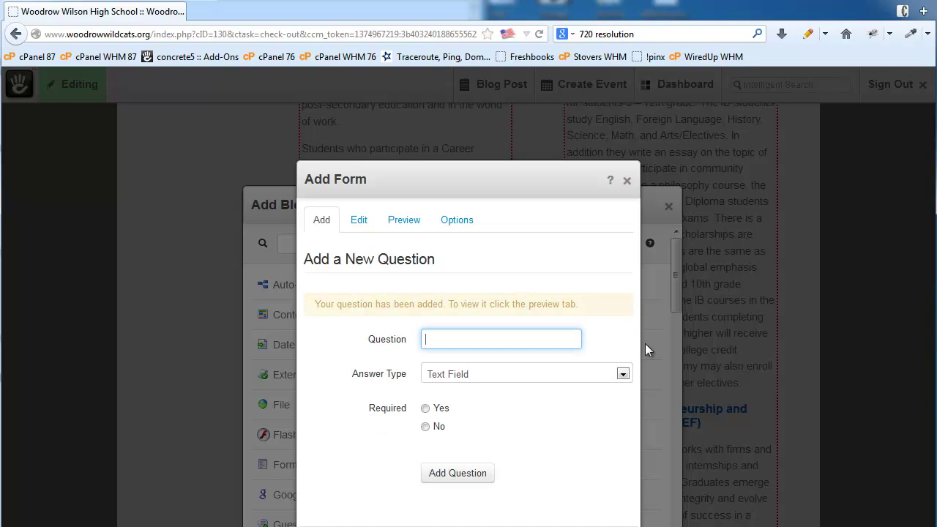
type("Comments")
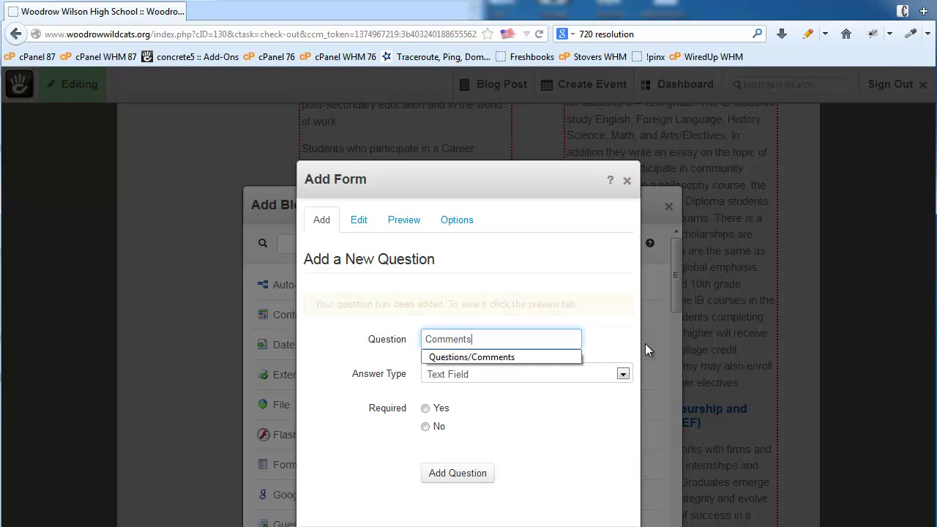
left_click(578, 338)
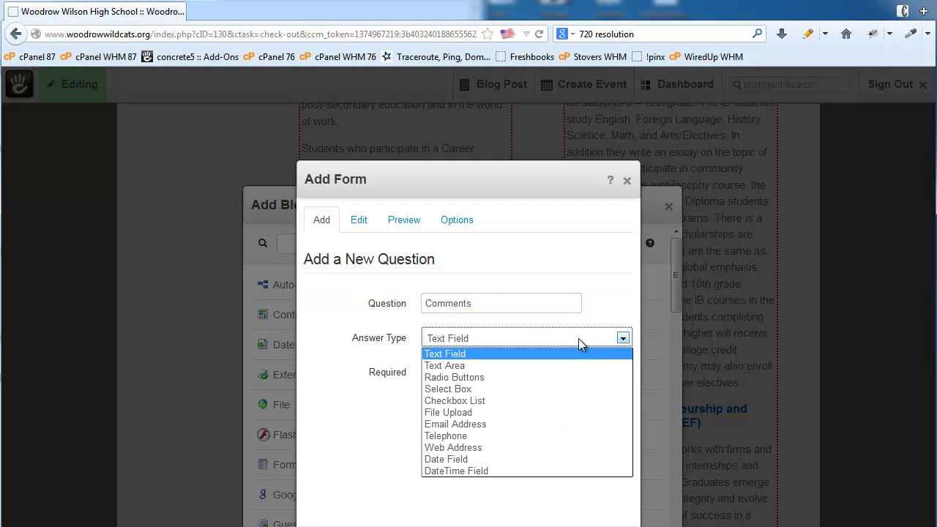
left_click(486, 366)
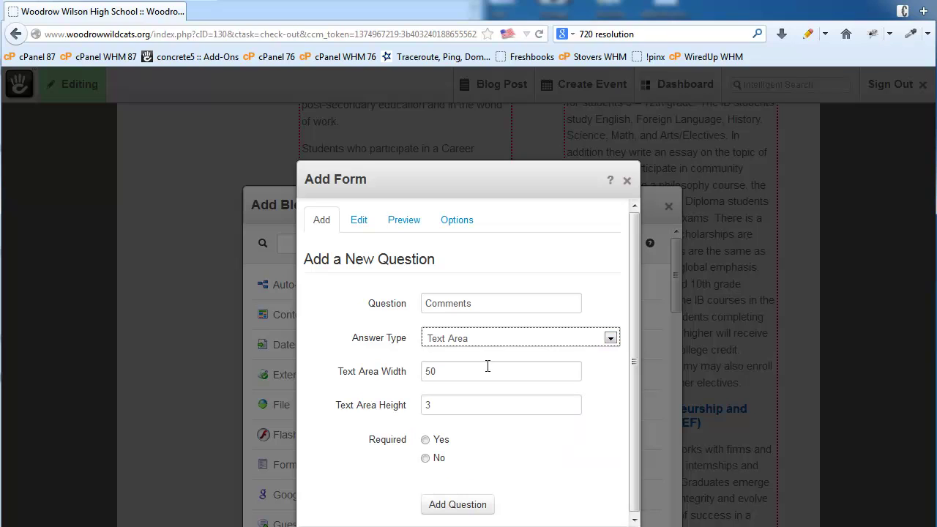
left_click(461, 510)
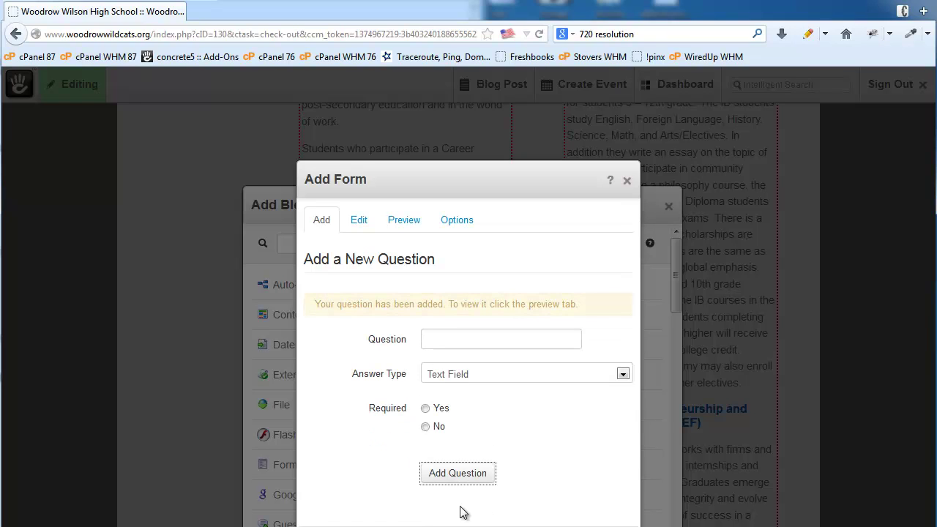
left_click(358, 223)
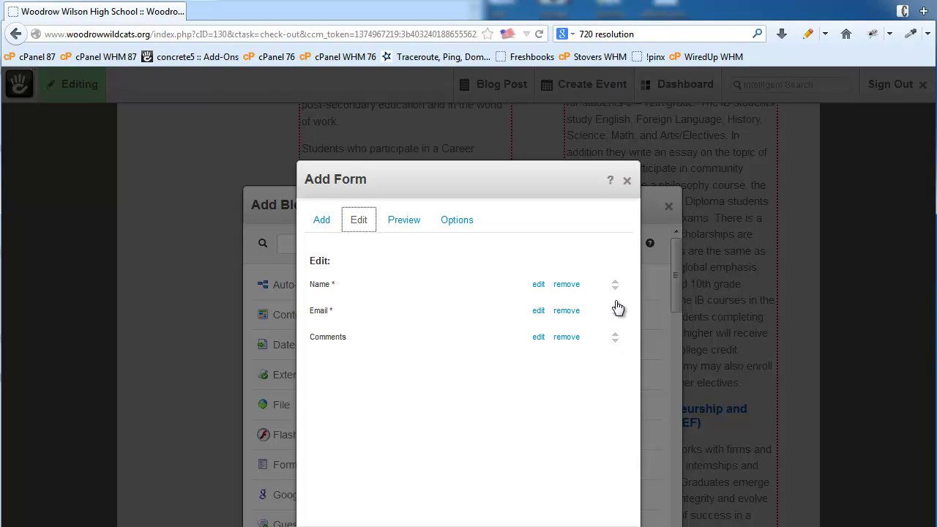
Preview the form and try out its Name field
left_click(401, 221)
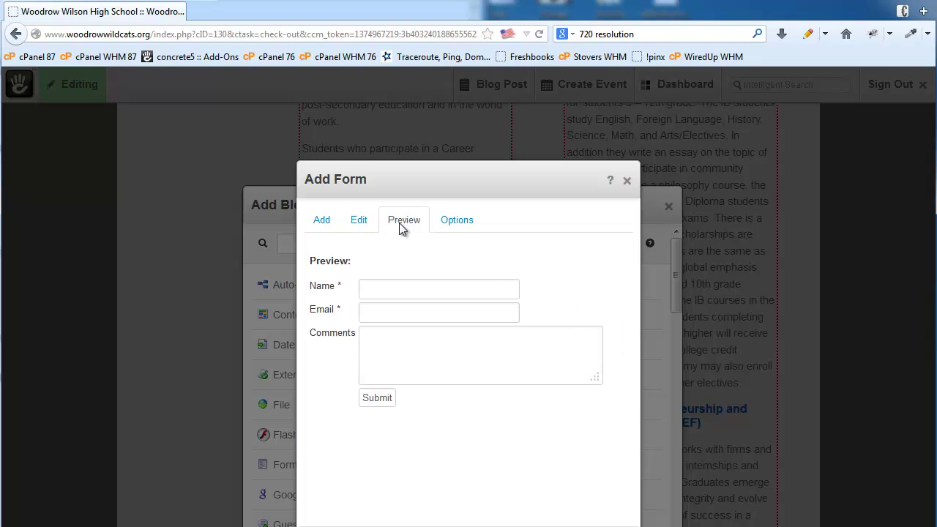
left_click(416, 292)
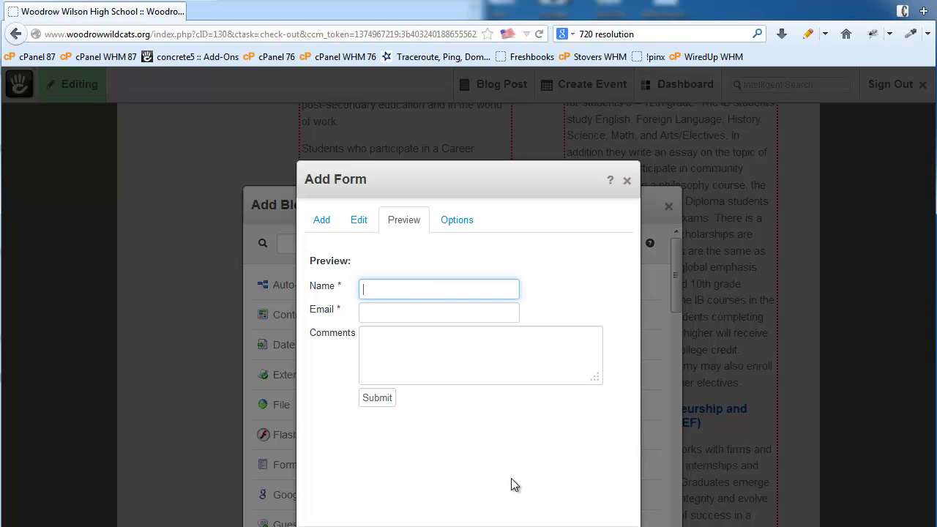
left_click(494, 459)
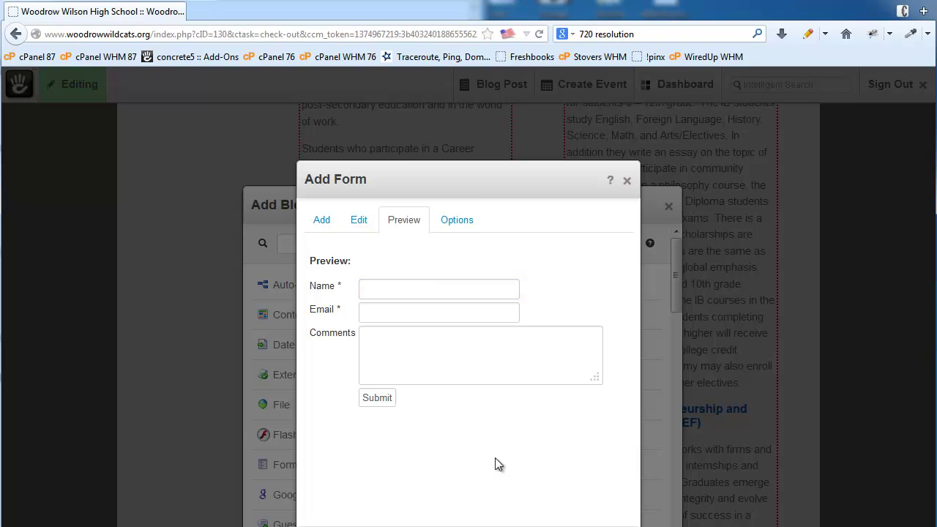
Set the completion message to 'Thanks for your comments' and enable email notification to the notification address
left_click(459, 225)
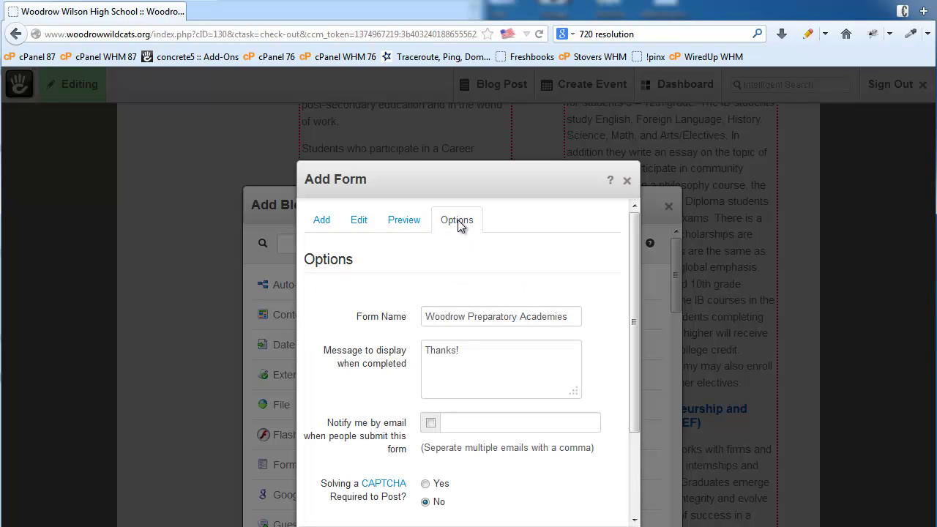
left_click_drag(476, 353, 380, 347)
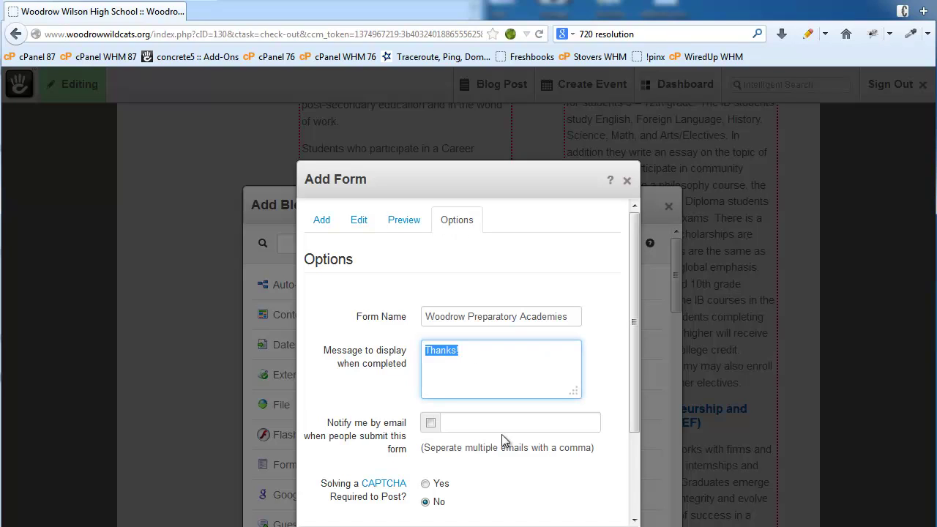
type("Thanks for your c")
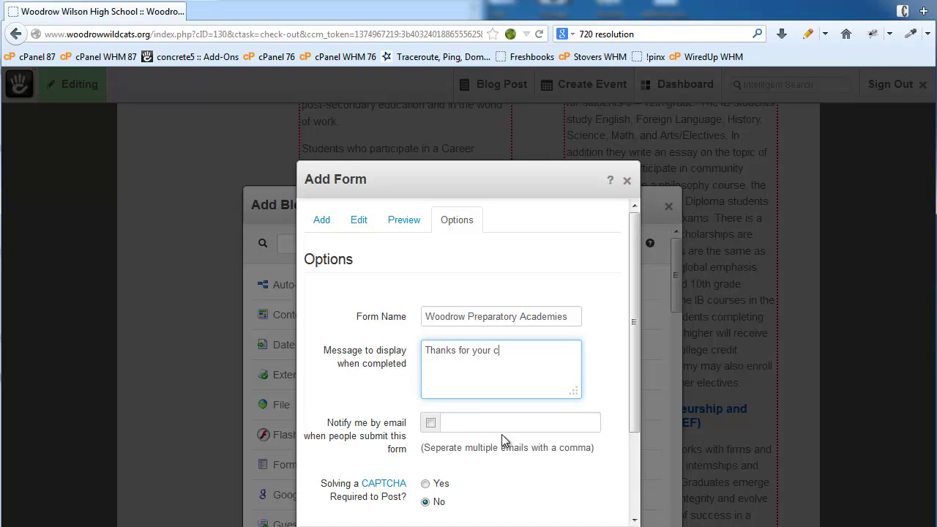
type("omments")
left_click(482, 423)
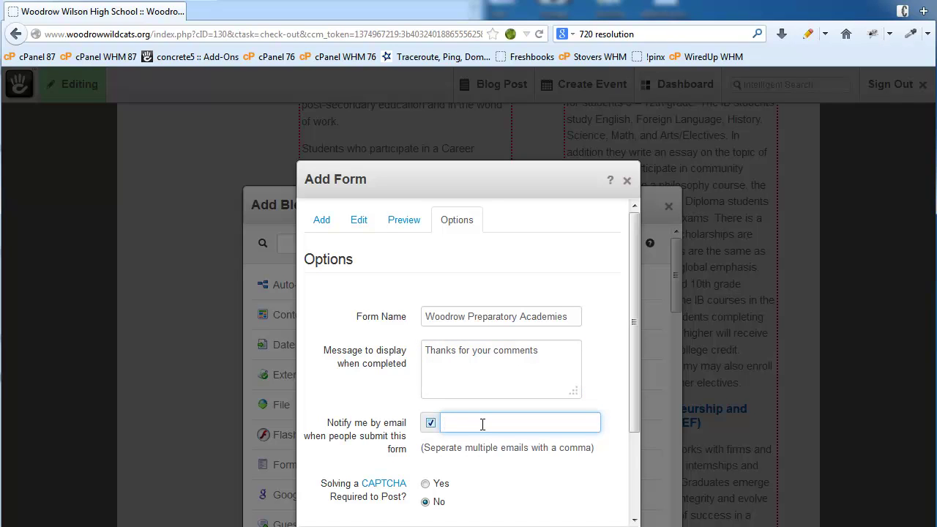
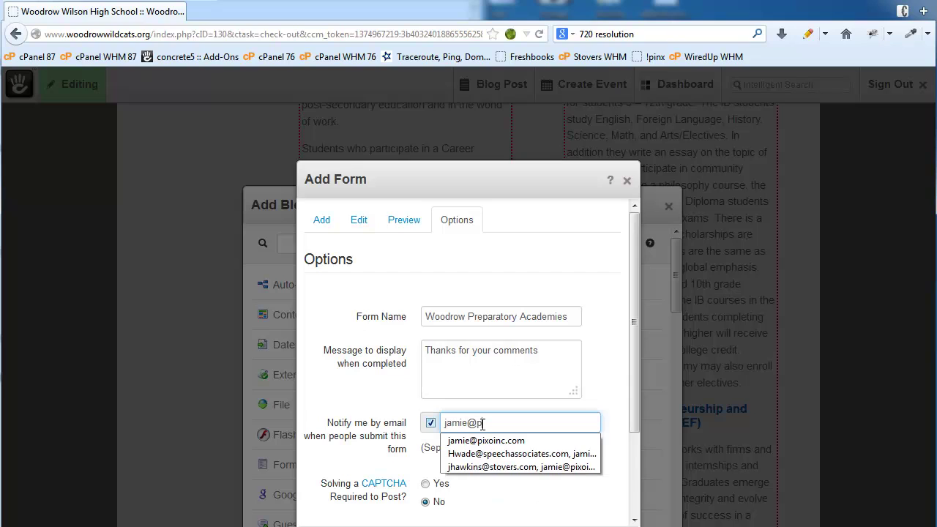
left_click(589, 390)
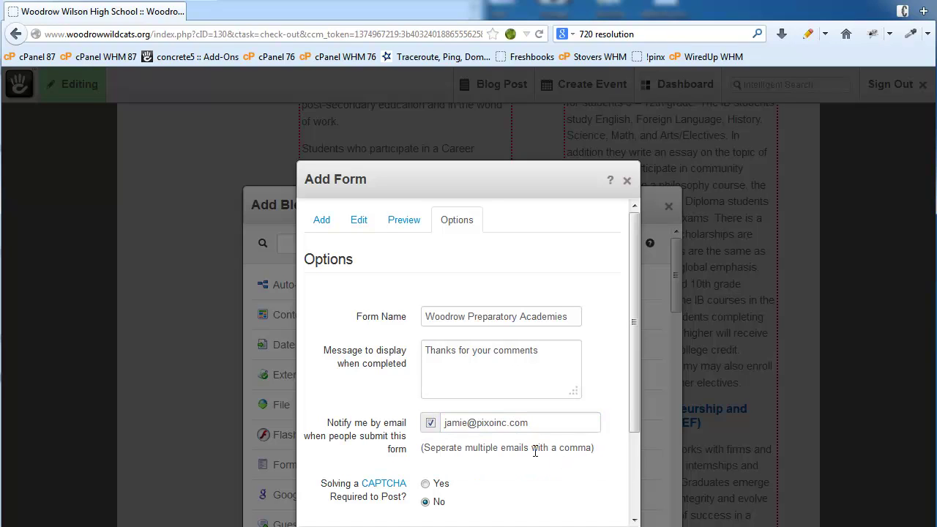
left_click_drag(531, 448, 591, 448)
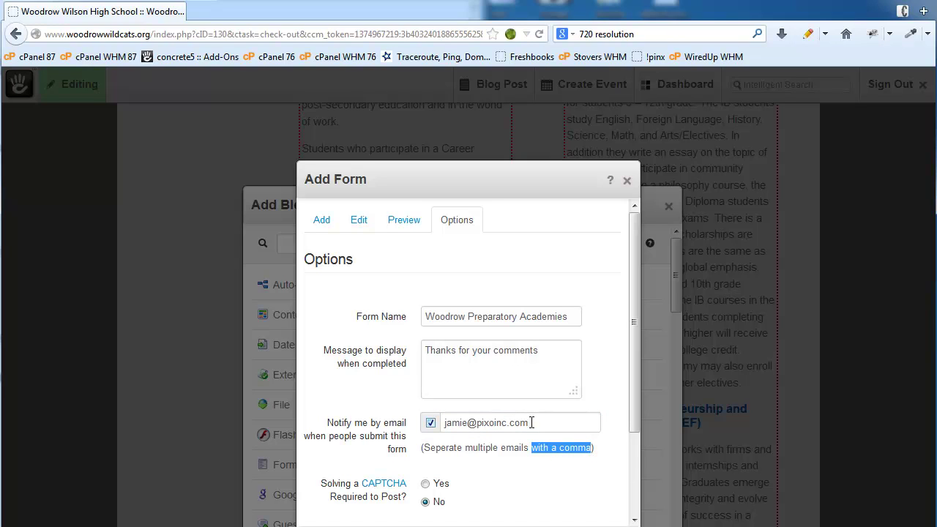
left_click(516, 509)
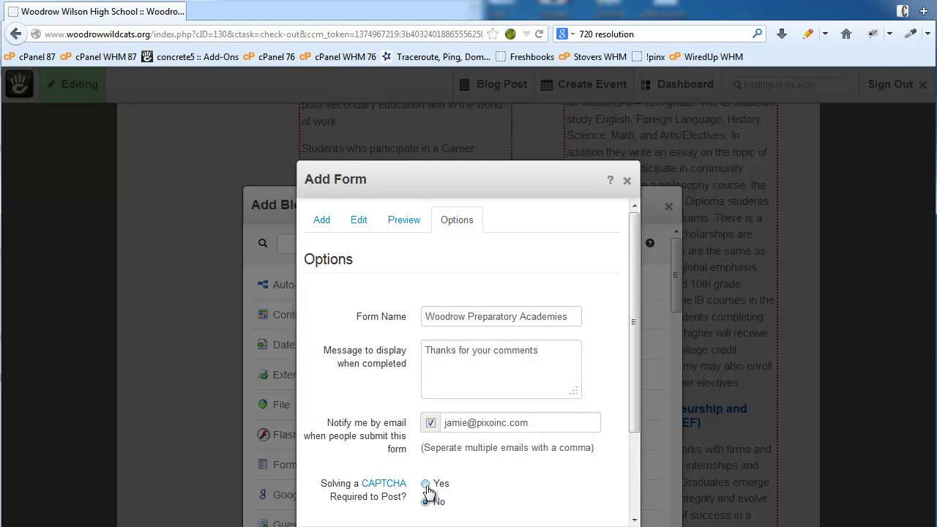
scroll(455, 477, "down", 2)
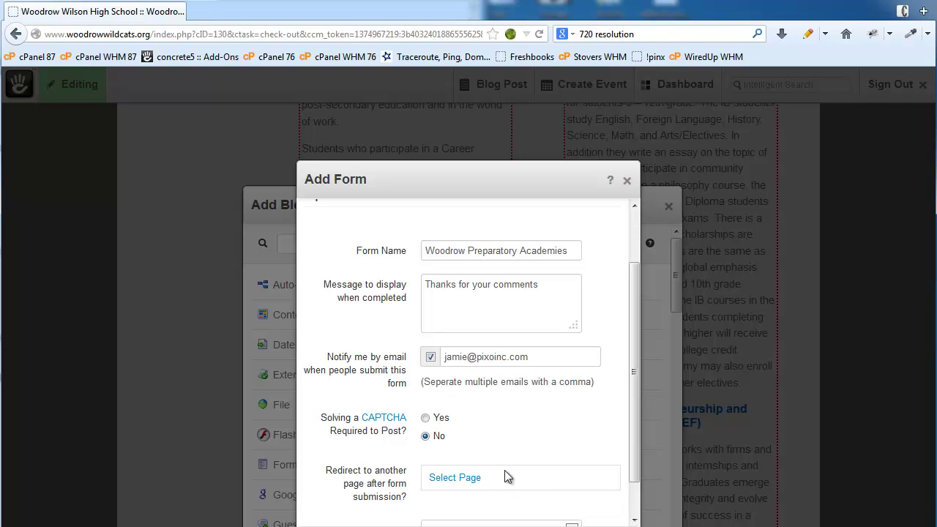
left_click(540, 284)
left_click_drag(539, 284, 397, 283)
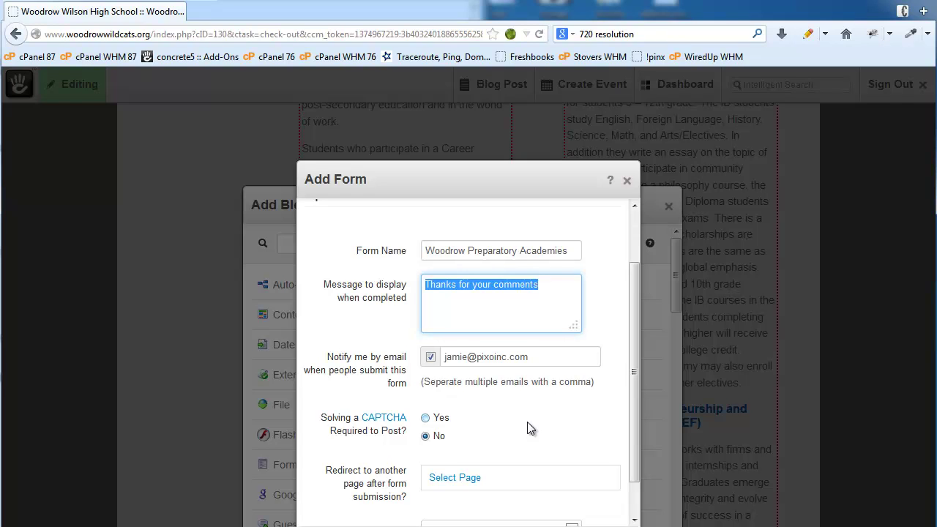
scroll(527, 422, "down", 1)
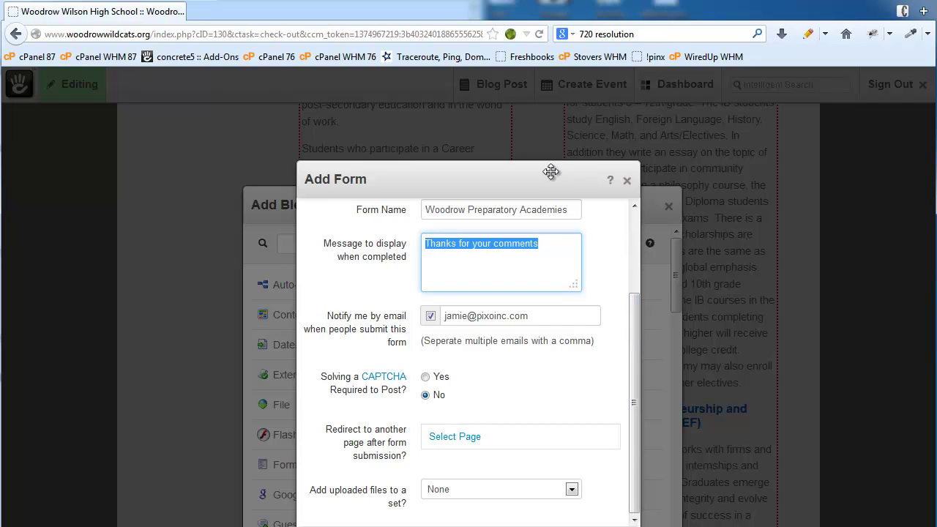
Place the contact form on the page and publish the edits as Version 7
left_click(600, 489)
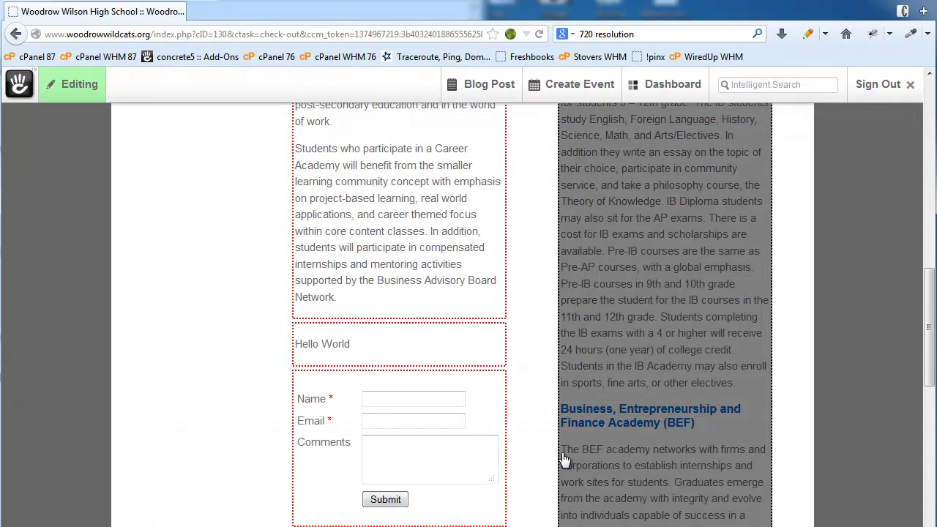
left_click(86, 84)
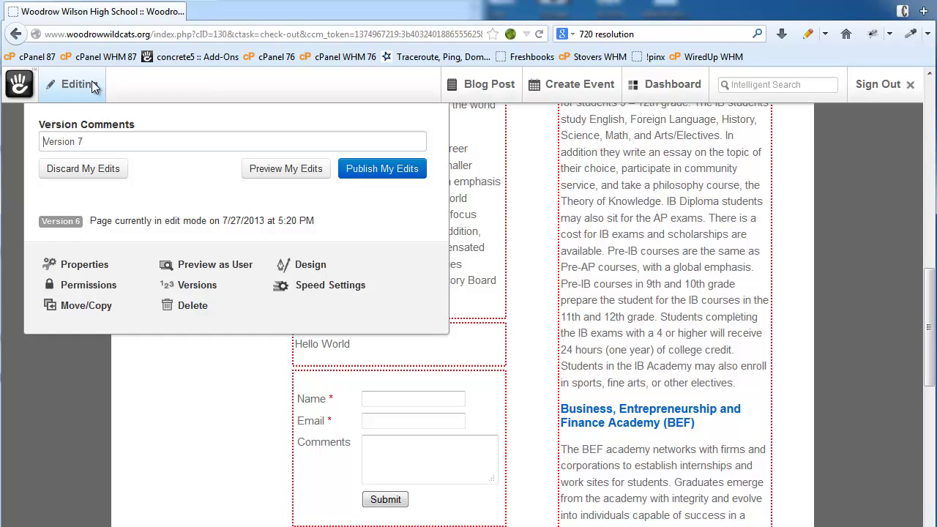
left_click(396, 169)
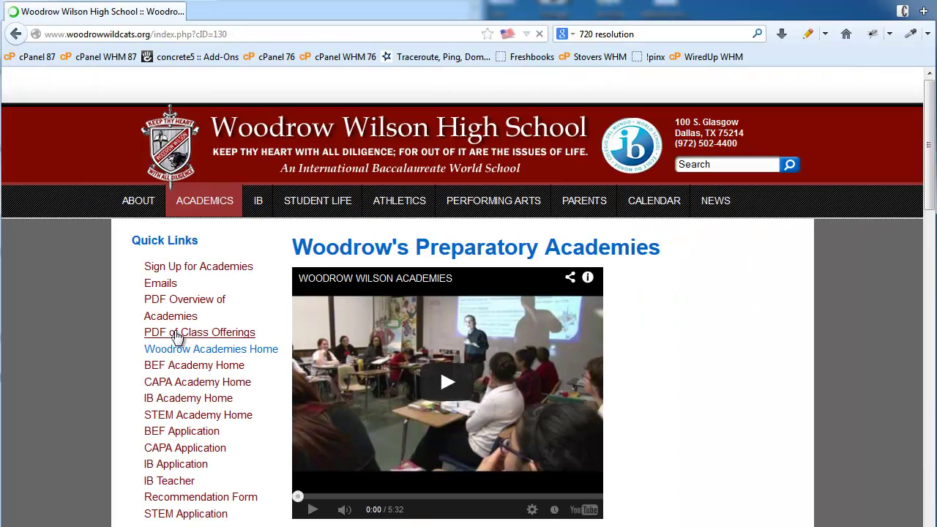
Fill in a test name, email address and the comment 'Nice Website', then submit the form
scroll(220, 435, "down", 10)
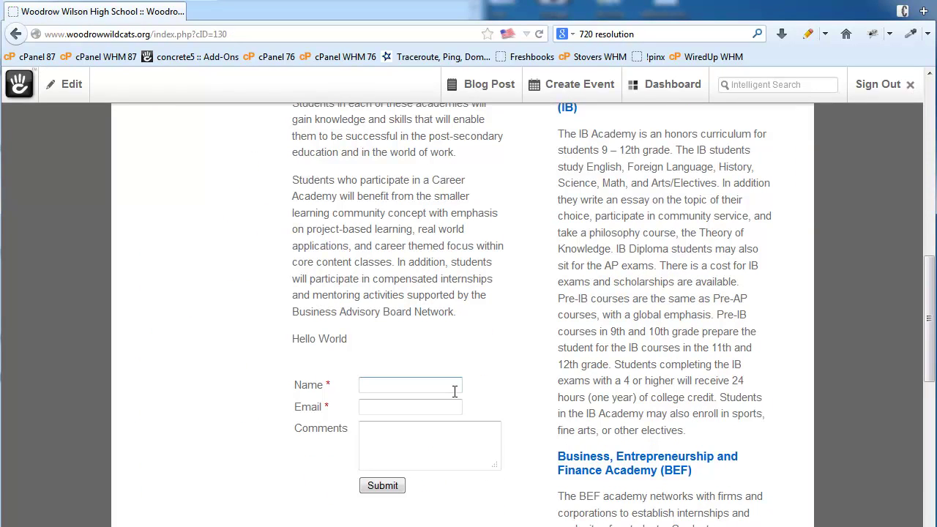
key("Tab")
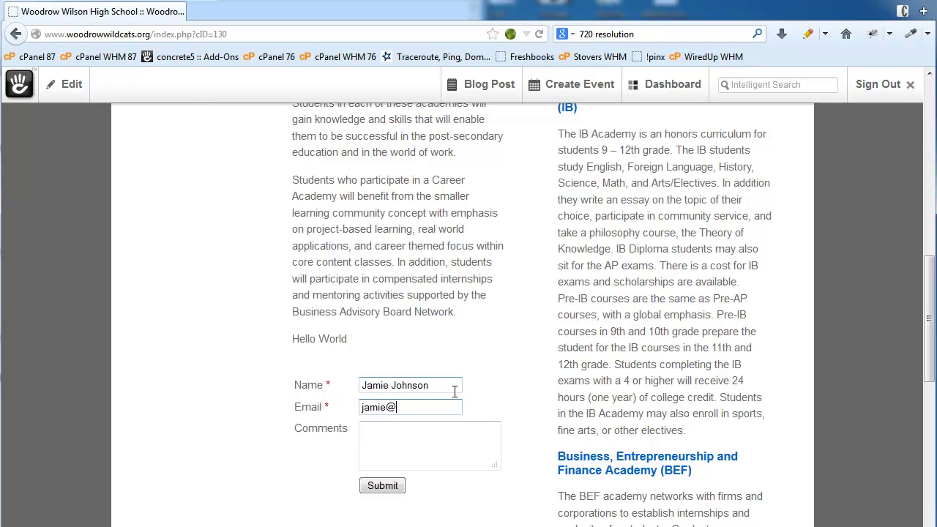
key("Tab")
type("Nic")
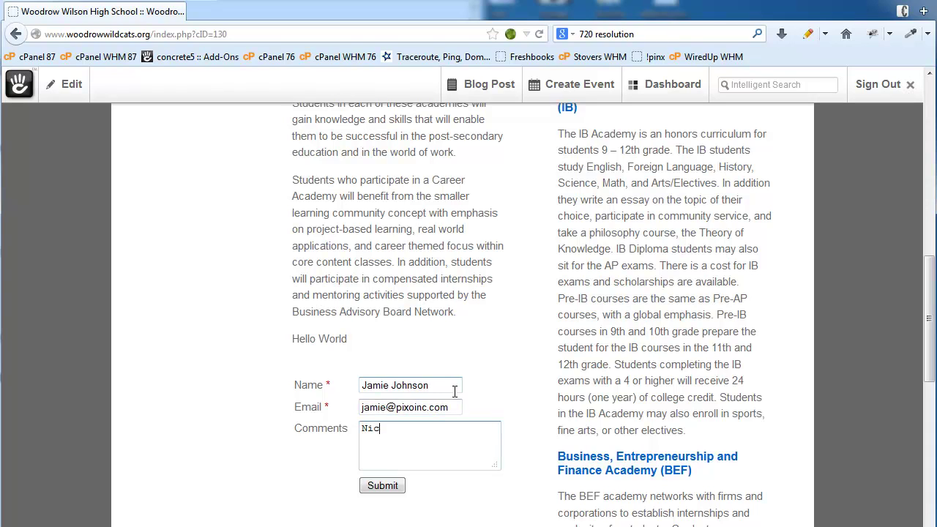
type("e Website!")
left_click(386, 488)
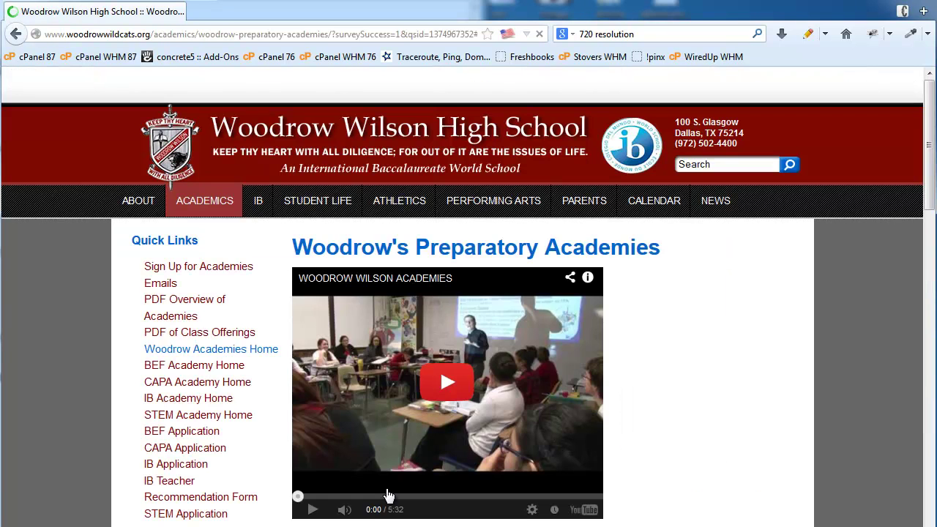
Open the Form Results report and view the Woodrow Preparatory Academies responses
scroll(346, 491, "up", 2)
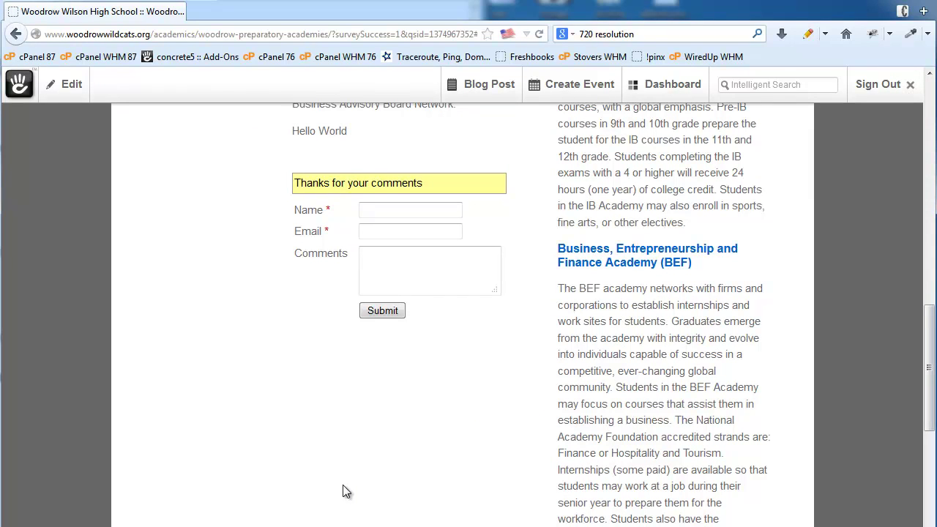
mouse_move(657, 92)
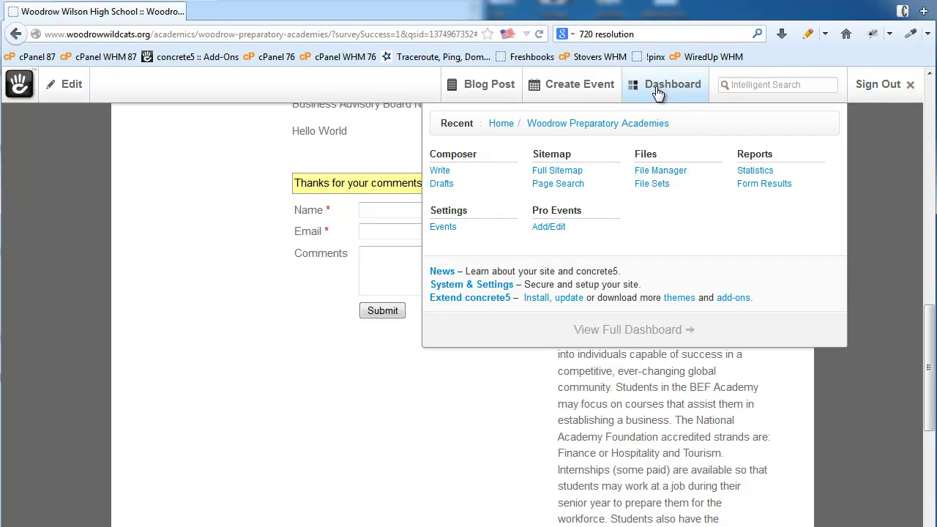
left_click(764, 185)
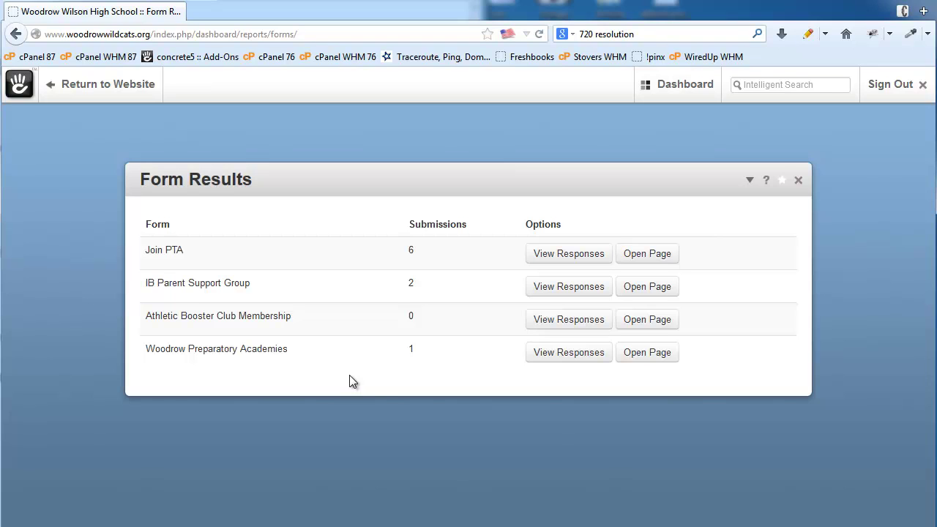
left_click(568, 357)
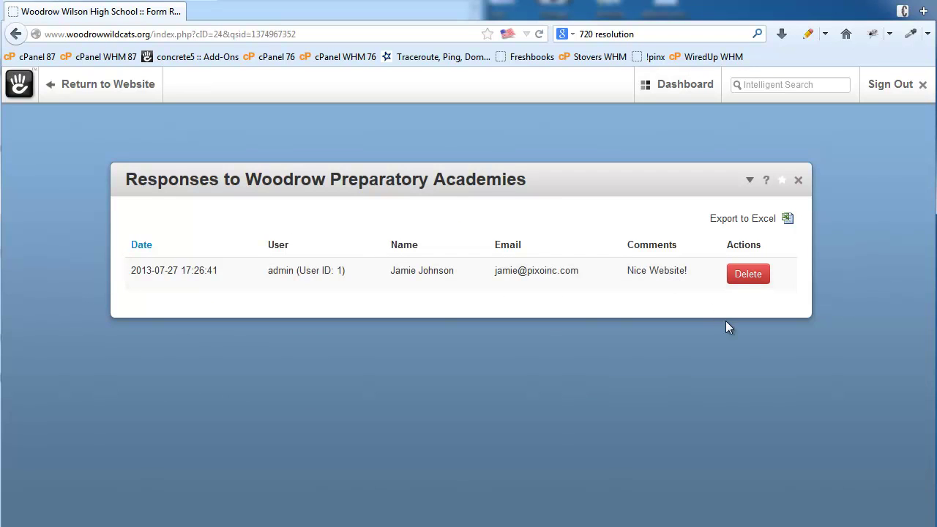
Export the Woodrow Preparatory Academies form responses to Excel, open the workbook, then return to the website
left_click(787, 221)
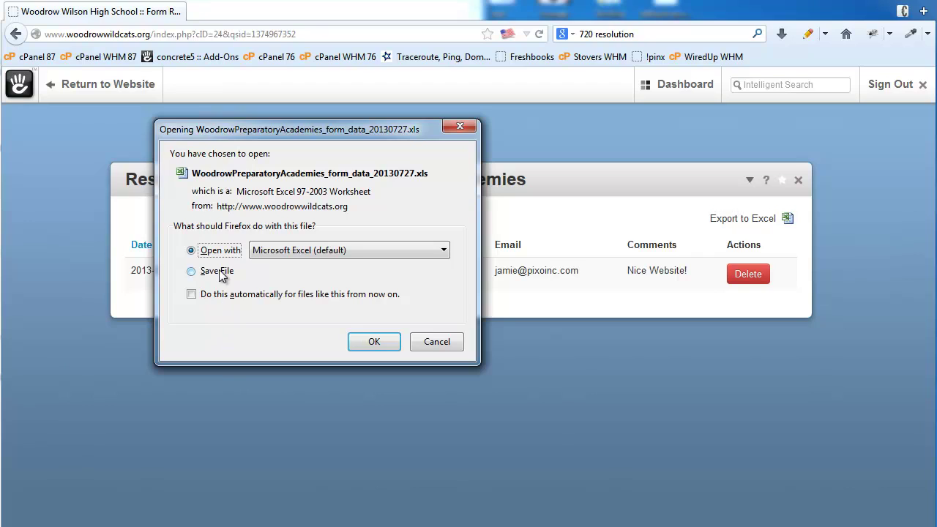
left_click(387, 345)
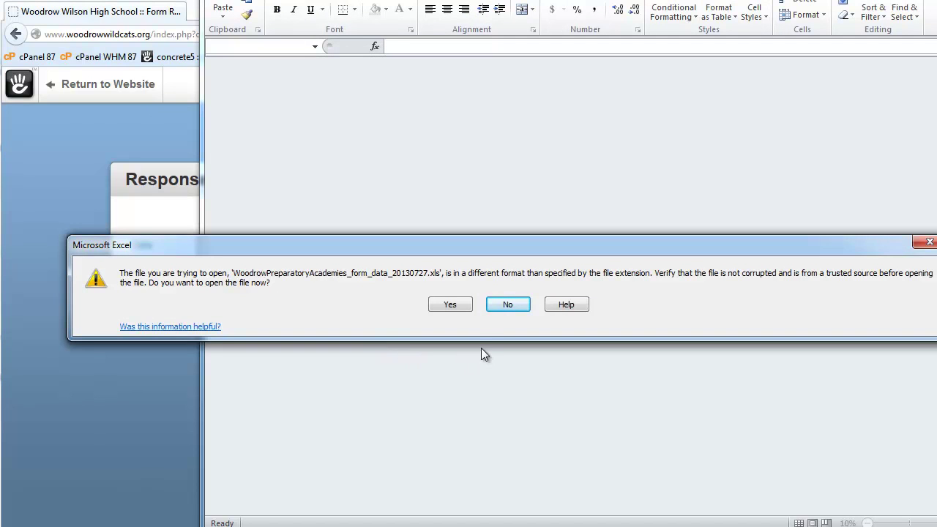
left_click(449, 306)
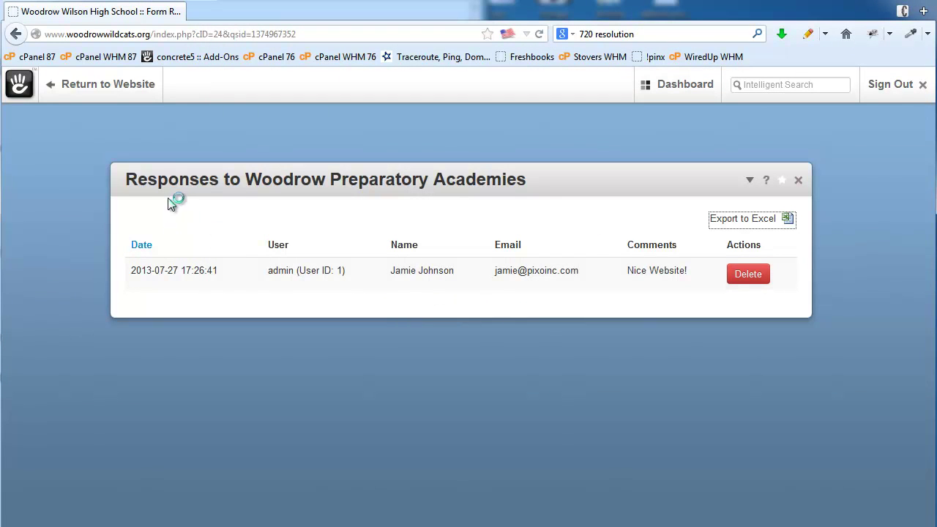
left_click(115, 91)
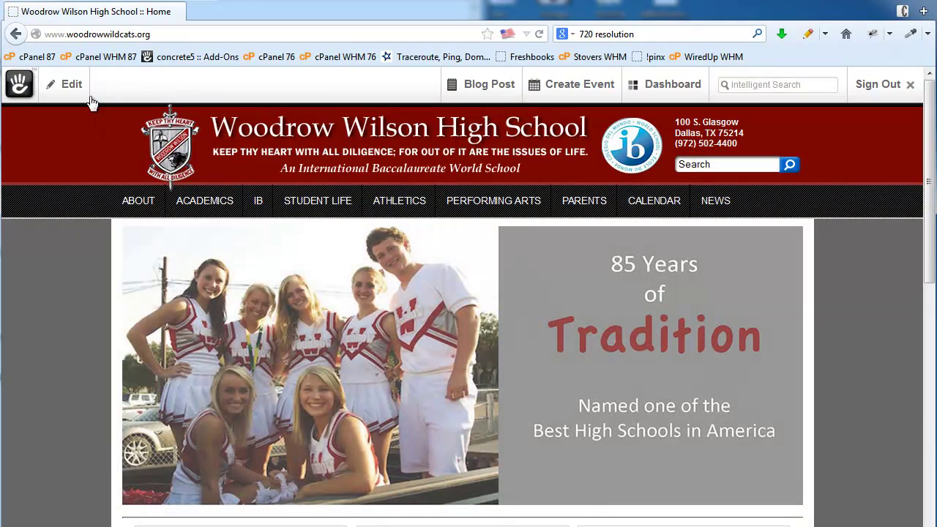
Go to the Woodrow's Preparatory Academies page under ACADEMICS and put it into edit mode
left_click(70, 86)
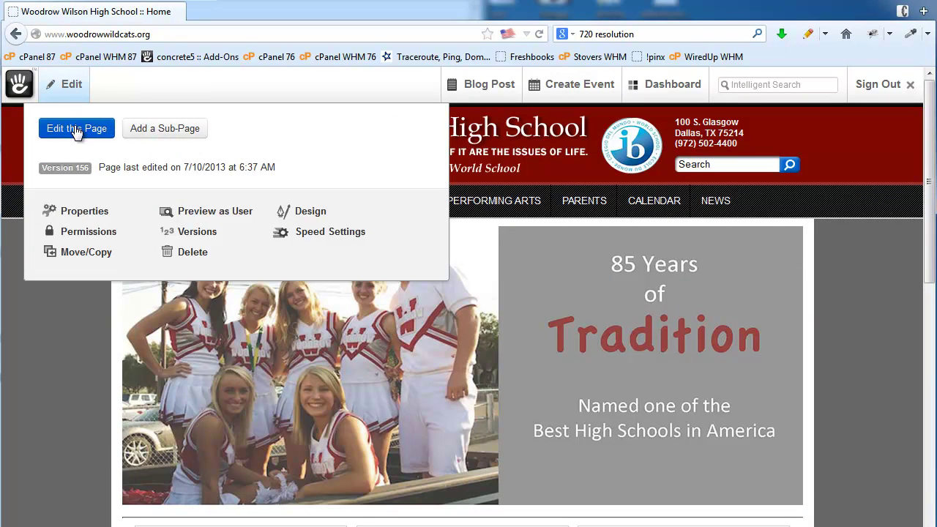
left_click(789, 194)
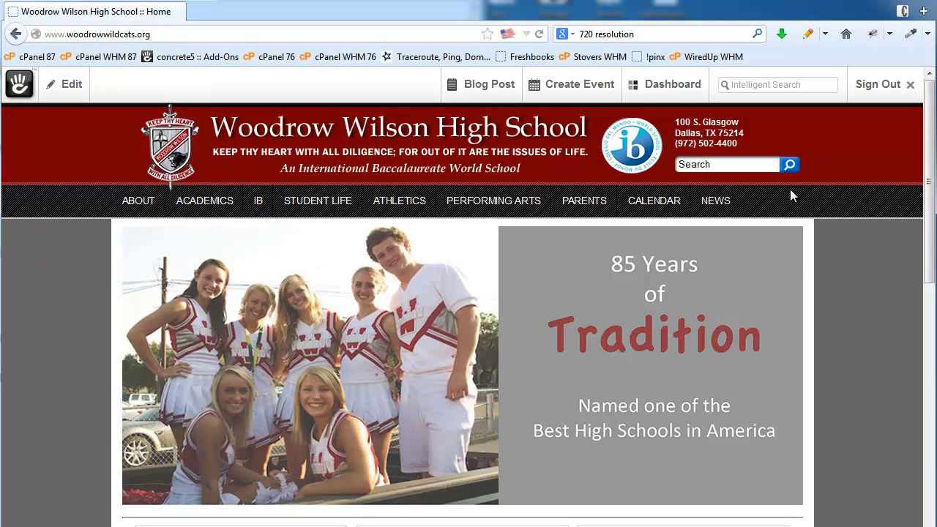
left_click(212, 202)
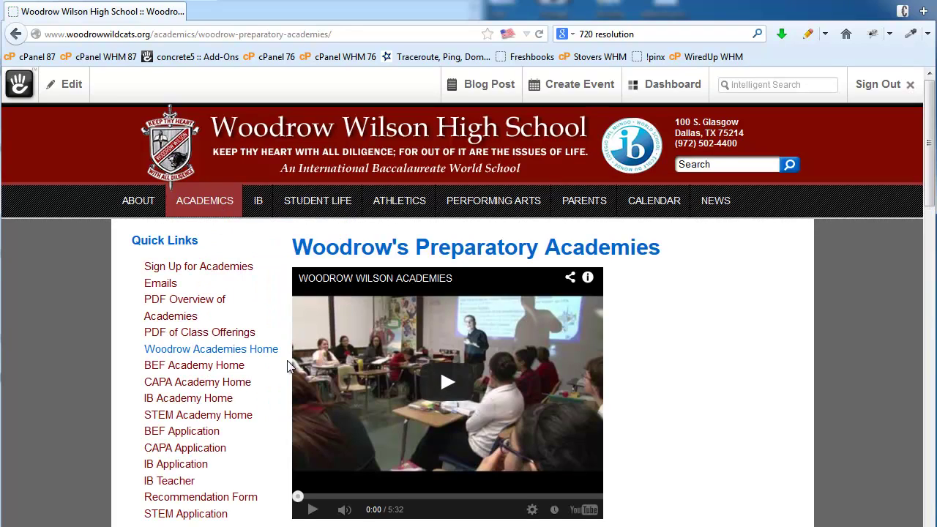
scroll(288, 366, "down", 10)
scroll(287, 369, "down", 4)
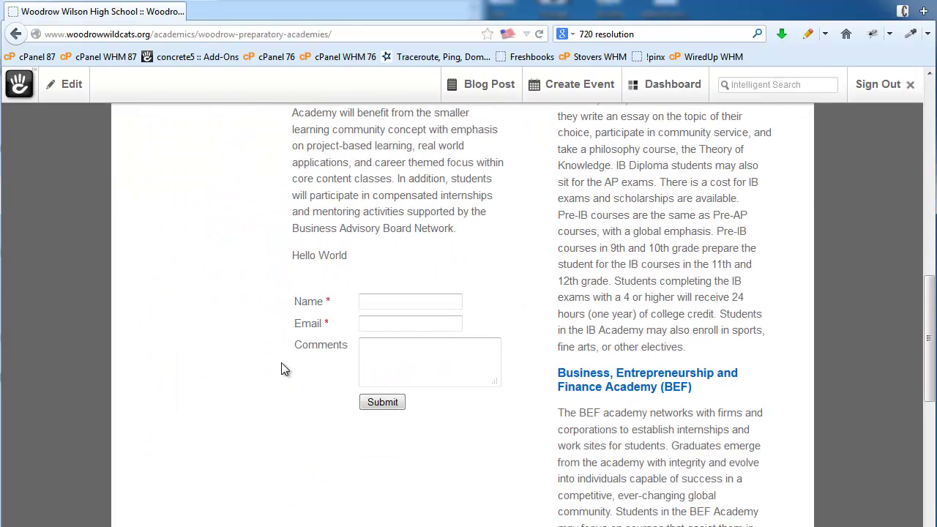
left_click(51, 87)
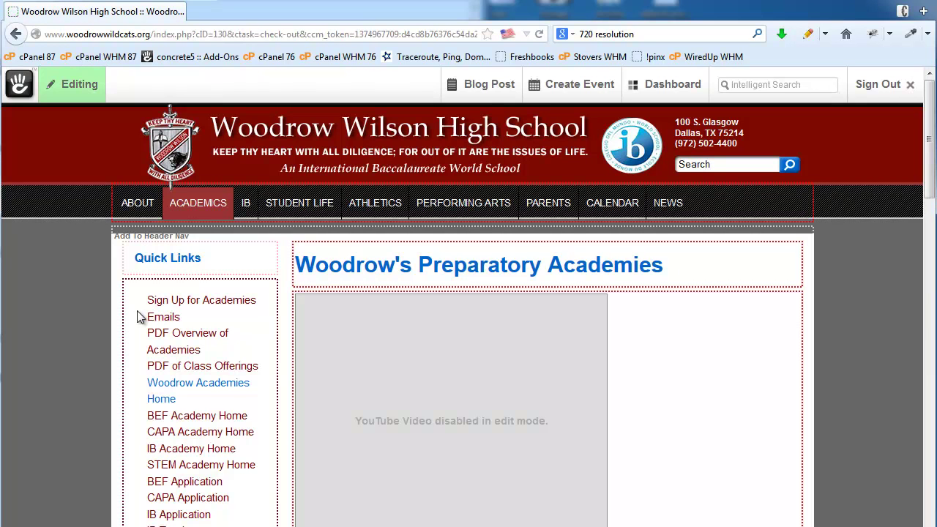
Add a Google Map block below the contact form in column one, located at the school's street address
scroll(805, 346, "down", 10)
scroll(805, 351, "down", 2)
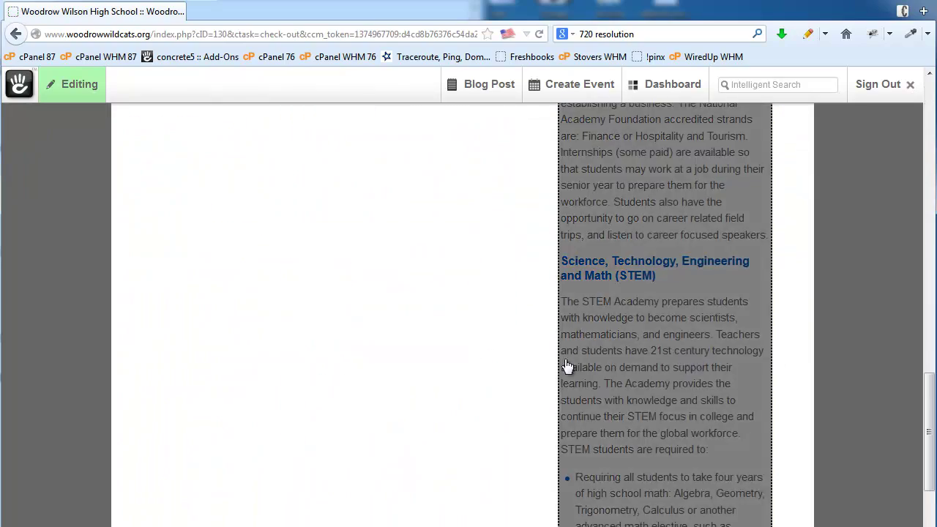
scroll(560, 369, "up", 4)
left_click(384, 401)
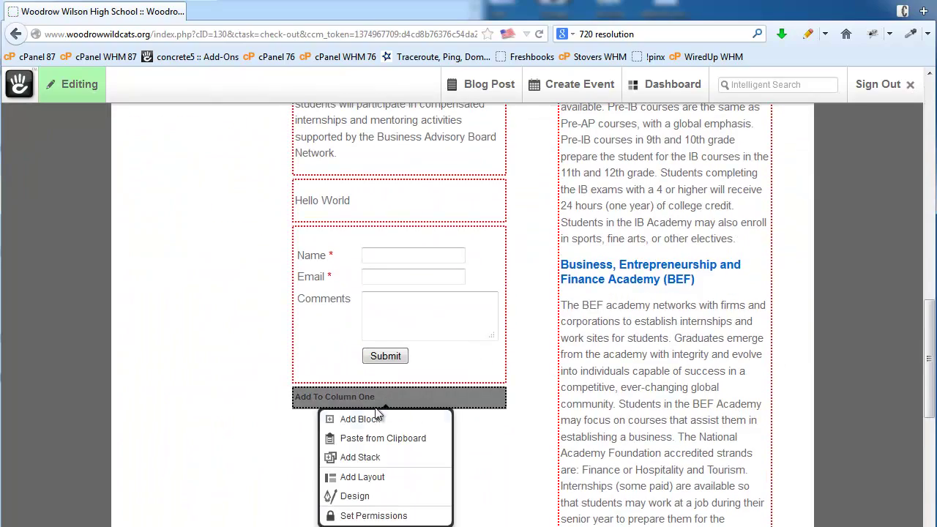
left_click(370, 417)
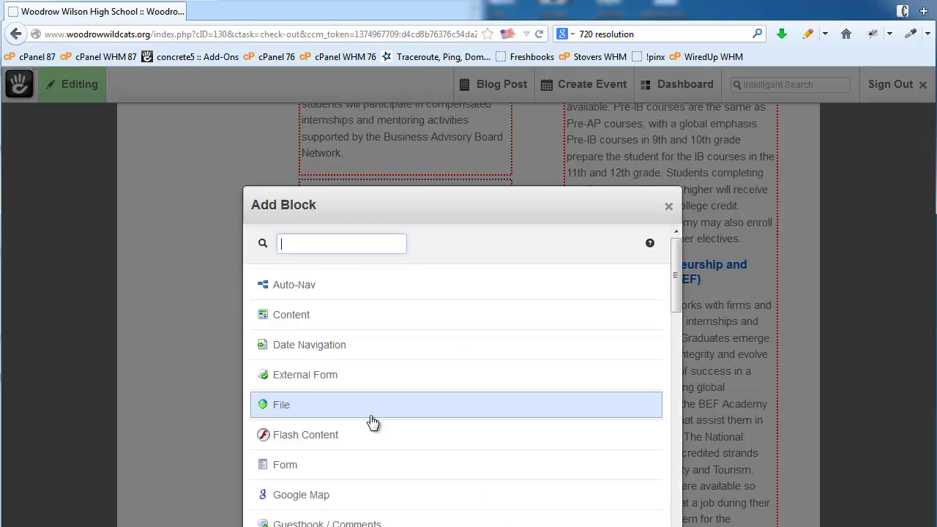
scroll(371, 418, "down", 2)
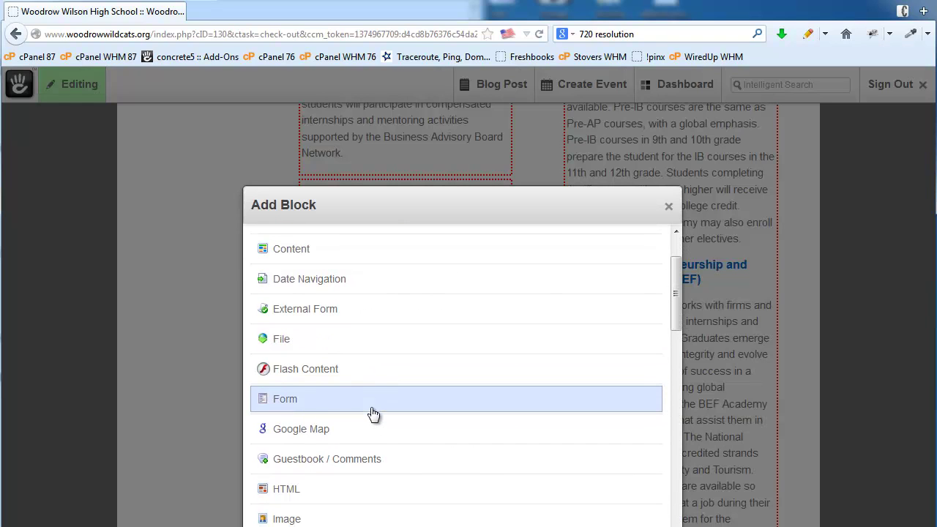
left_click(296, 431)
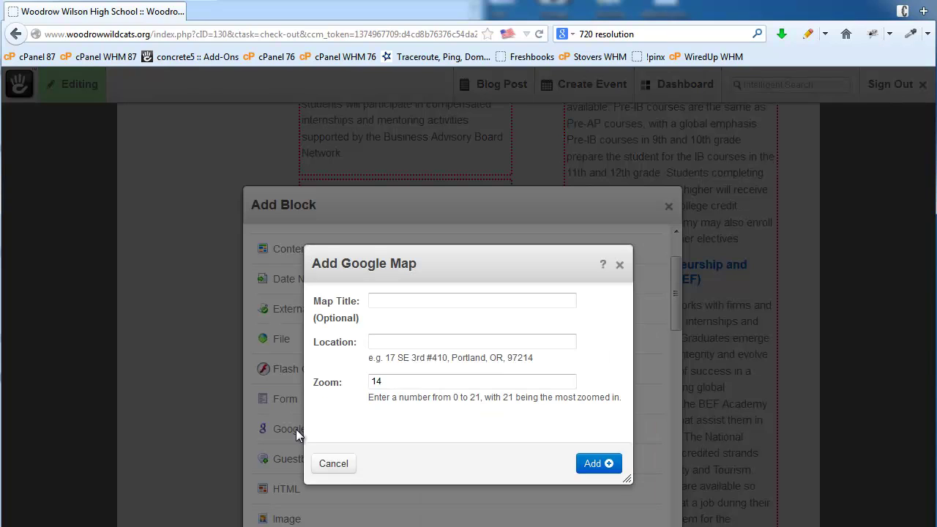
left_click(407, 342)
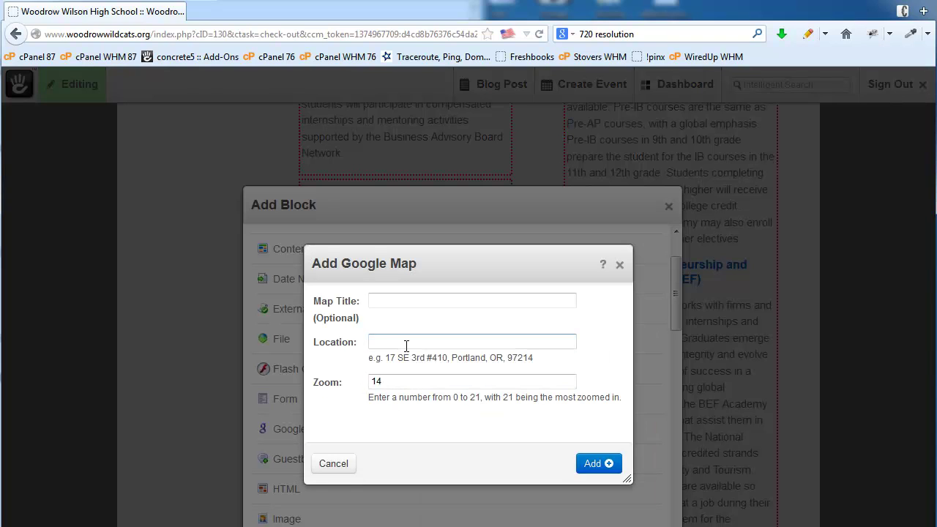
type("5")
key("Down")
key("Return")
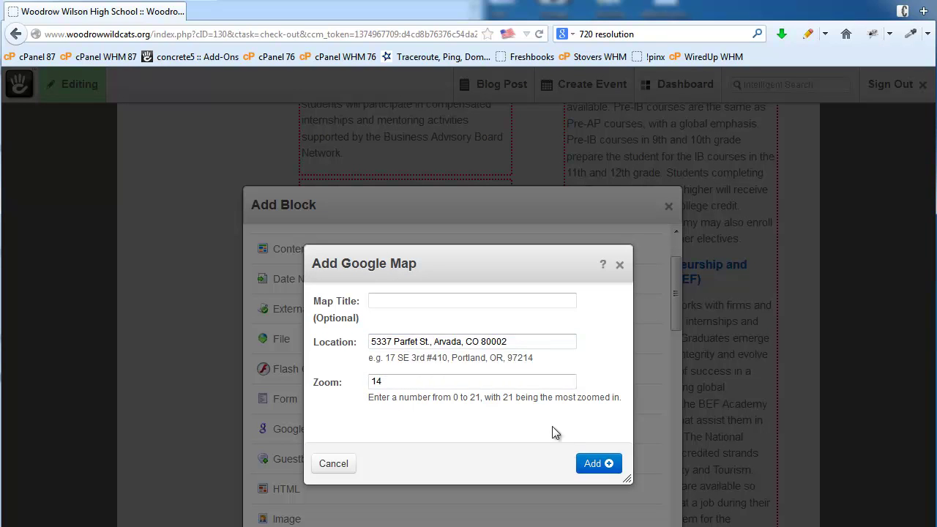
left_click(593, 463)
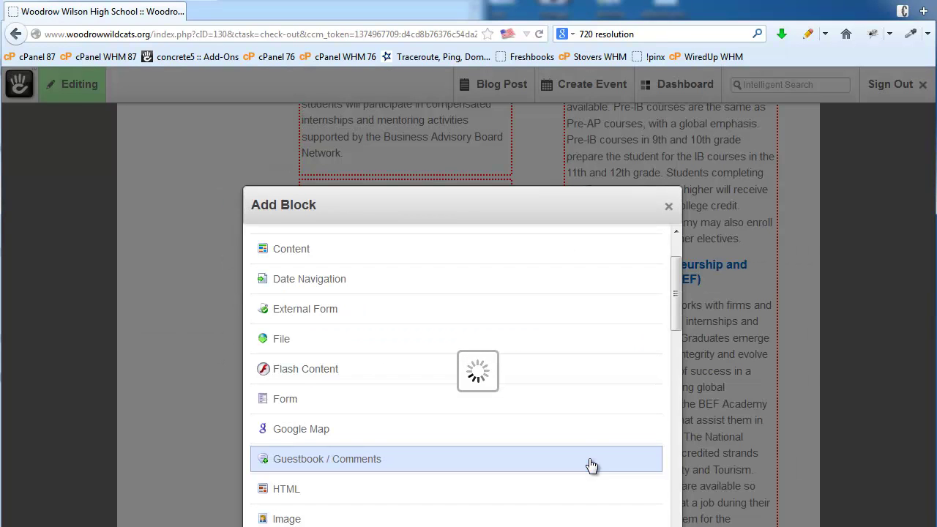
scroll(591, 467, "down", 5)
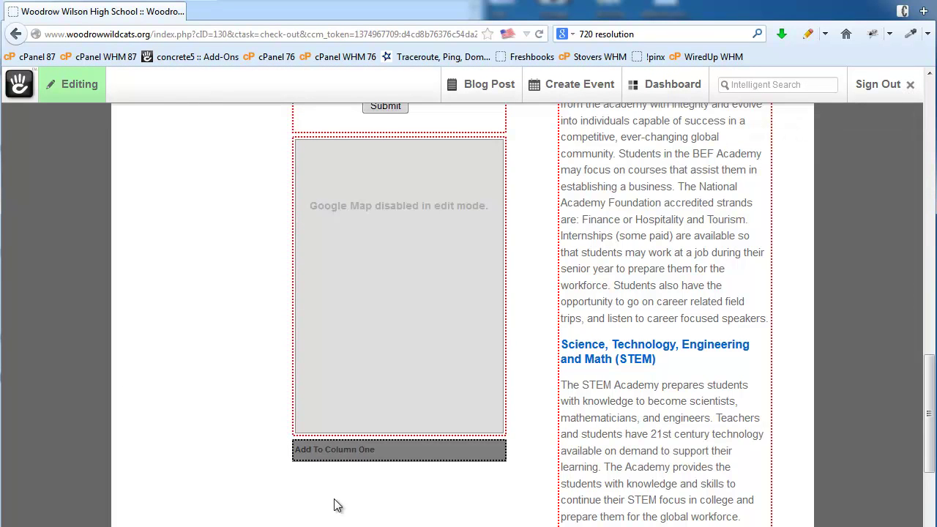
Start a new Page List block below the Google Map in column one
left_click(359, 455)
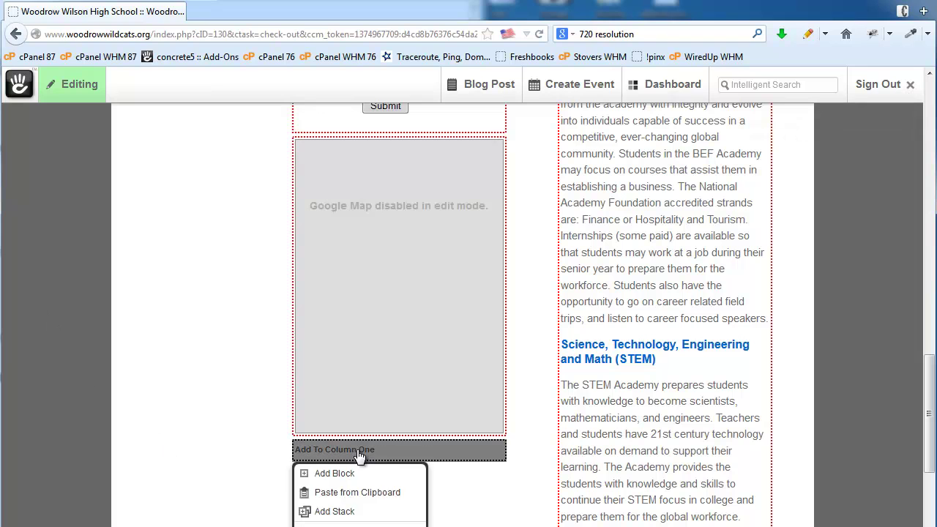
left_click(346, 475)
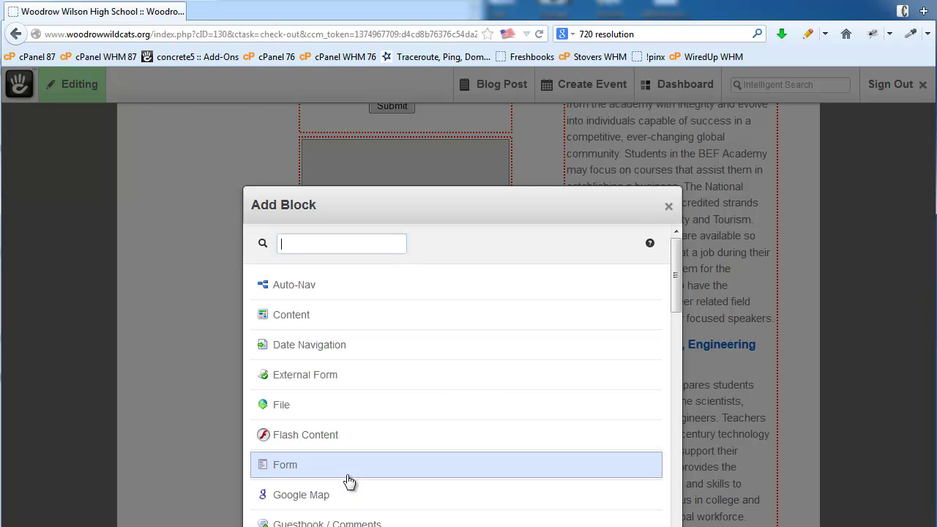
scroll(419, 388, "down", 5)
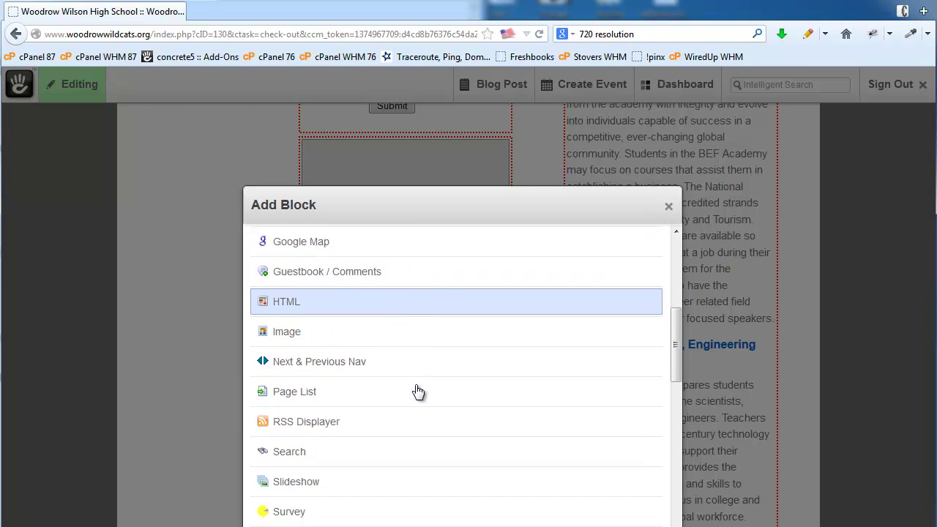
scroll(417, 390, "down", 4)
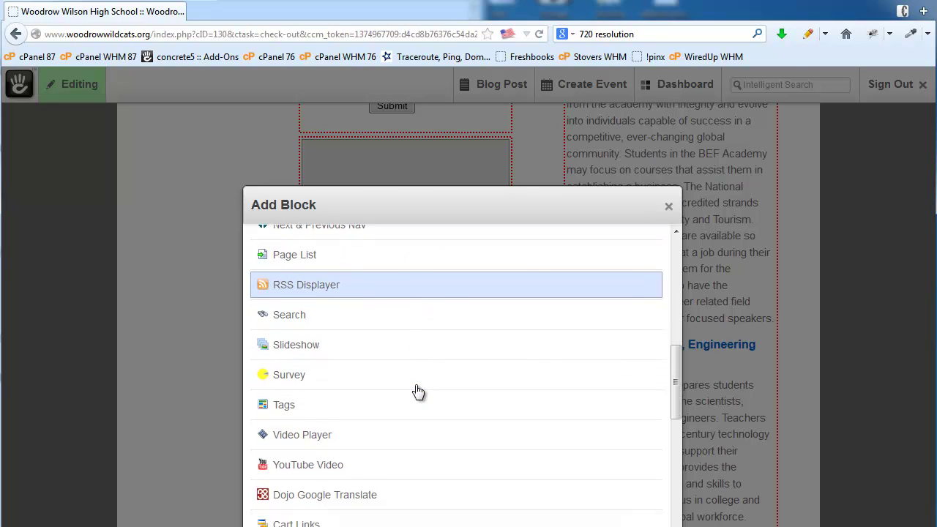
scroll(415, 384, "up", 1)
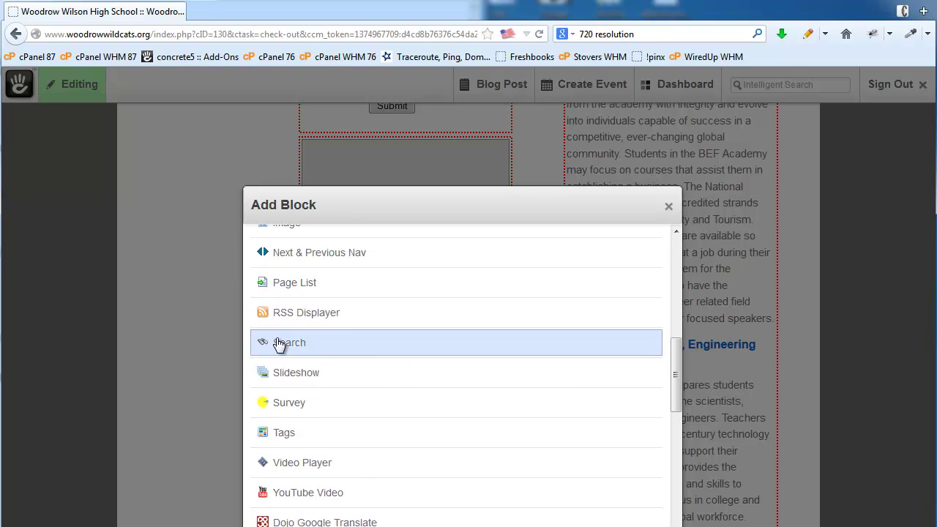
left_click(292, 281)
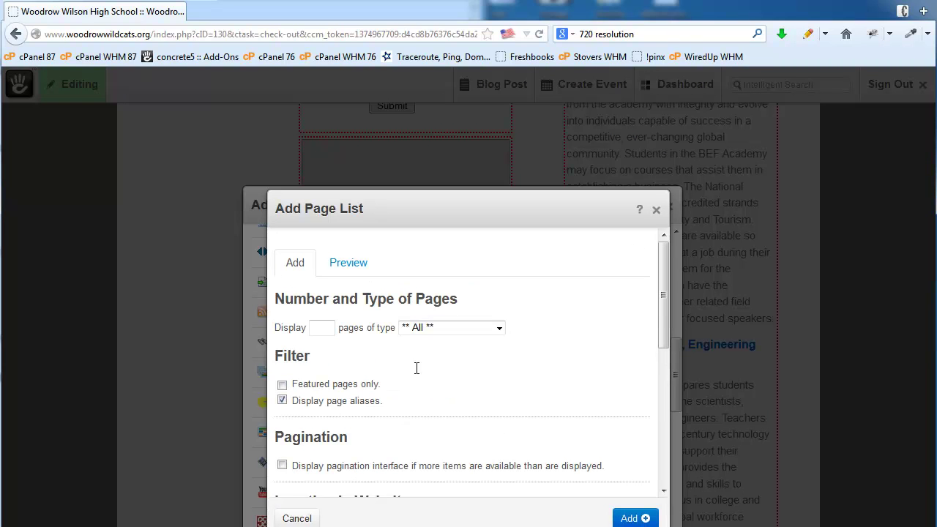
Set the page list to show pages beneath Parents and add it to the page
scroll(531, 437, "down", 3)
scroll(532, 437, "down", 1)
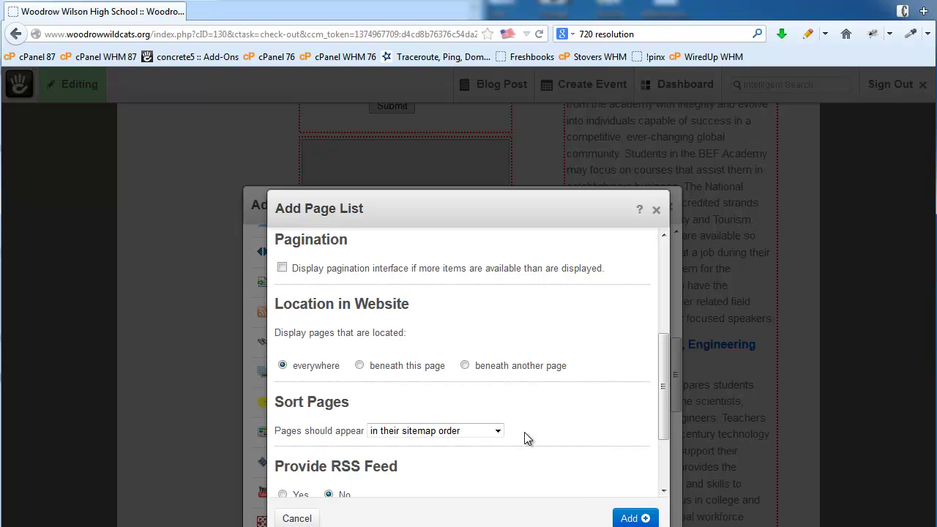
left_click(465, 366)
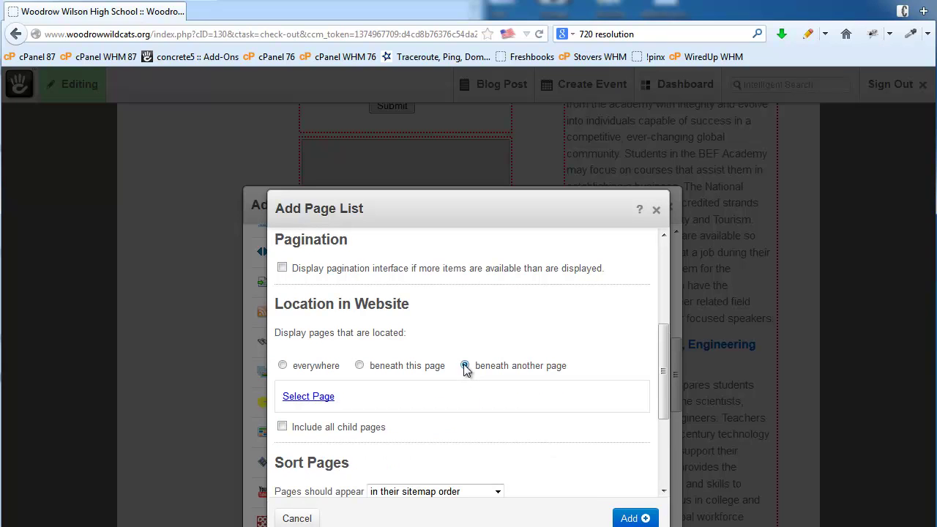
left_click(308, 396)
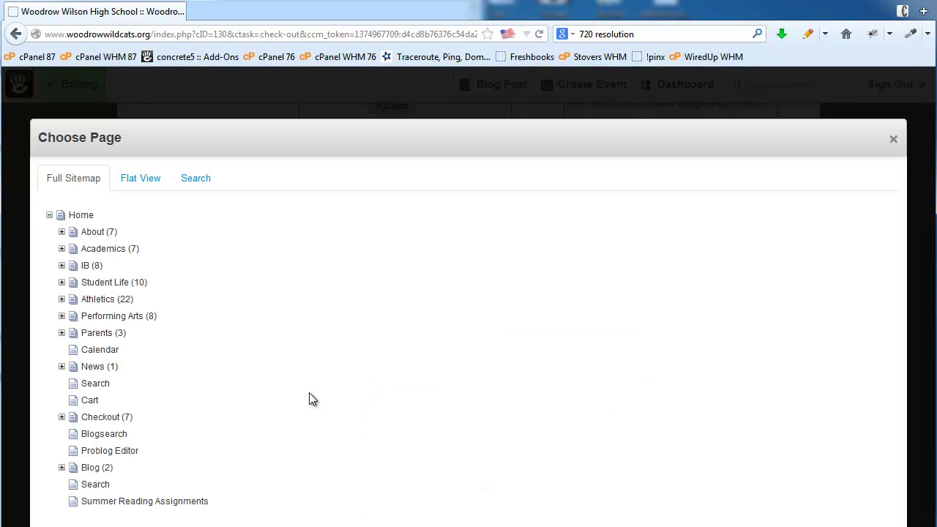
left_click(88, 333)
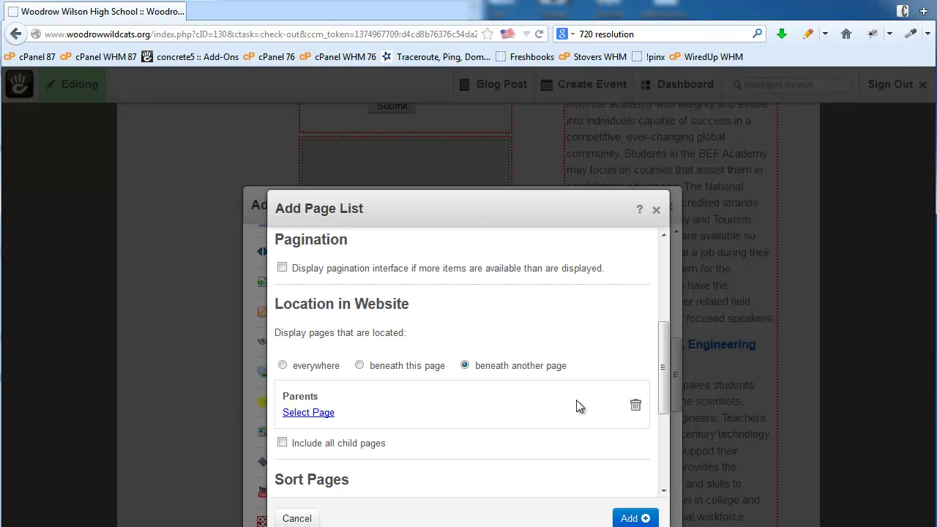
scroll(576, 401, "down", 3)
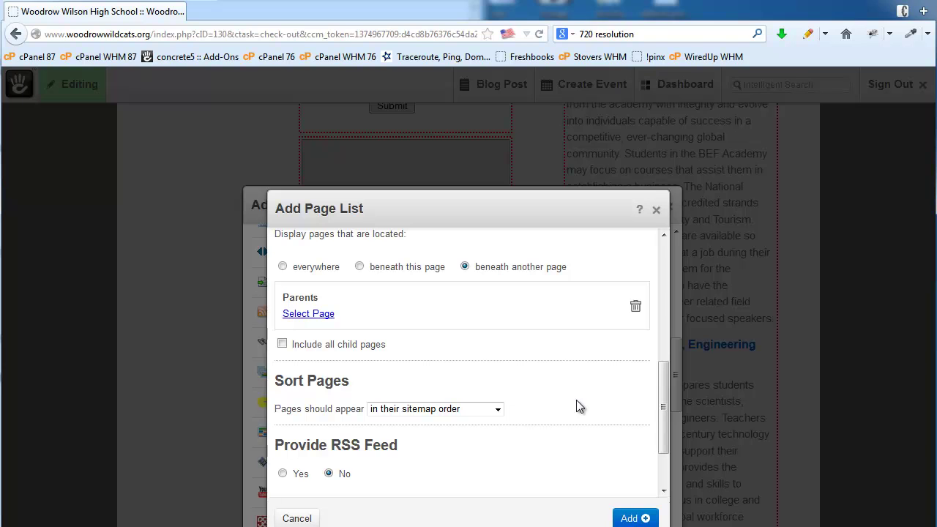
left_click(640, 518)
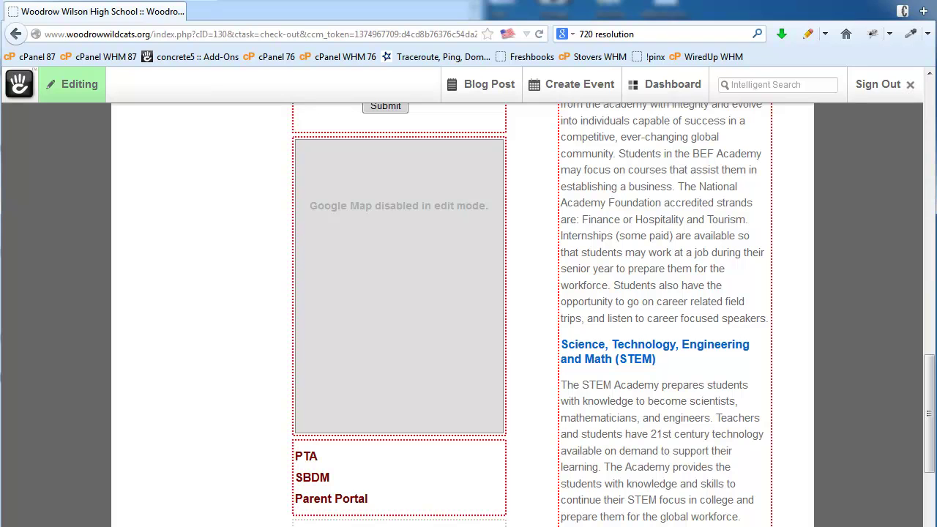
scroll(534, 337, "down", 3)
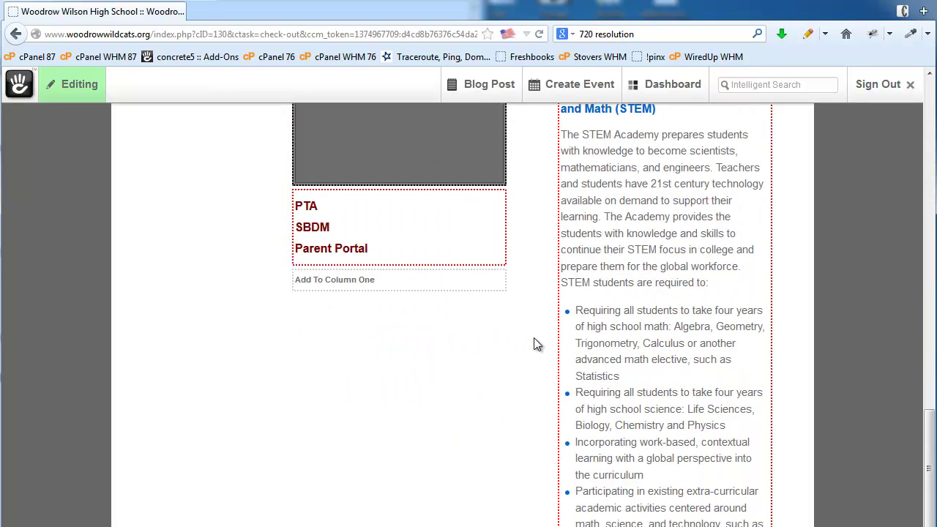
Begin a YouTube Video block in column one and open a new Firefox window
left_click(360, 285)
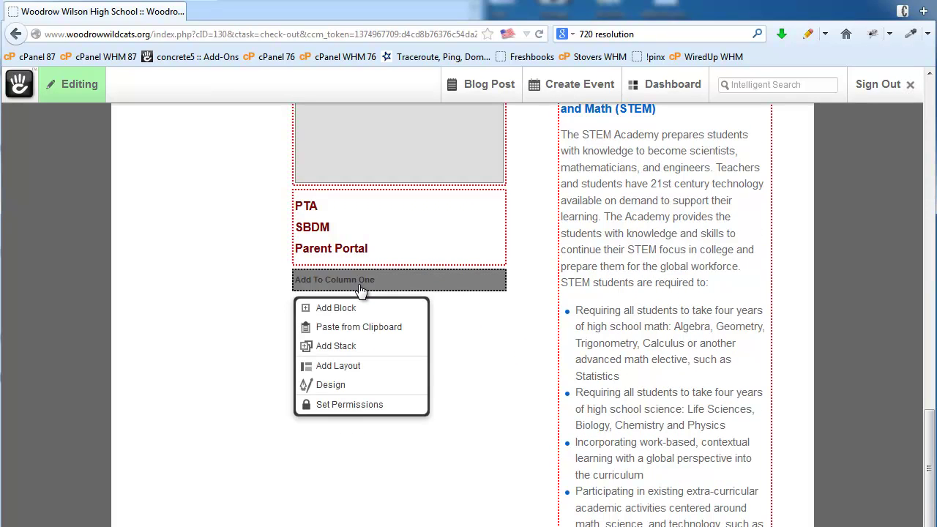
left_click(348, 311)
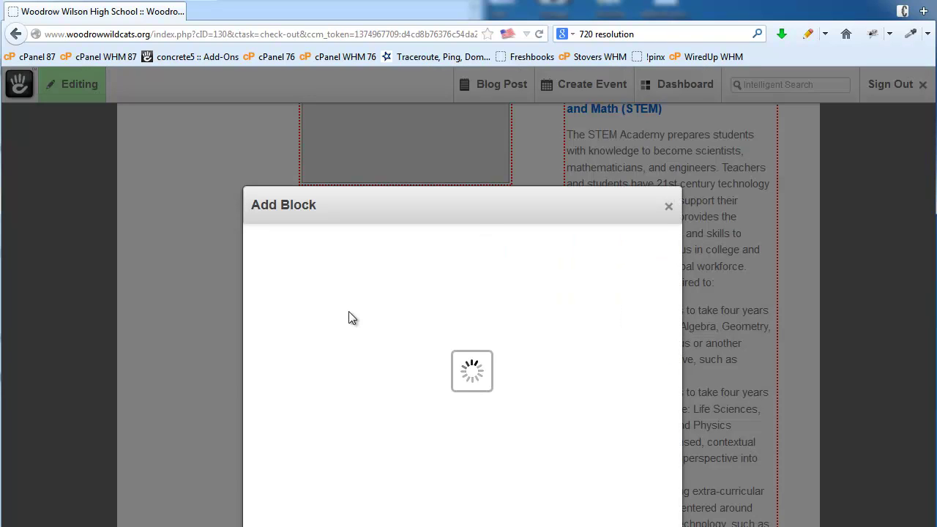
scroll(348, 311, "down", 5)
scroll(349, 315, "down", 3)
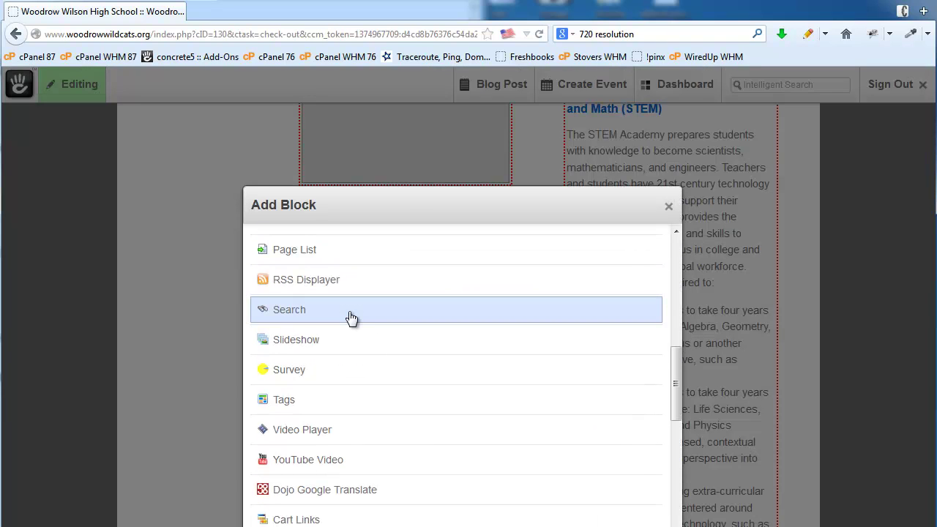
left_click(293, 461)
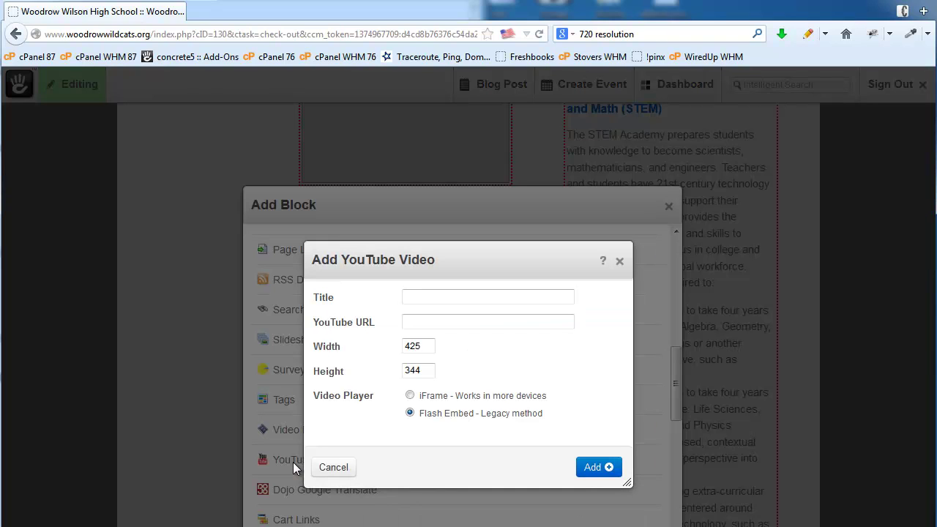
left_click(436, 324)
left_click(15, 1)
left_click(43, 28)
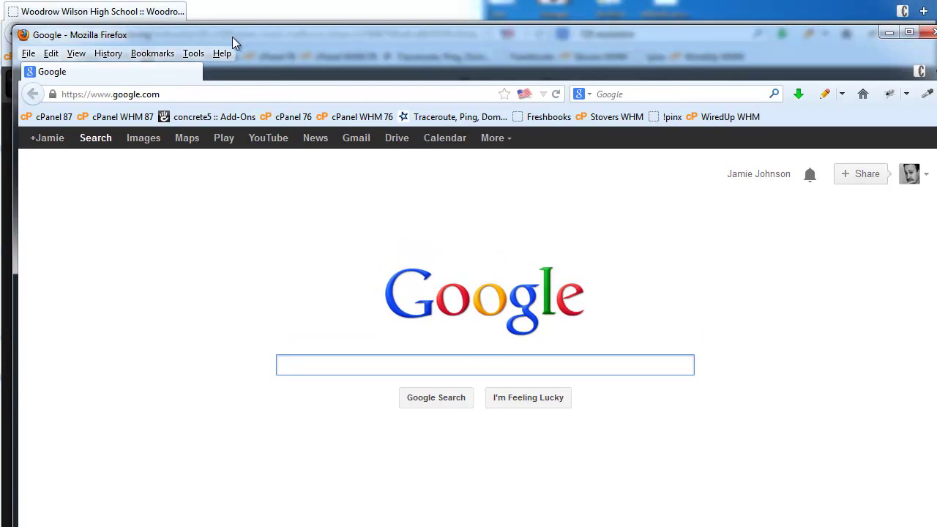
On youtube.com, open the Google Offers: Little Slugger video, copy its URL, and close the window
left_click(161, 94)
left_click(161, 94)
type("youtube.com/")
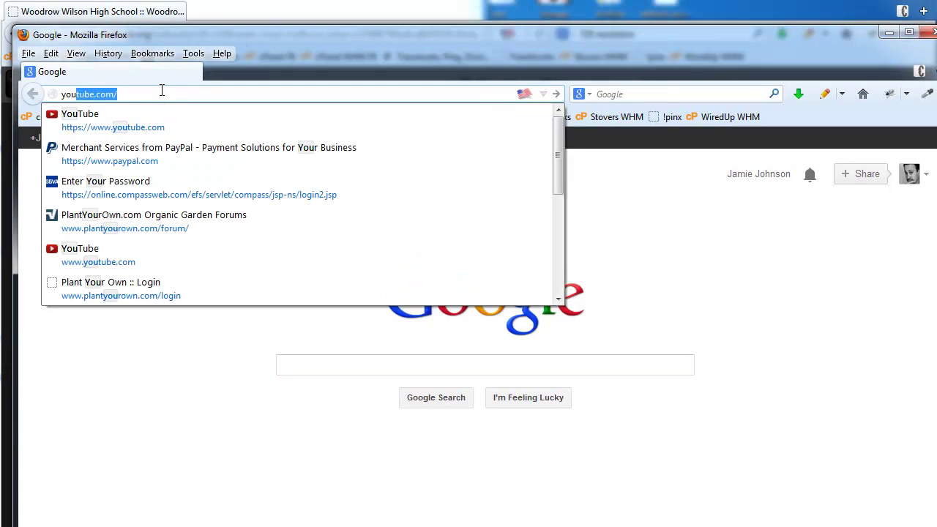
key("Return")
key("alt+Tab")
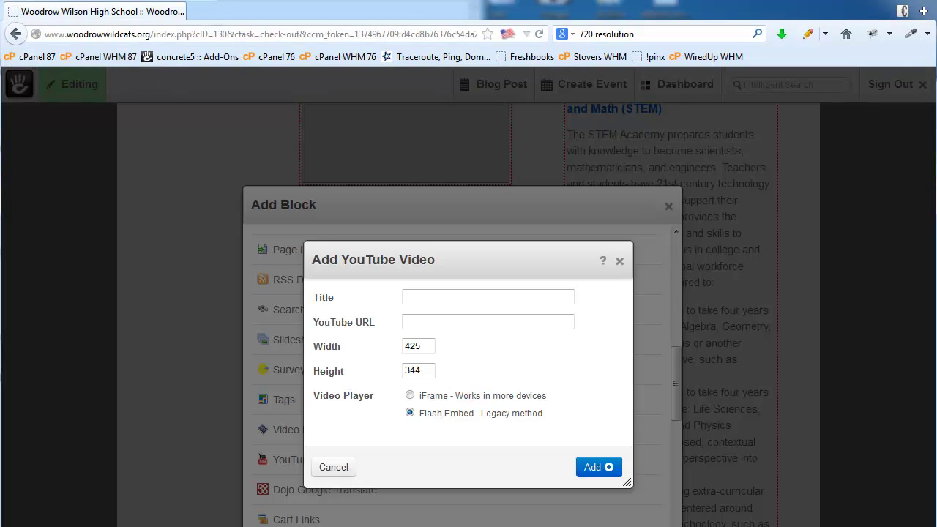
key("alt+Tab")
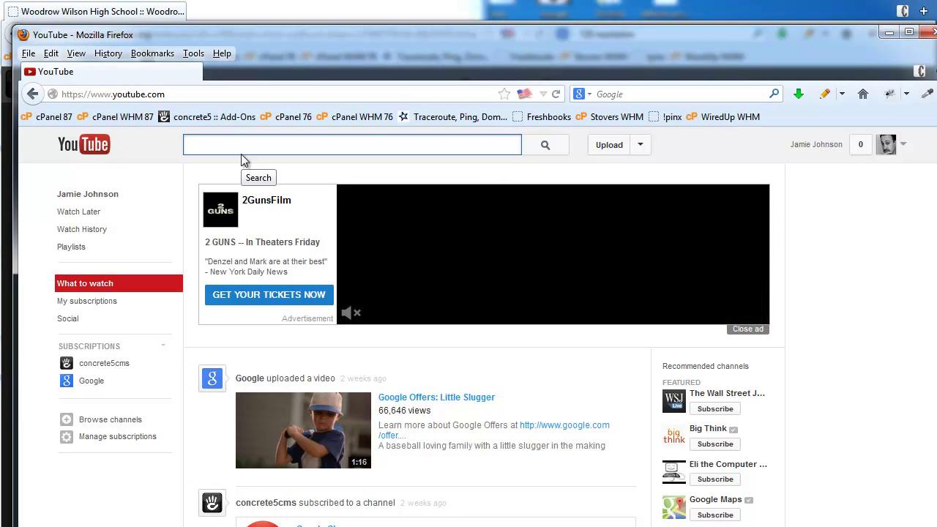
left_click(438, 399)
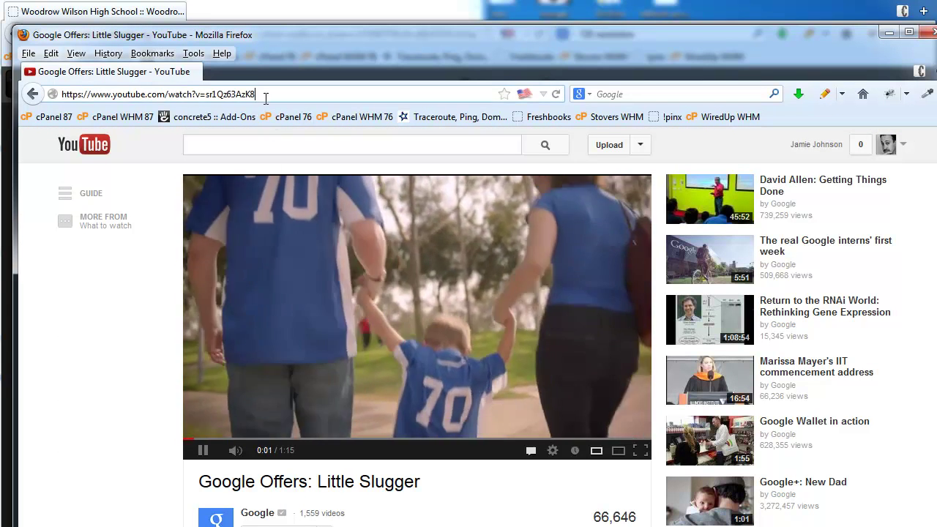
left_click(265, 95)
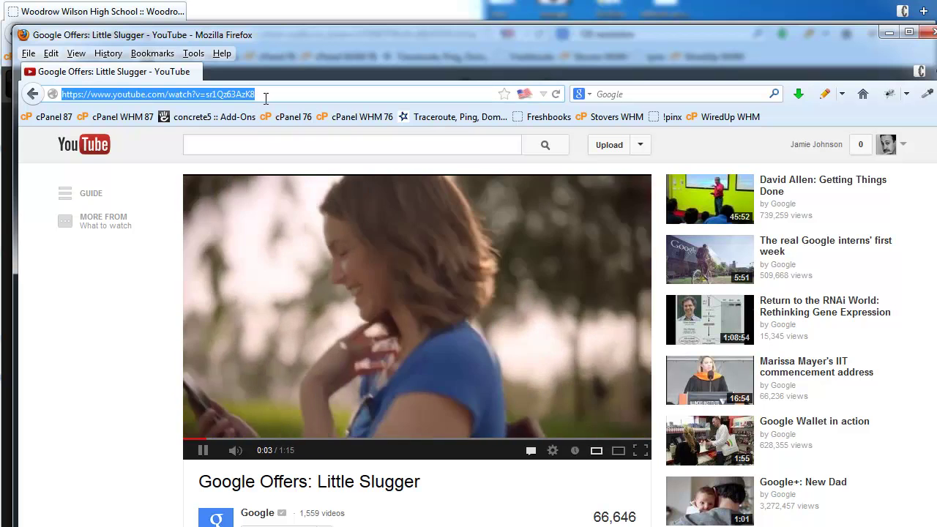
left_click(929, 36)
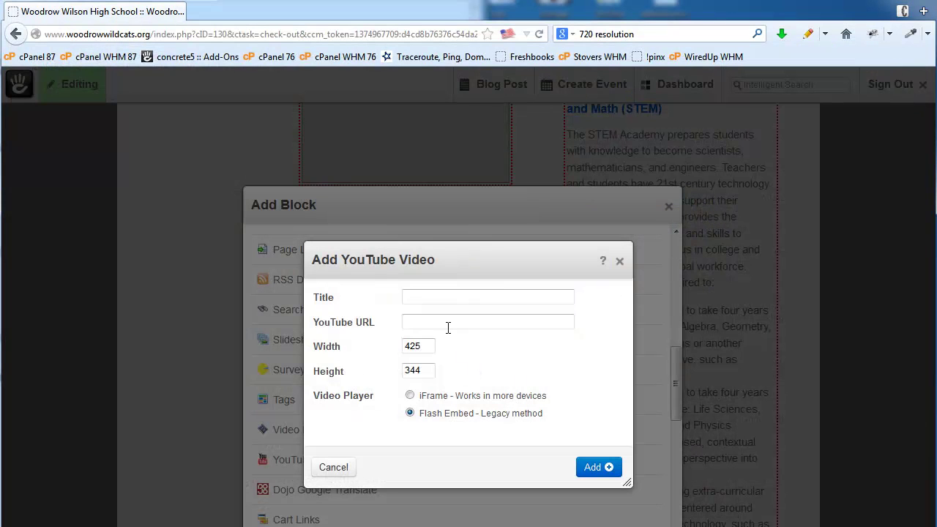
Paste the Little Slugger video URL into the YouTube block and add it to column one
left_click(421, 324)
key("ctrl+v")
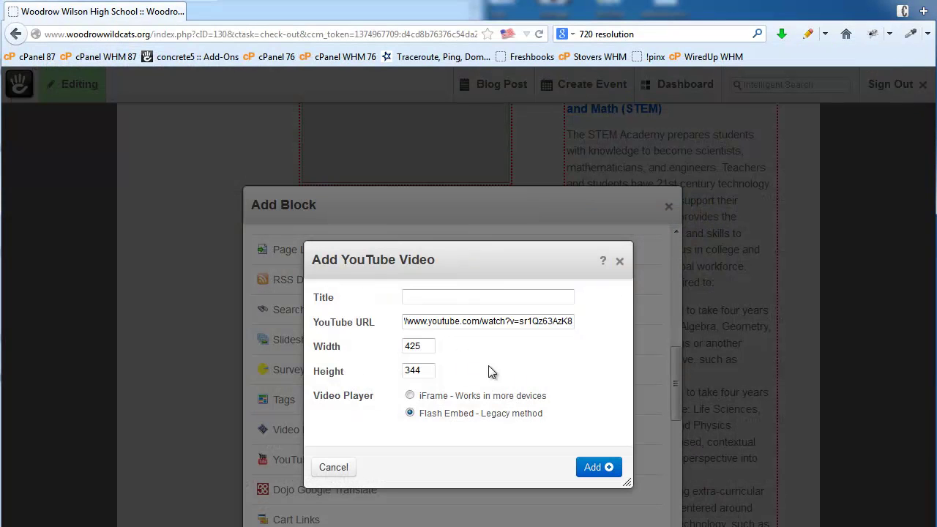
left_click(421, 349)
left_click(590, 467)
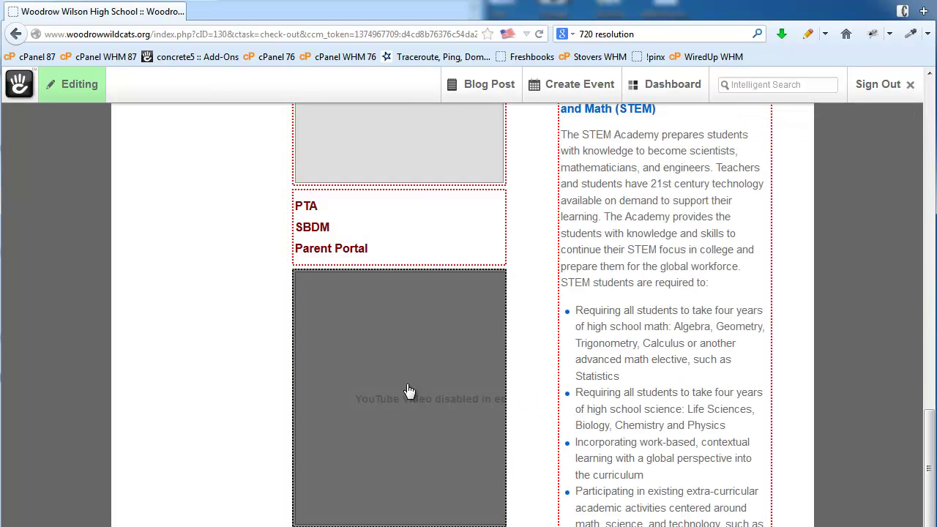
Resize the YouTube video block to width 200 and height 150
left_click(380, 424)
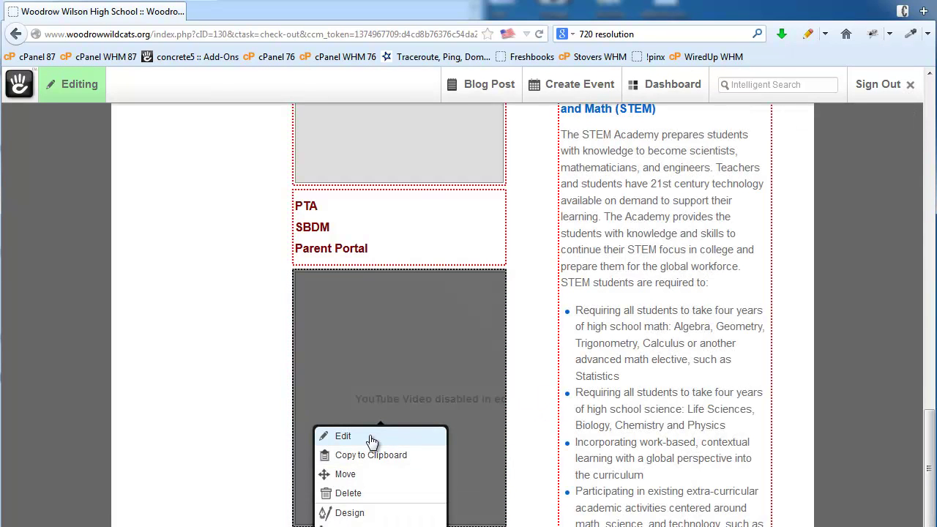
left_click(369, 435)
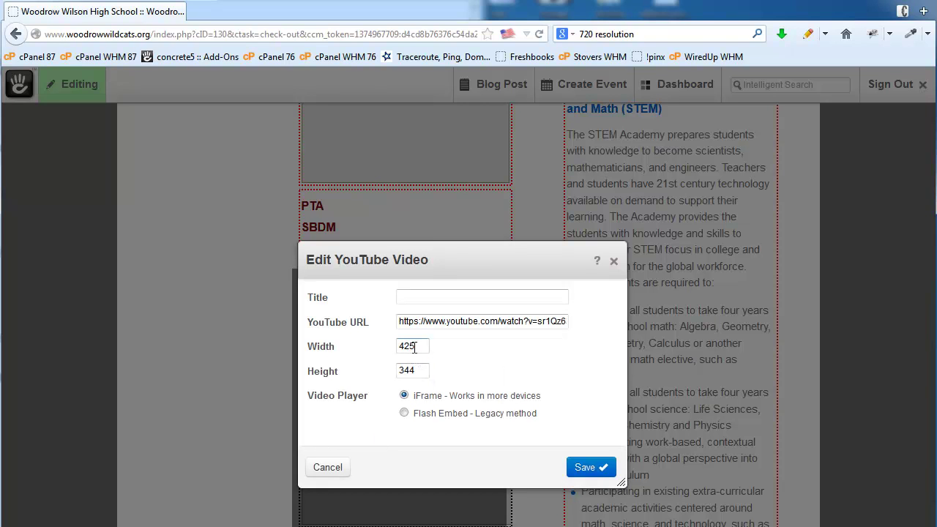
left_click_drag(414, 348, 385, 347)
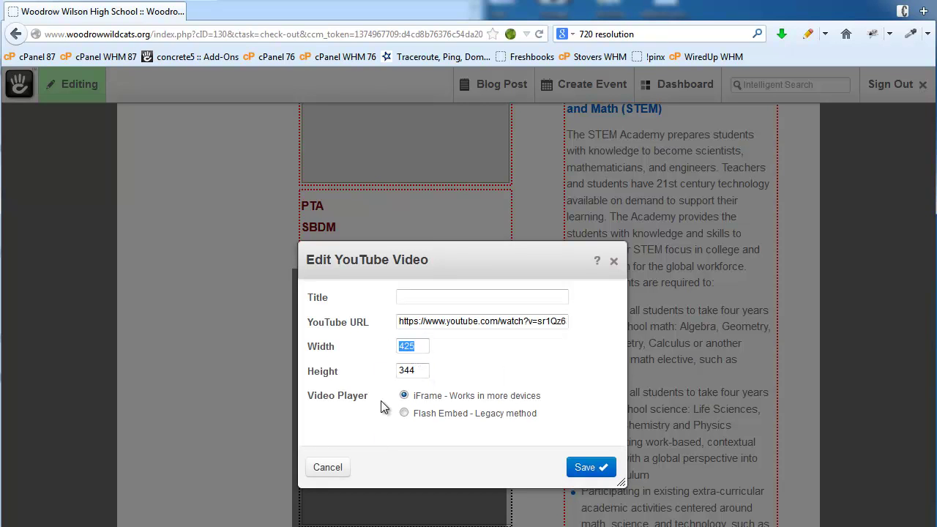
type("200")
left_click_drag(421, 370, 339, 370)
type("150")
left_click(585, 468)
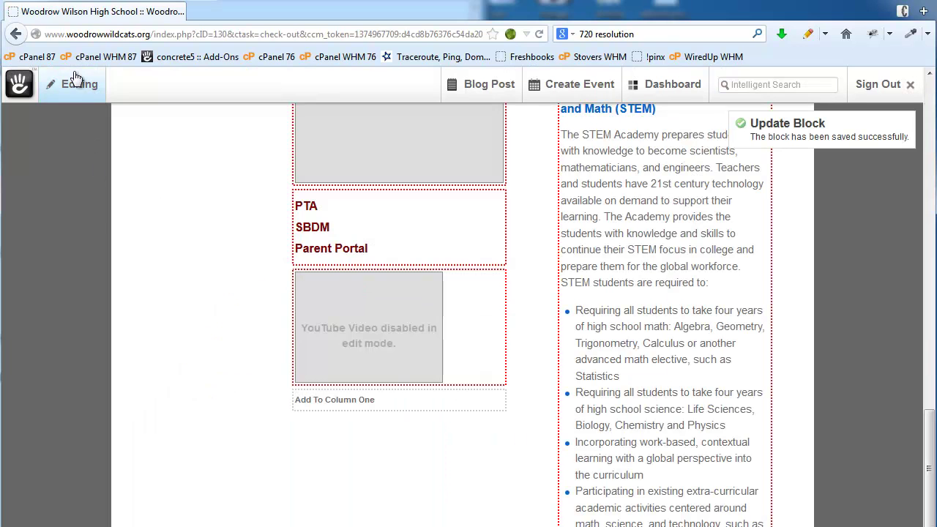
left_click(78, 85)
Publish the page changes and play the embedded YouTube video on the live page
left_click(385, 169)
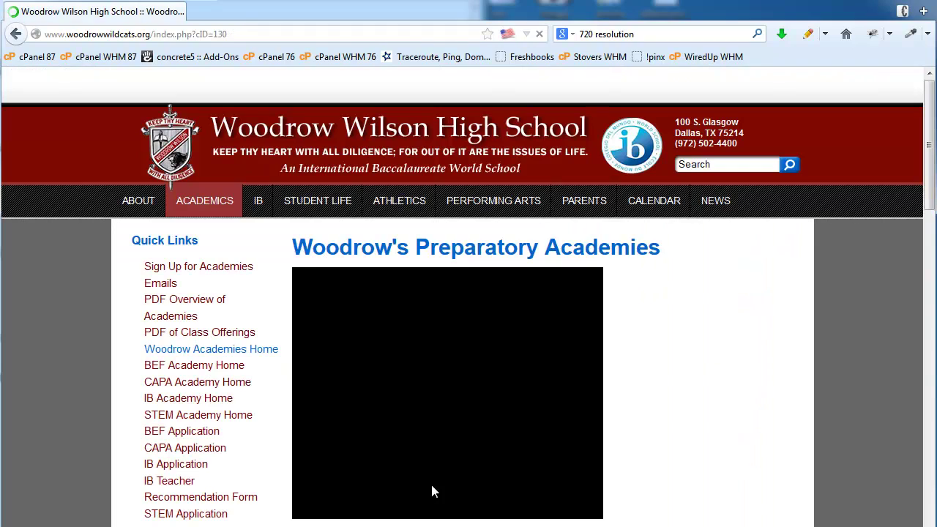
scroll(641, 369, "down", 6)
scroll(641, 366, "down", 10)
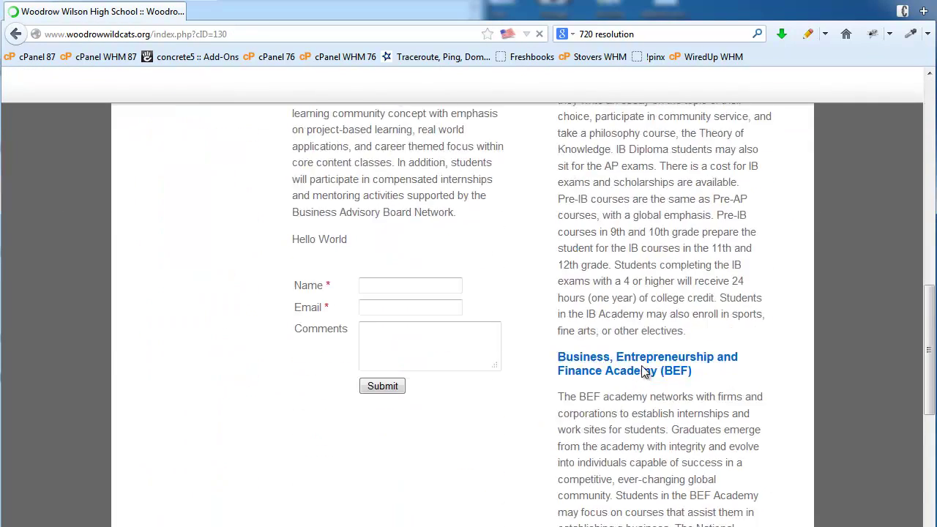
scroll(569, 362, "up", 1)
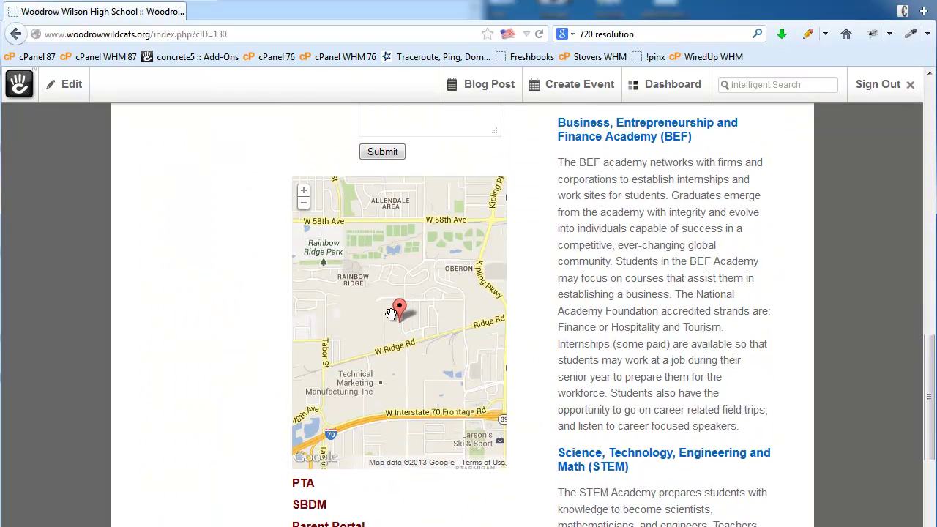
scroll(486, 330, "up", 1)
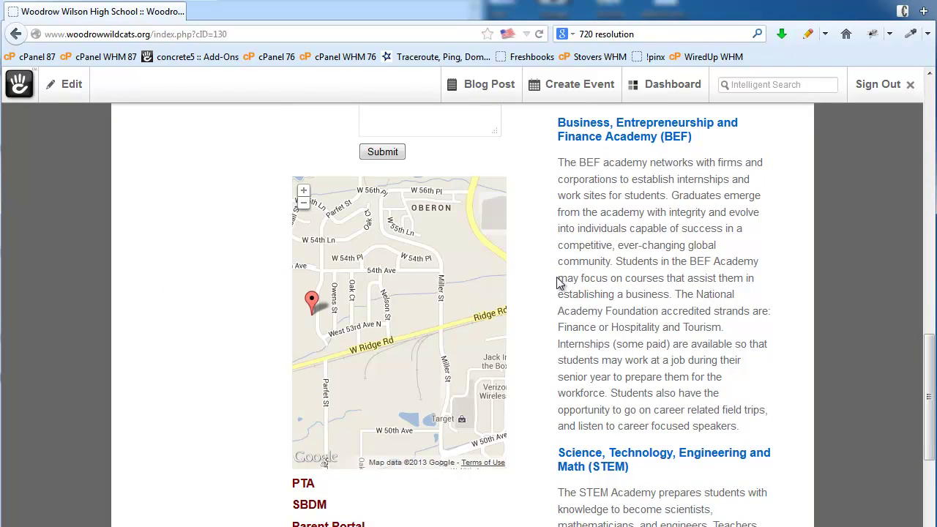
scroll(529, 289, "up", 4)
scroll(528, 288, "down", 3)
scroll(528, 295, "down", 2)
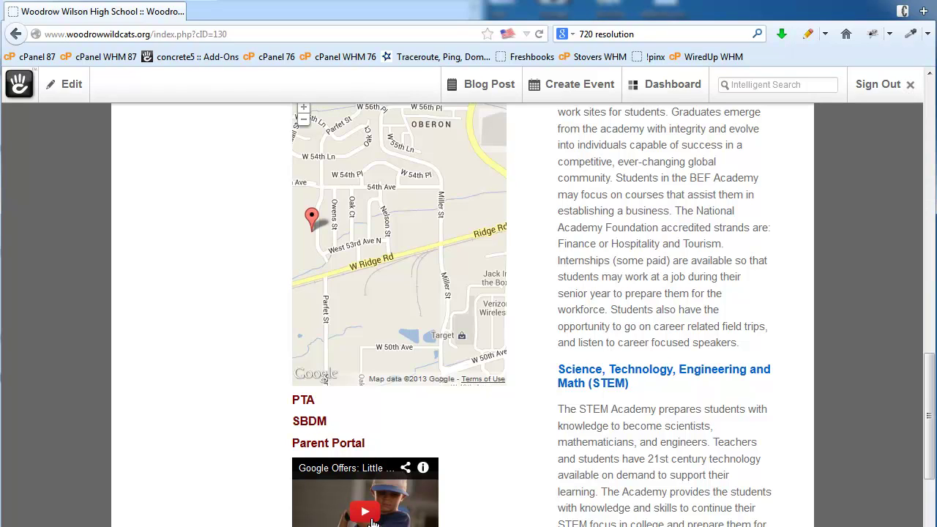
left_click(366, 512)
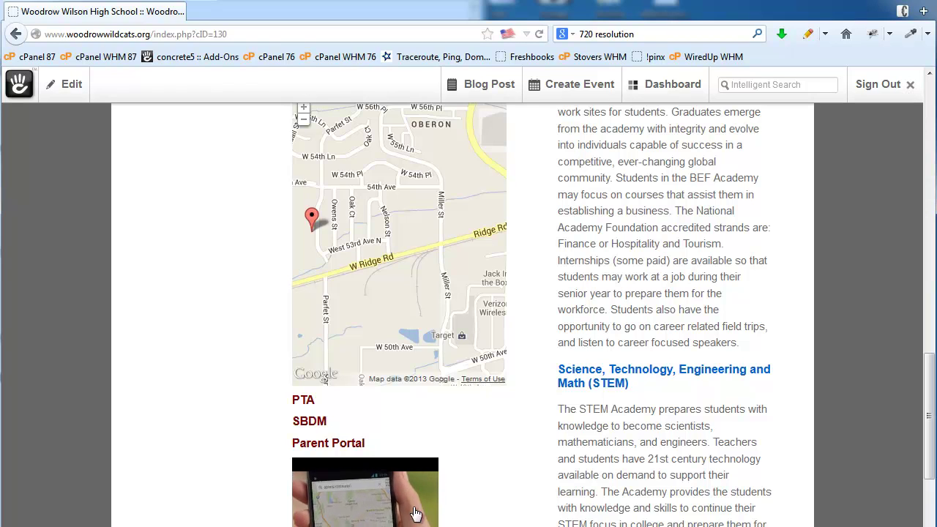
mouse_move(414, 514)
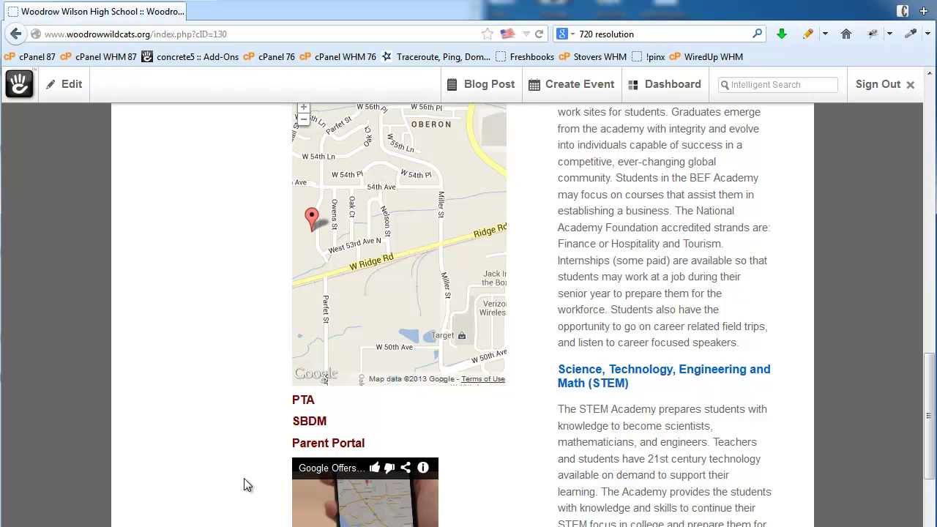
Put the academies page back into edit mode
scroll(245, 468, "down", 4)
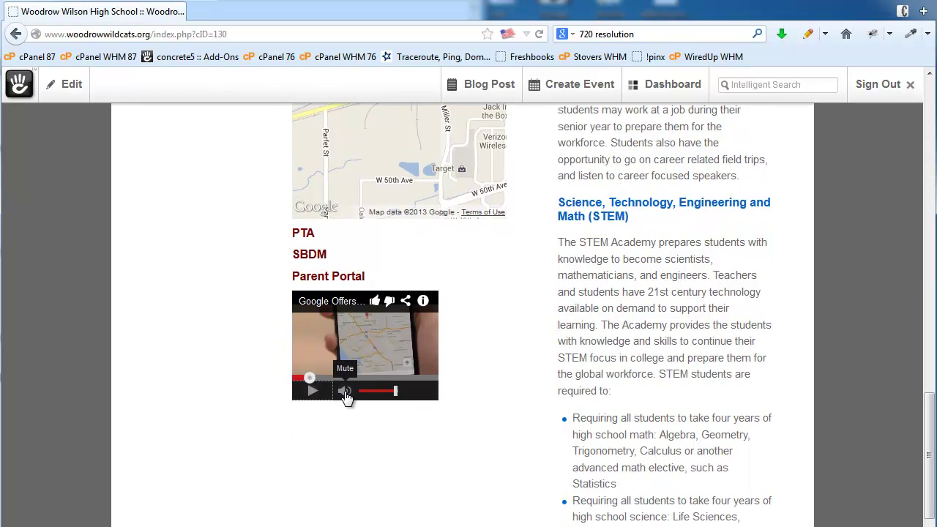
left_click(58, 88)
left_click(73, 129)
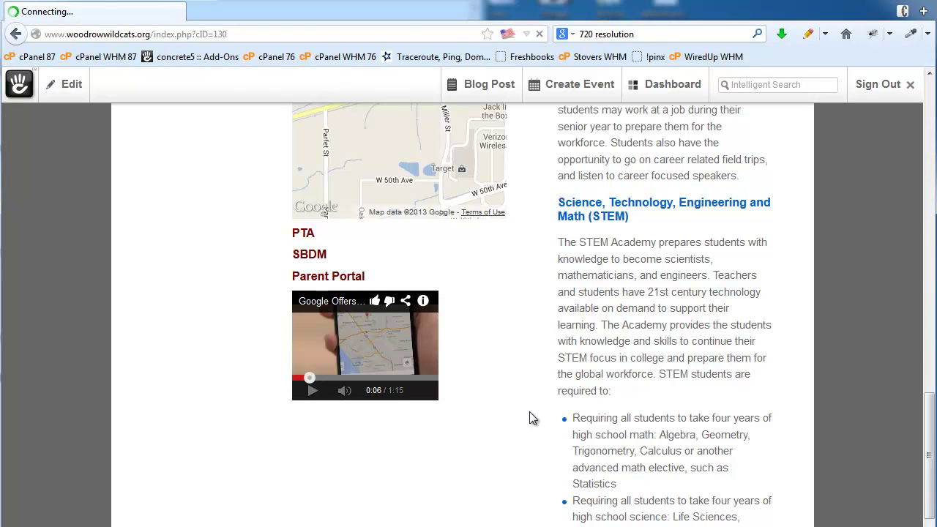
Drag the Hello World block from above the contact form to just above the Google Map
scroll(529, 418, "down", 15)
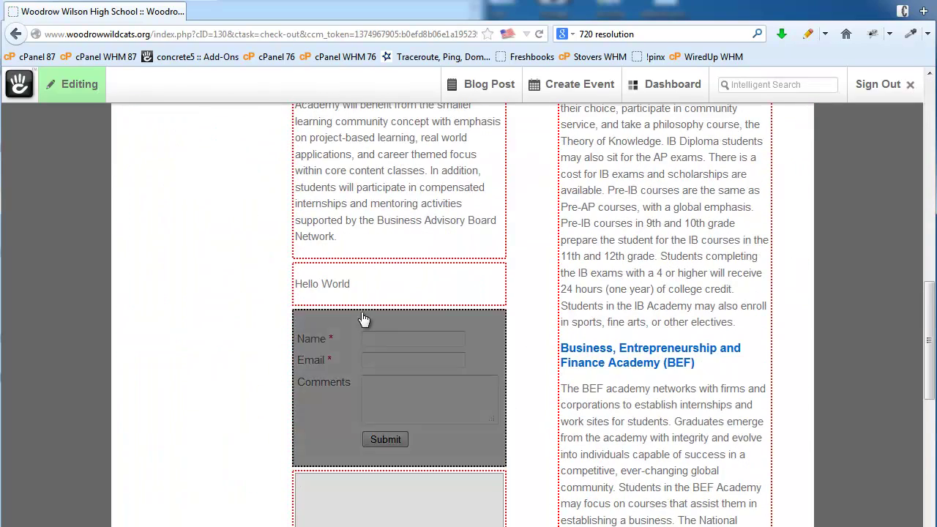
left_click(375, 292)
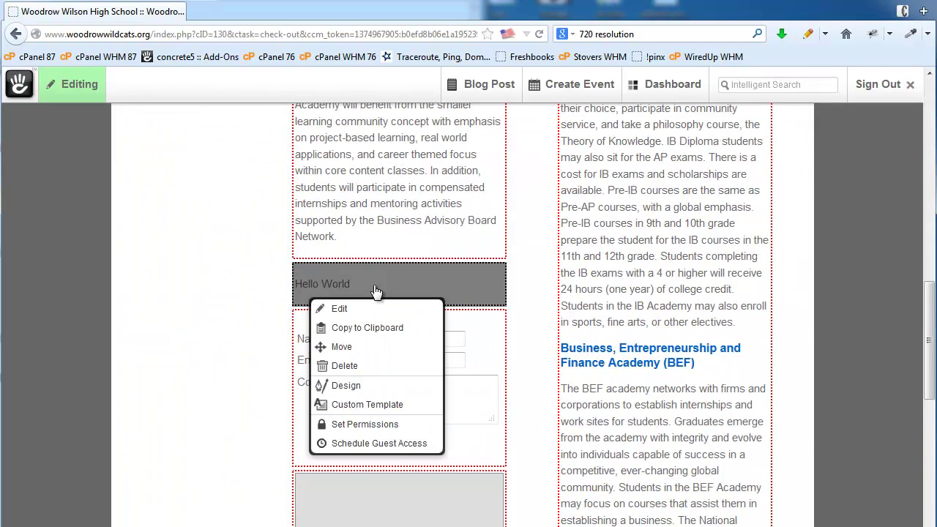
left_click(363, 354)
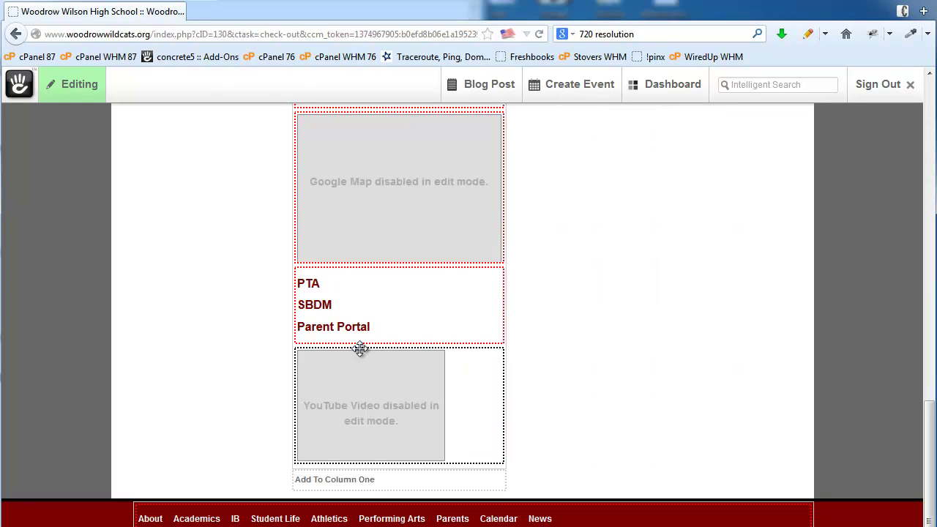
scroll(573, 356, "up", 5)
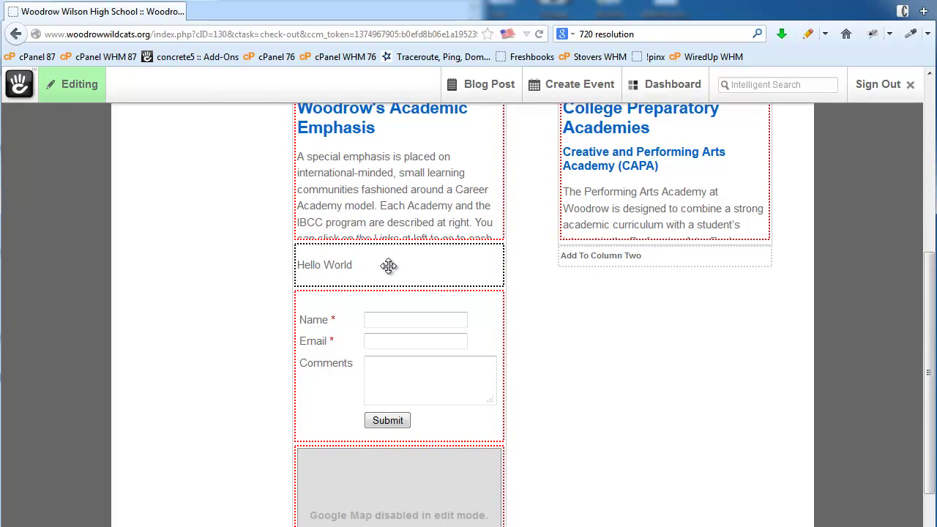
left_click_drag(388, 265, 395, 410)
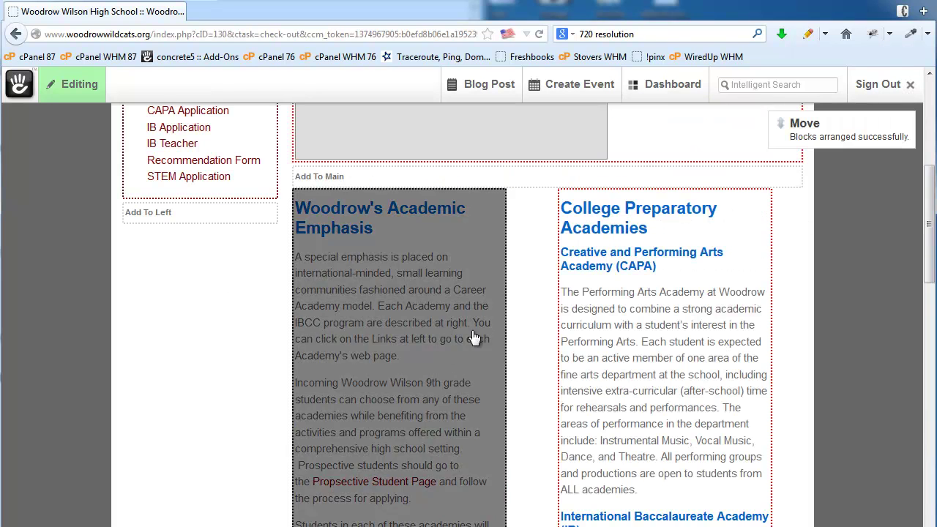
scroll(477, 339, "down", 7)
scroll(476, 366, "down", 3)
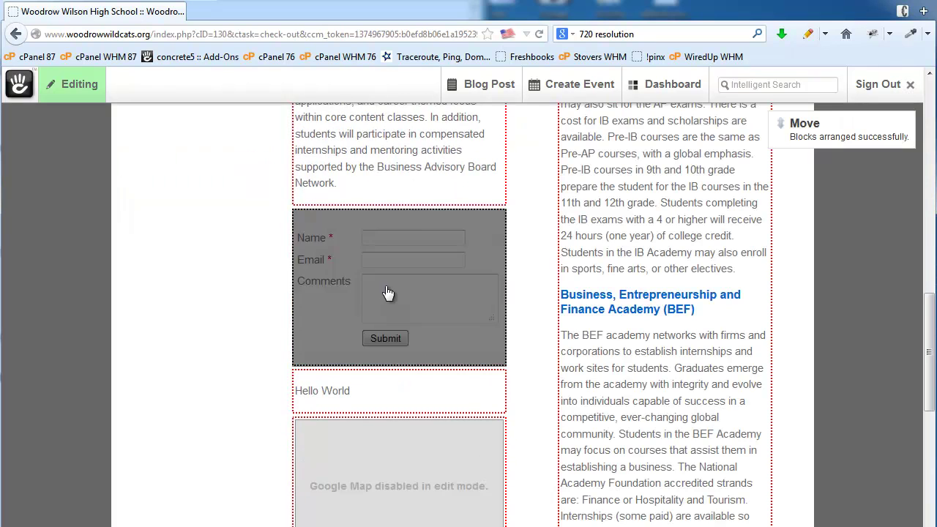
Delete the contact form, Hello World and Google Map blocks from column one
left_click(346, 271)
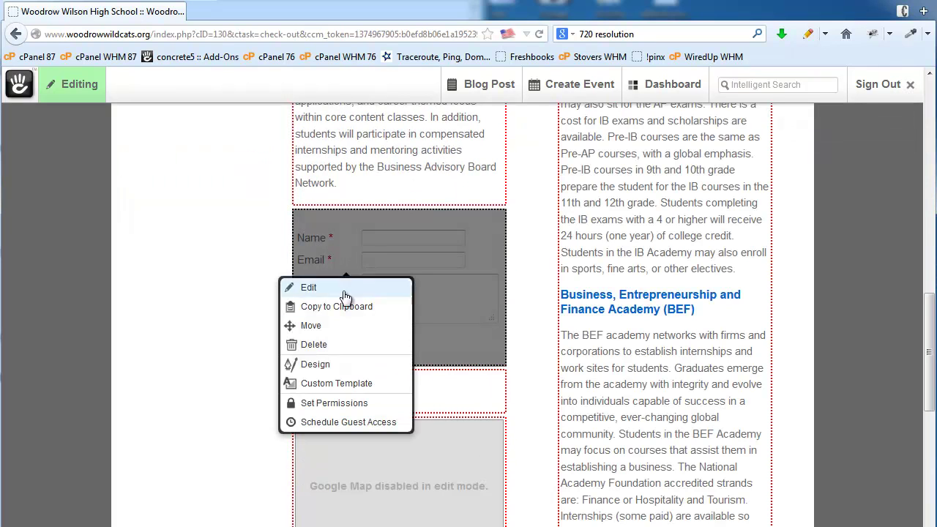
left_click(334, 345)
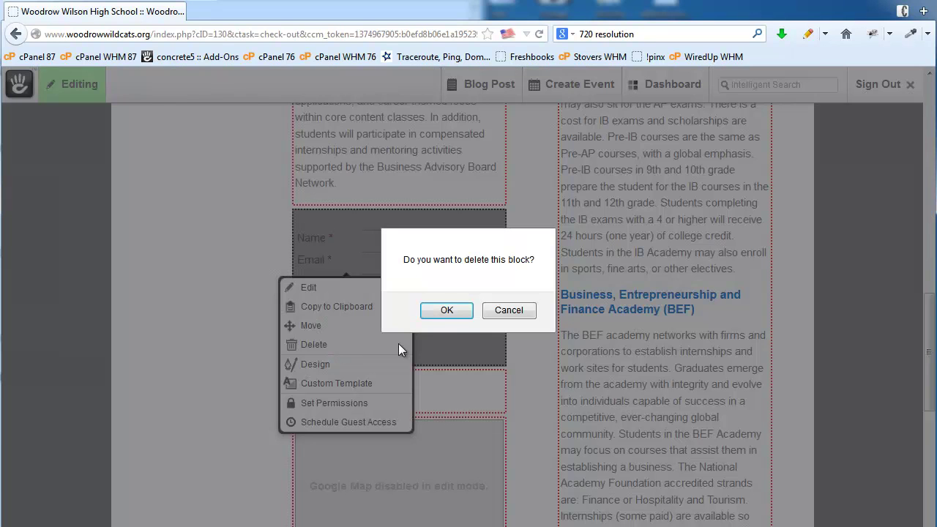
left_click(443, 310)
left_click(371, 233)
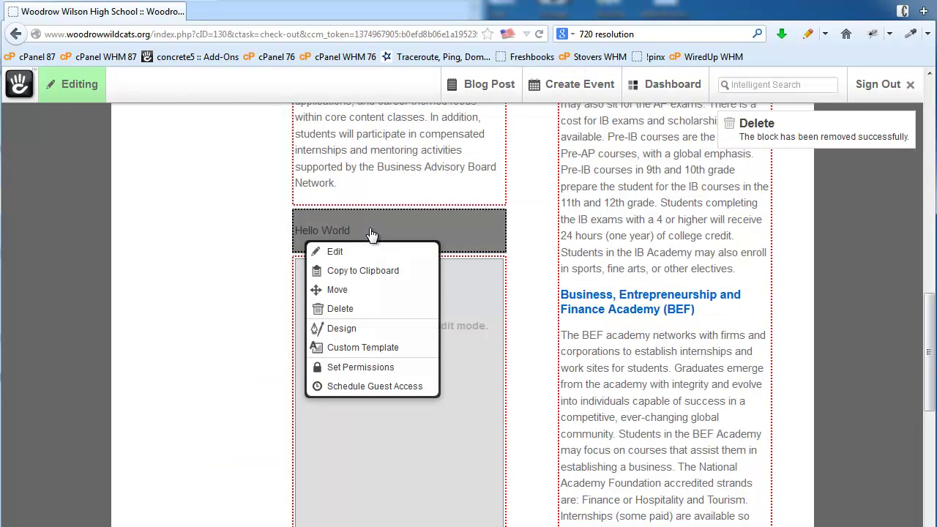
left_click(355, 309)
left_click(445, 314)
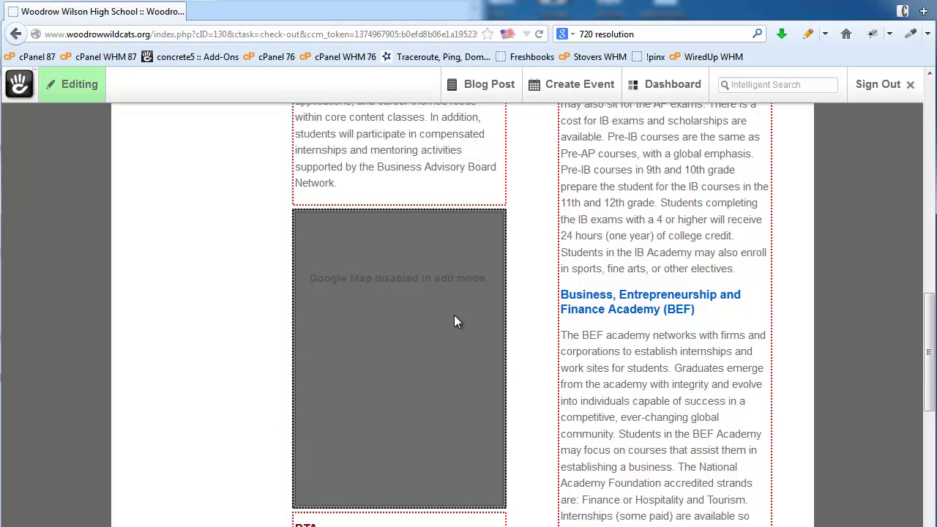
left_click(424, 357)
left_click(403, 430)
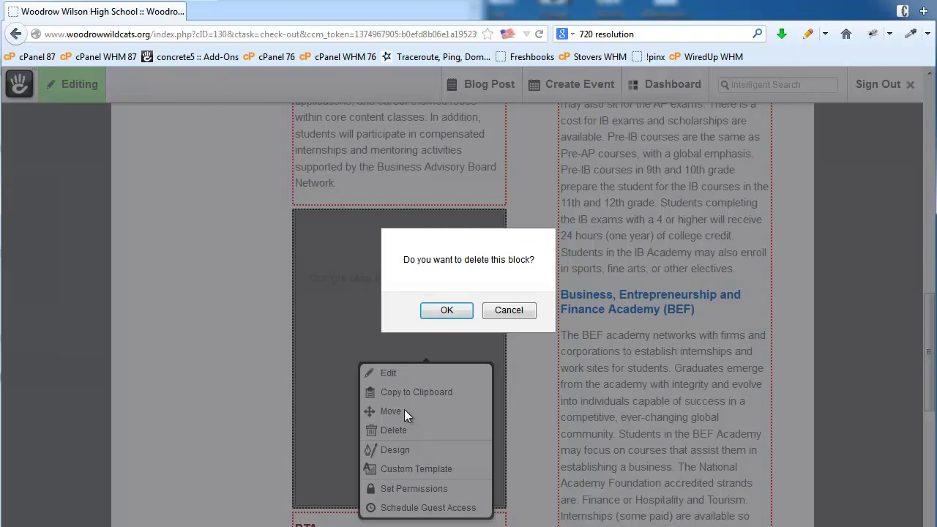
left_click(439, 313)
Delete the PTA links page list and the YouTube video blocks as well
left_click(373, 272)
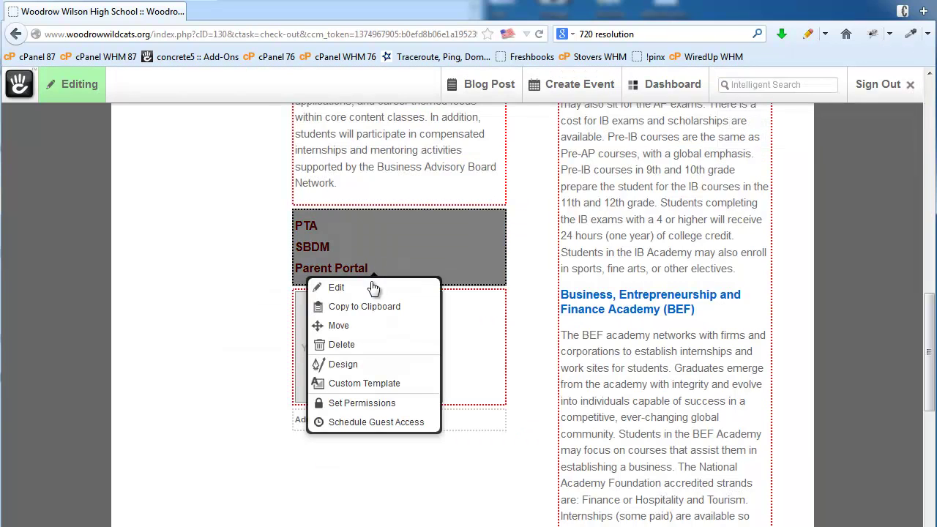
left_click(344, 344)
left_click(444, 312)
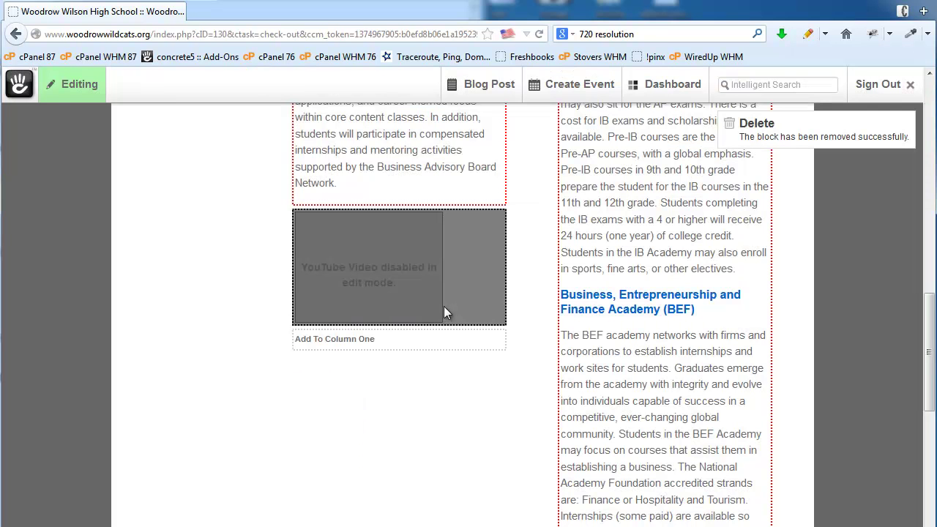
left_click(472, 279)
left_click(450, 355)
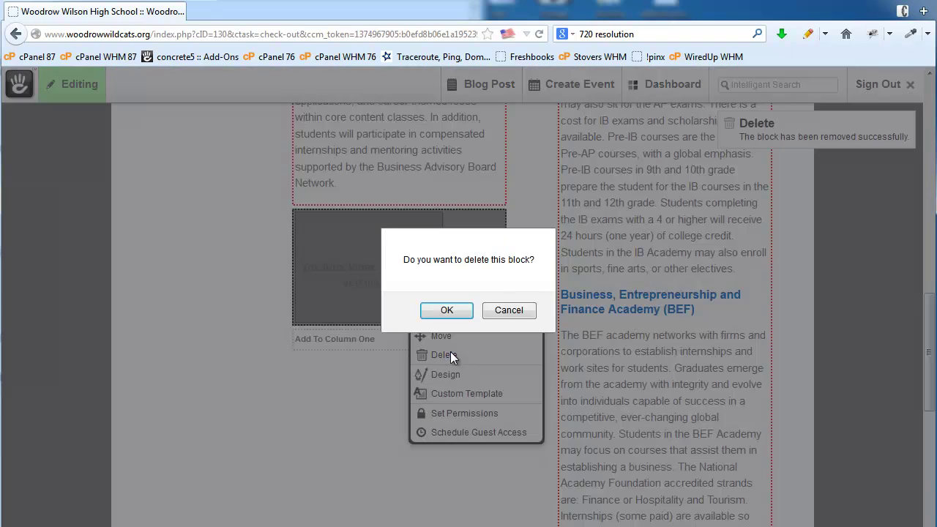
left_click(443, 310)
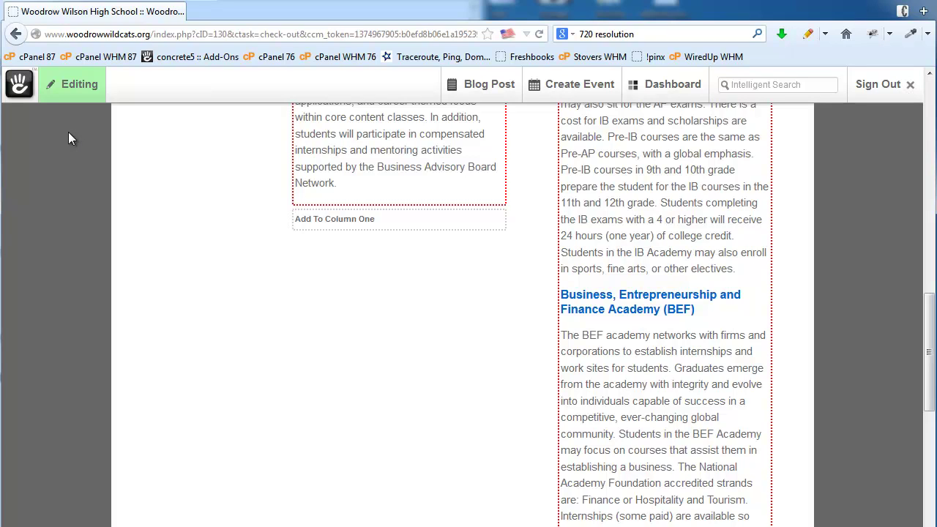
Show the page's saved versions, with unapproved New Version 9 above approved Version 8
left_click(72, 98)
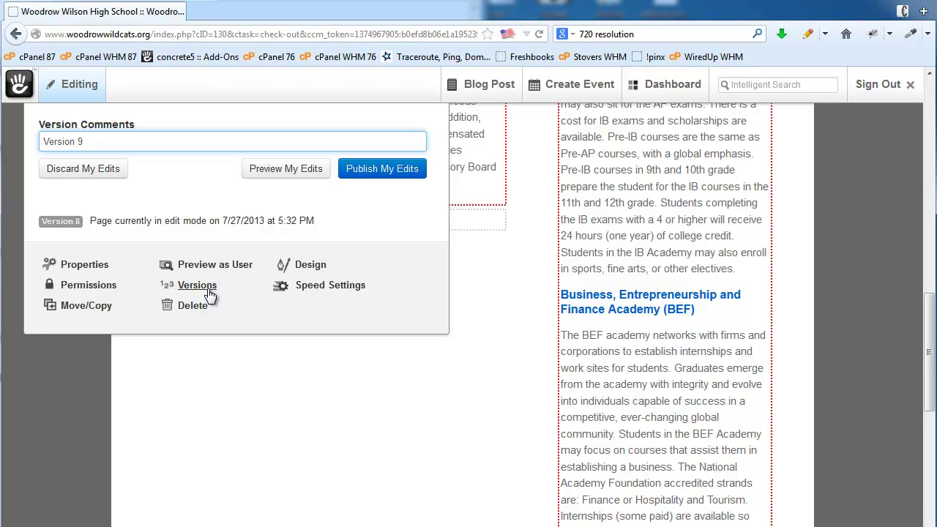
left_click(197, 286)
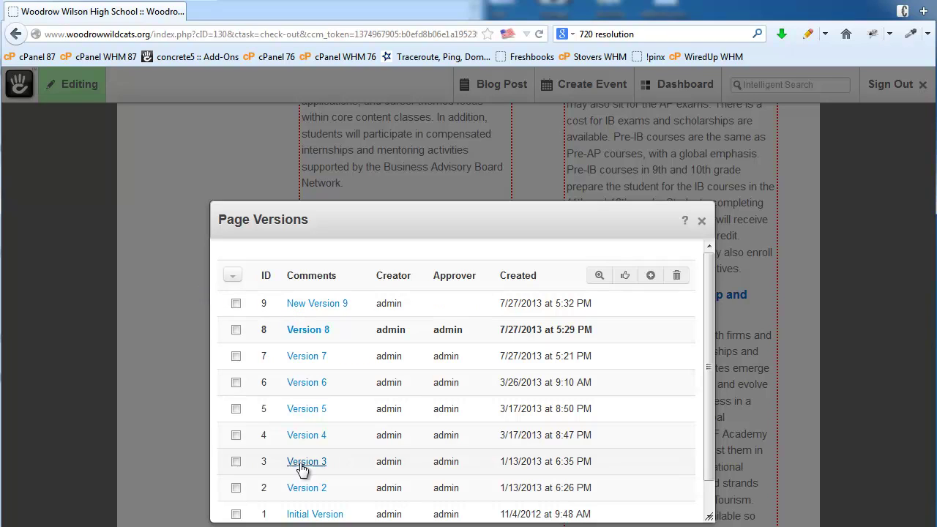
Tick Version 5 in the versions list, close the list, and bring up the 'Version 9' publish panel
left_click_drag(708, 296, 699, 409)
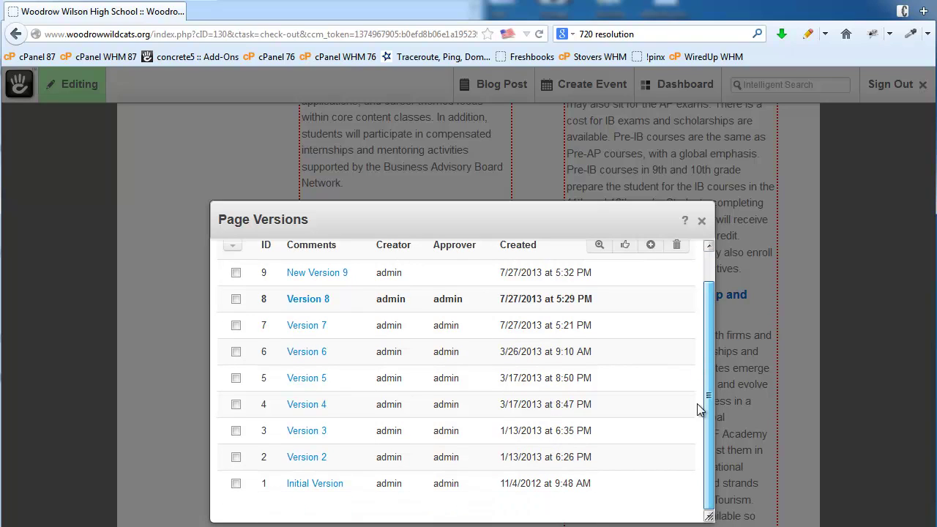
left_click_drag(707, 347, 708, 275)
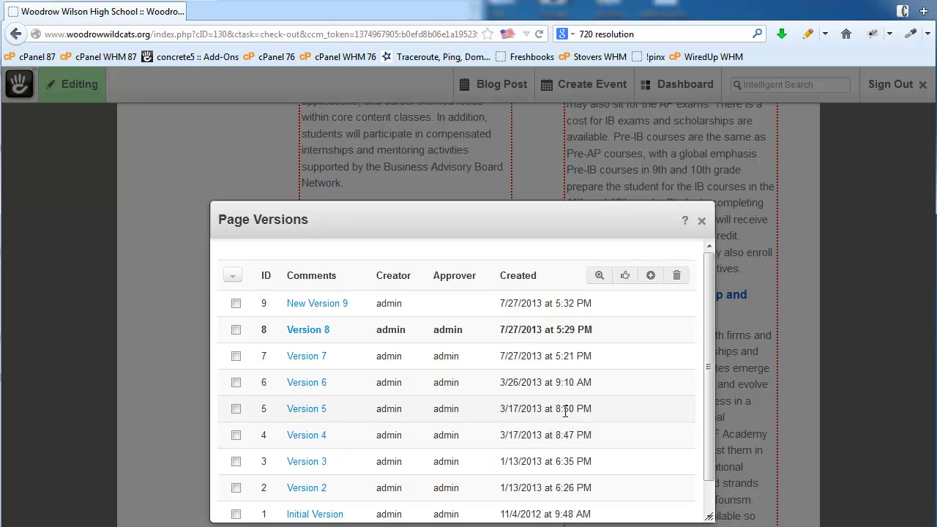
left_click(235, 410)
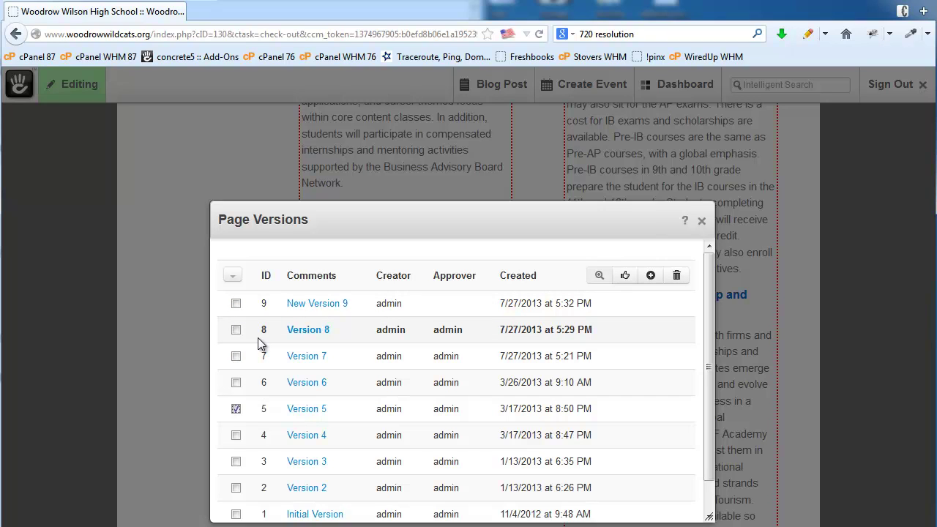
left_click(701, 221)
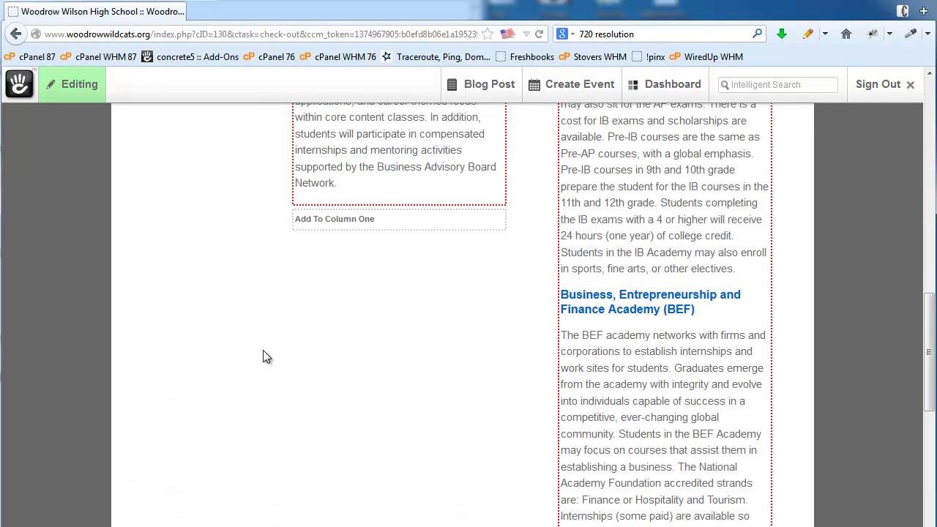
left_click(78, 88)
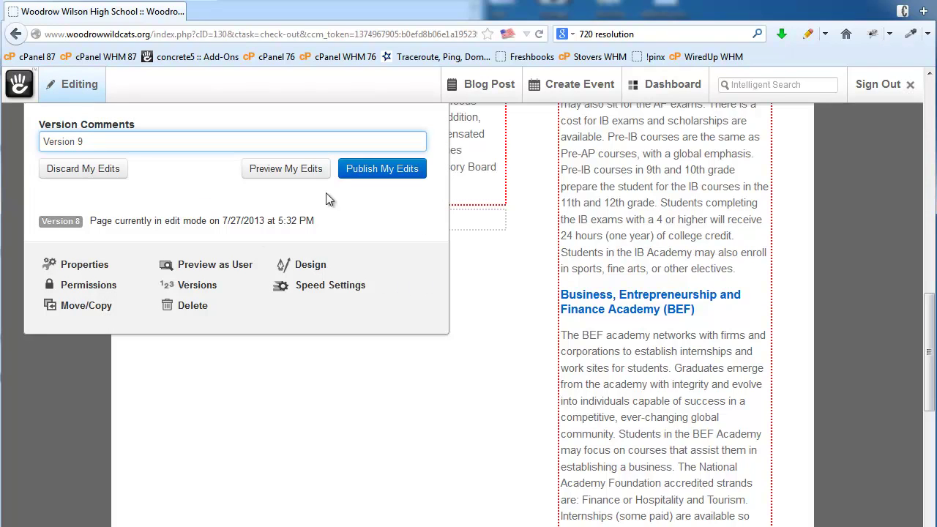
Publish the pending edits as Version 9, returning the academies page to its live view
left_click(366, 175)
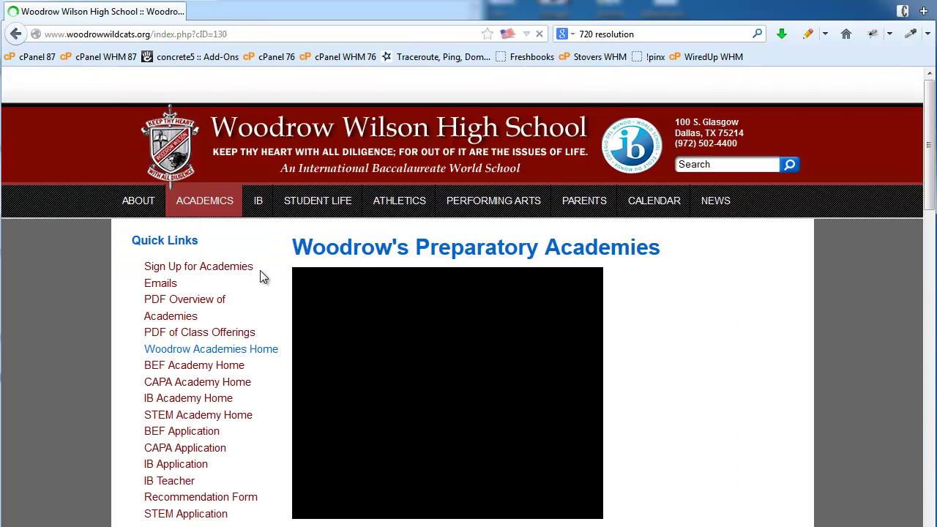
mouse_move(199, 204)
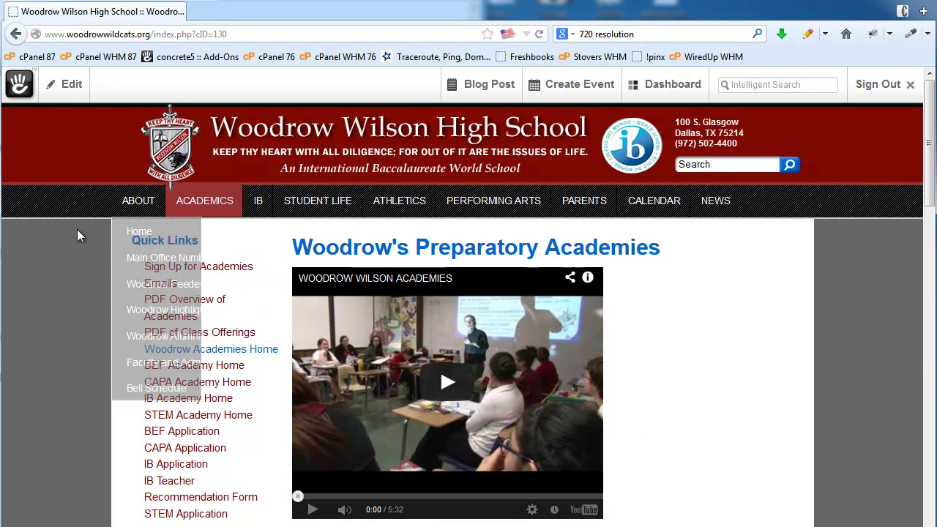
left_click(77, 93)
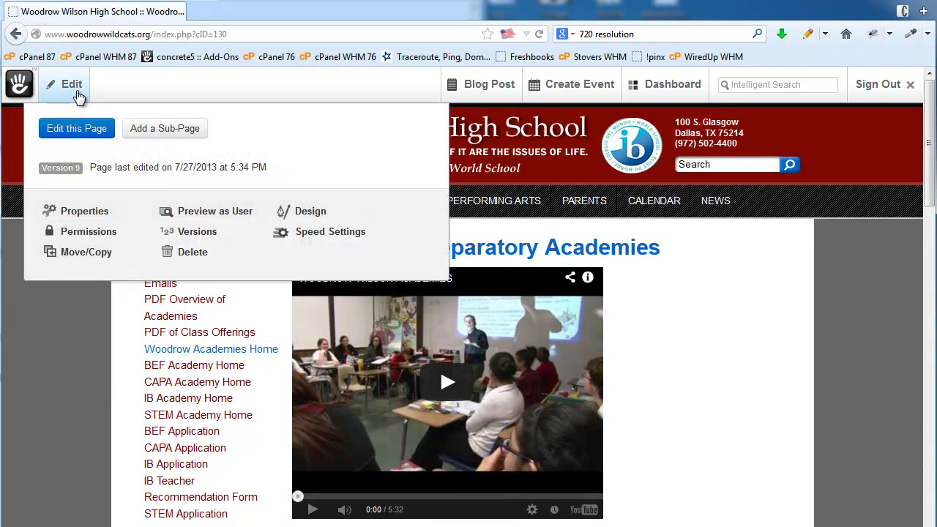
Add a Full-type child page named 'Test' with URL slug 'test', leaving the description and meta fields empty
left_click(166, 130)
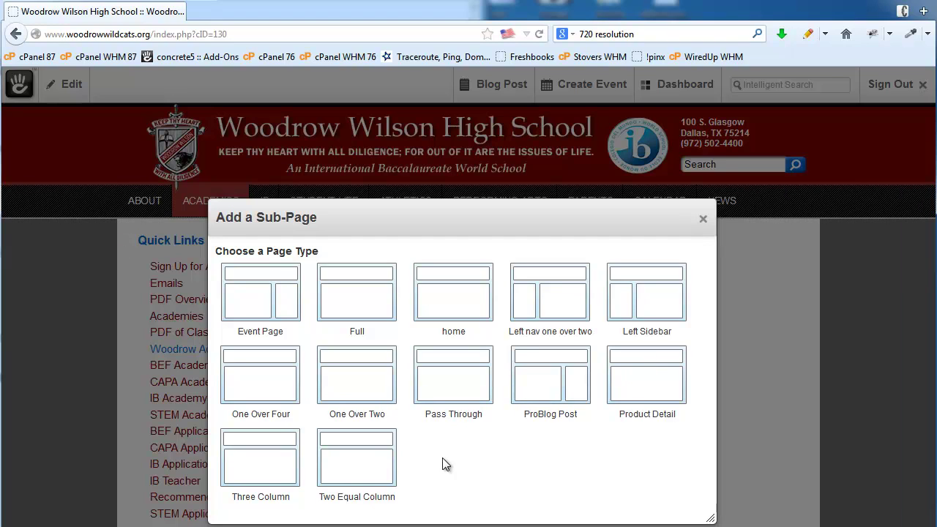
left_click(368, 293)
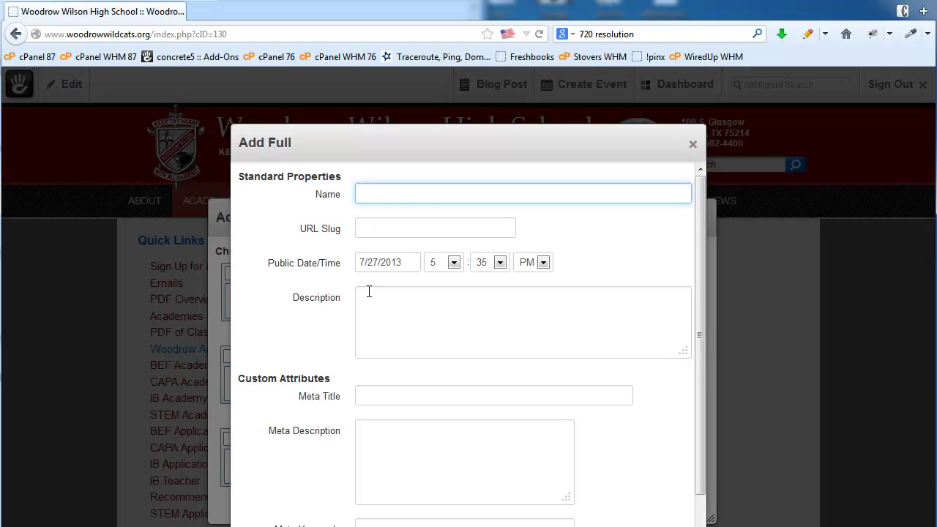
type("Test")
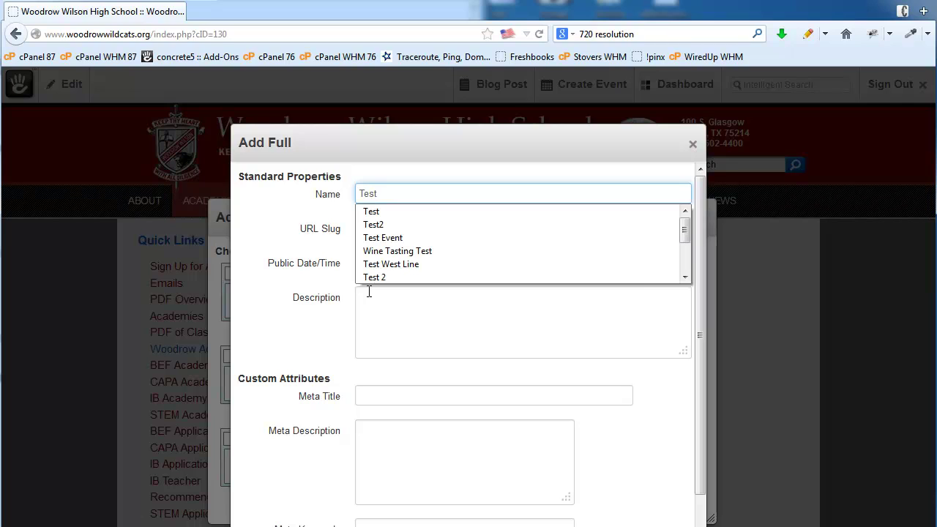
left_click(257, 236)
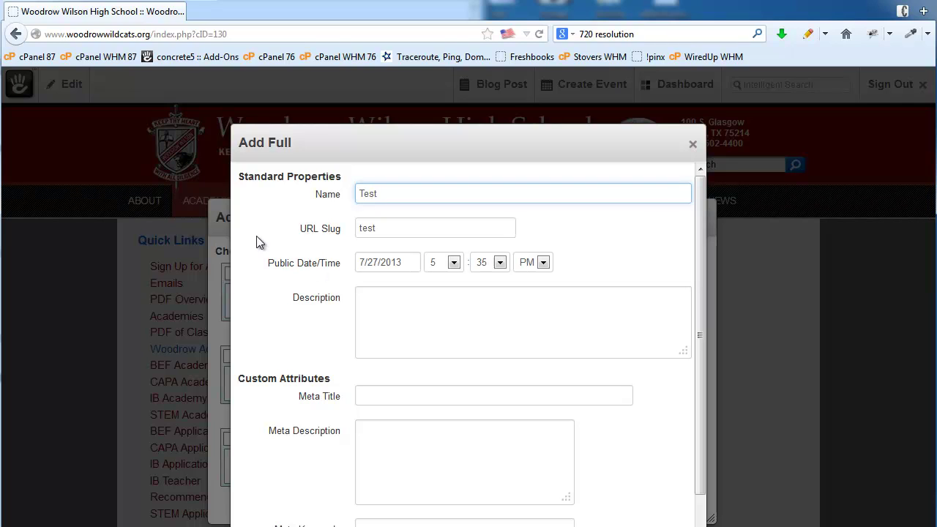
left_click(371, 231)
double_click(371, 229)
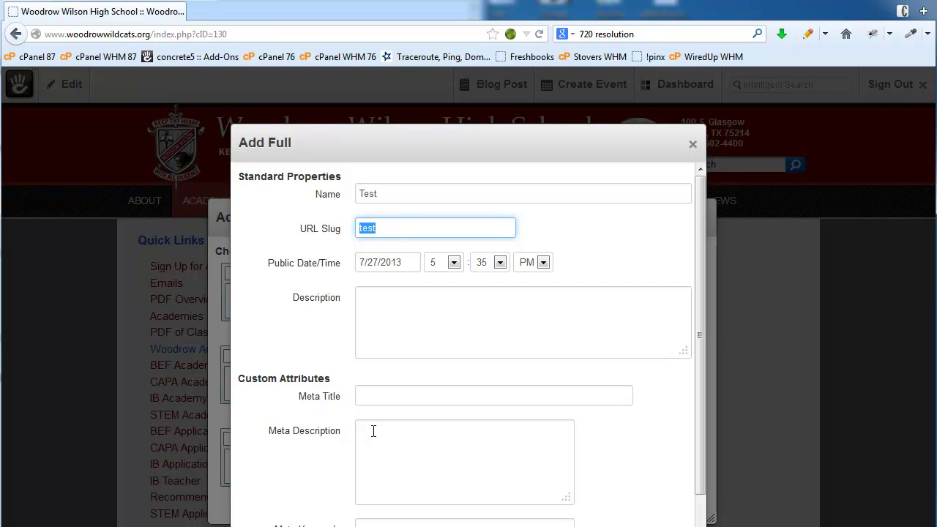
left_click(394, 300)
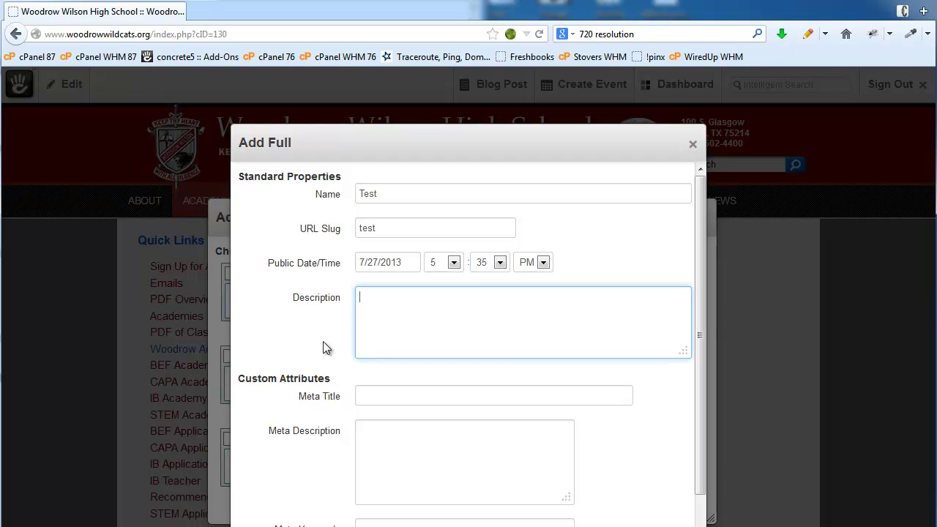
scroll(318, 351, "down", 2)
left_click(396, 341)
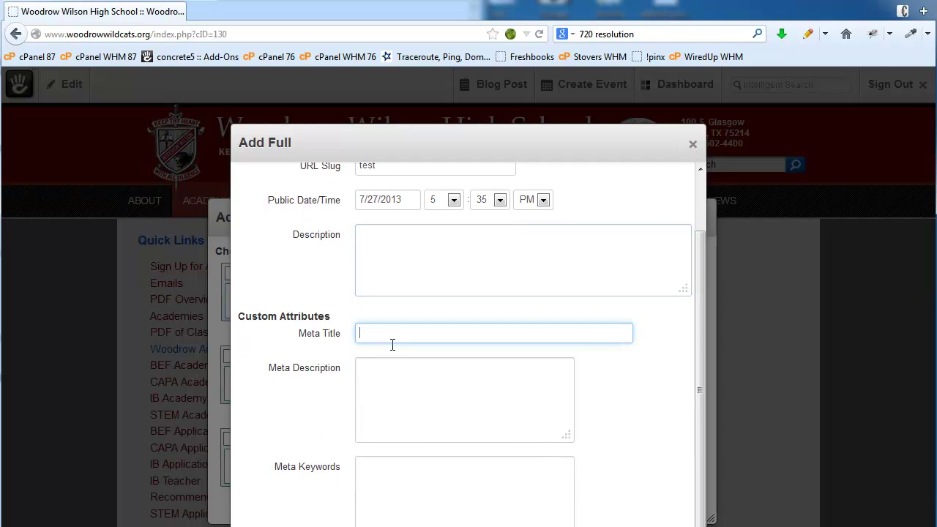
left_click(387, 384)
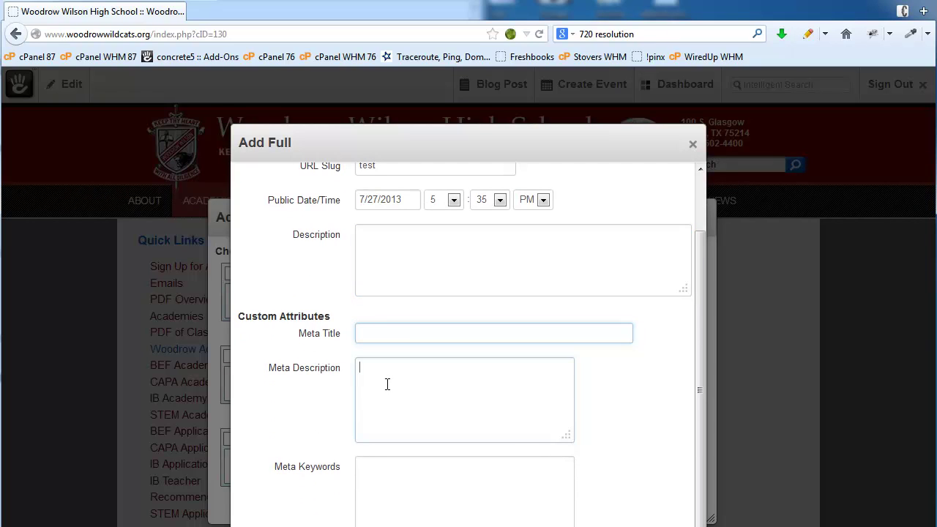
left_click(380, 493)
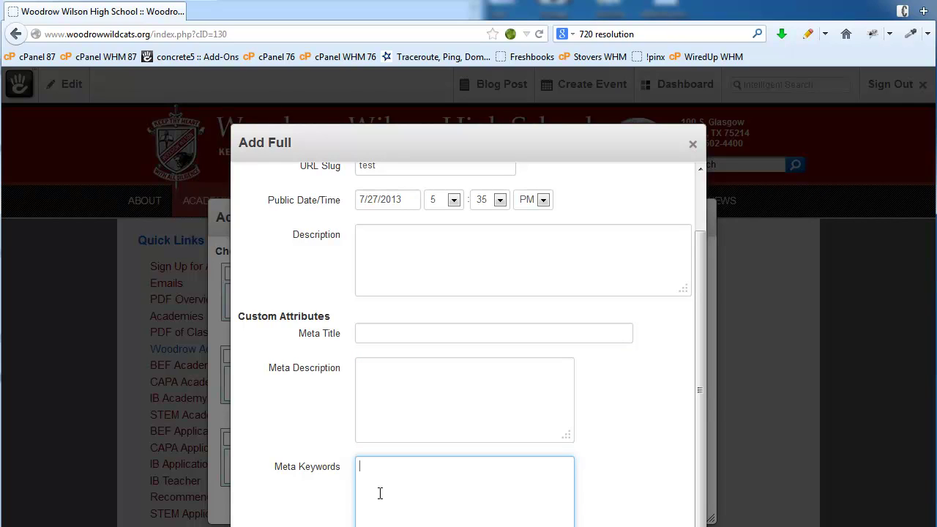
left_click_drag(437, 142, 317, 110)
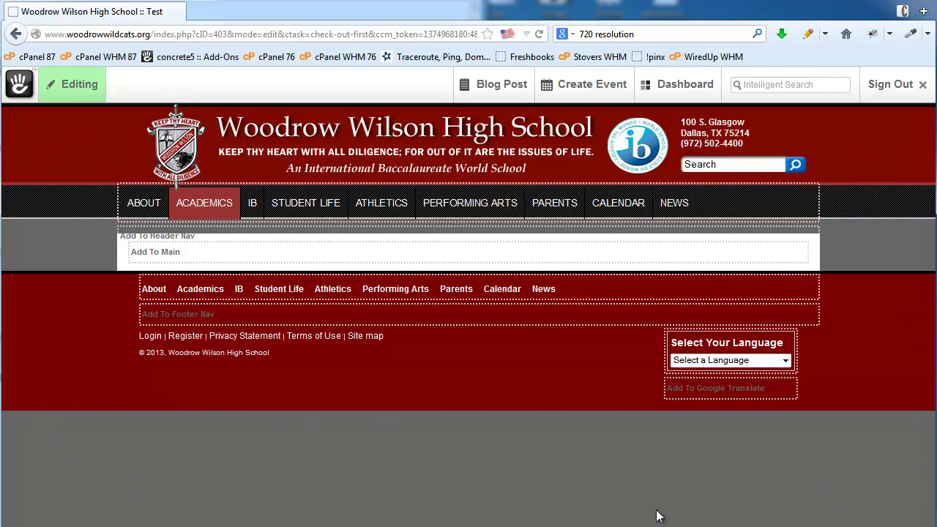
Add a Content block to Main with Heading 1 'My Test Page' and paragraph 'This is my text.'
left_click(185, 255)
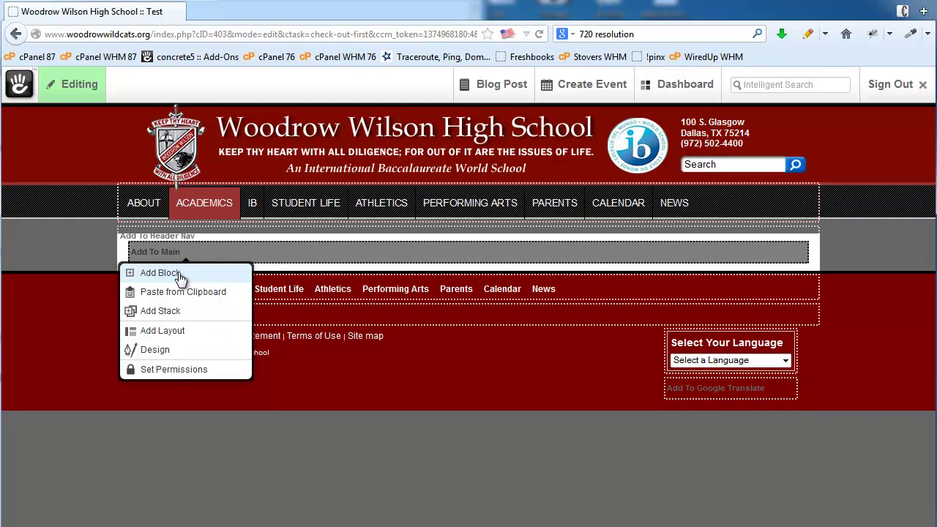
left_click(180, 275)
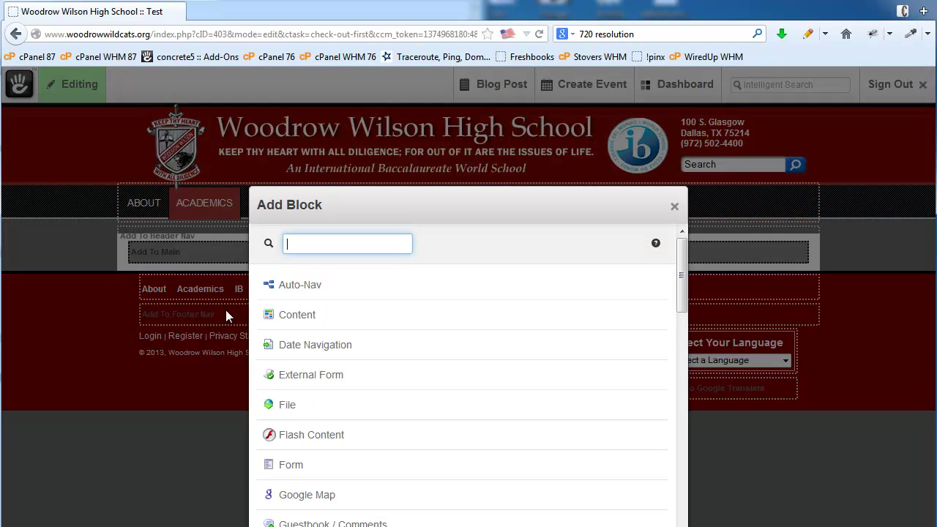
left_click(336, 316)
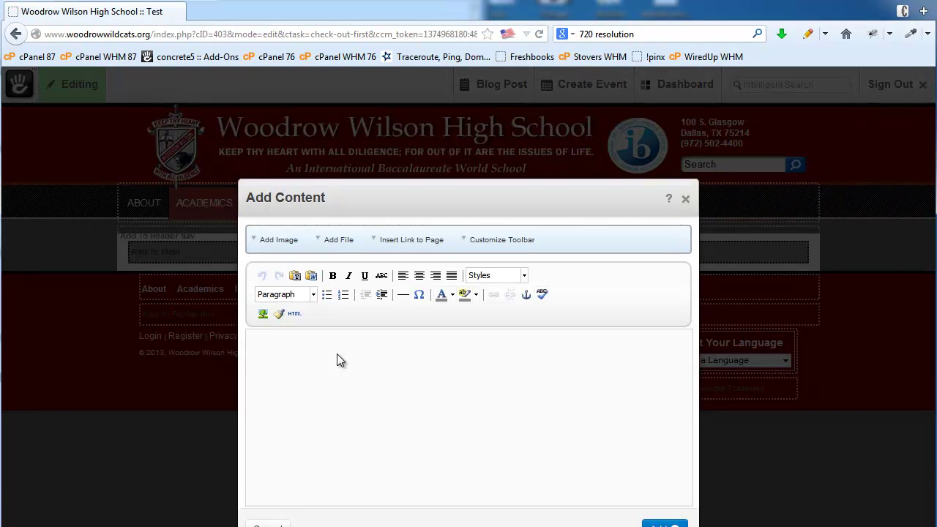
type("My Test Page")
left_click_drag(339, 336, 213, 333)
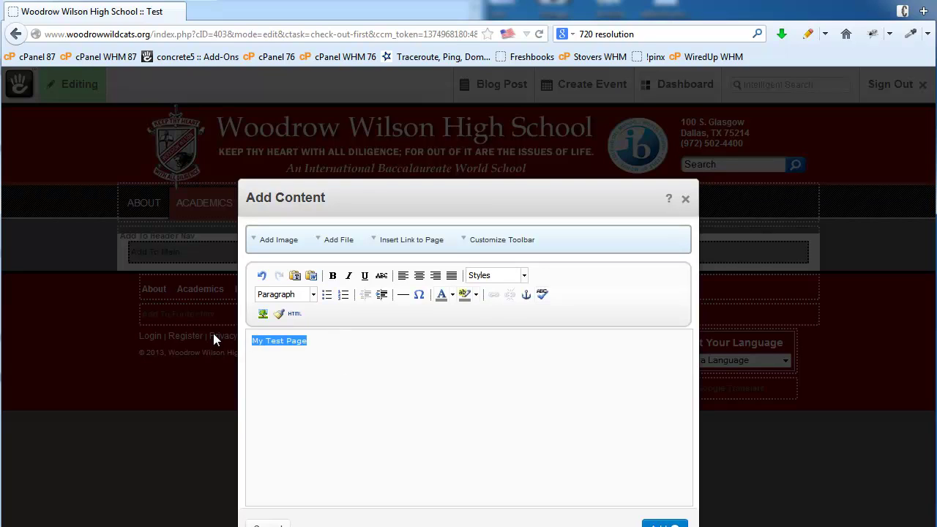
left_click(314, 294)
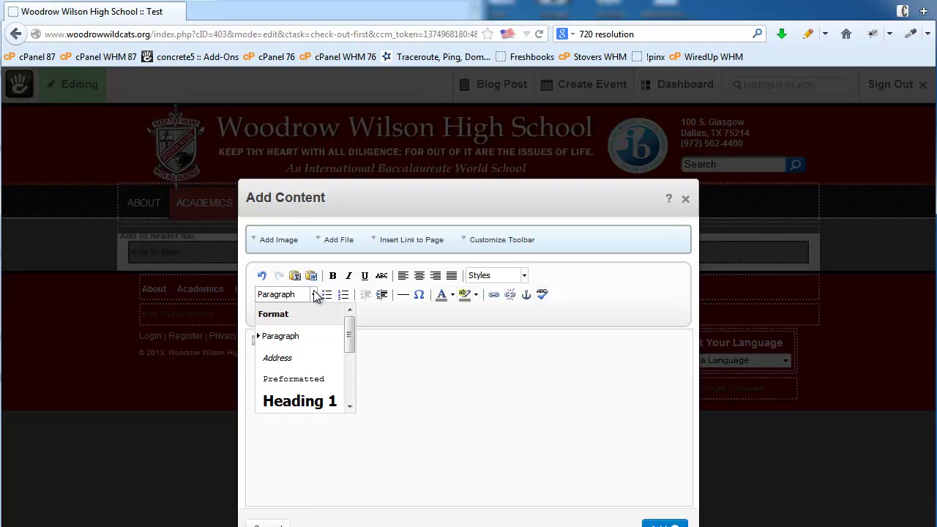
left_click(303, 401)
left_click(385, 344)
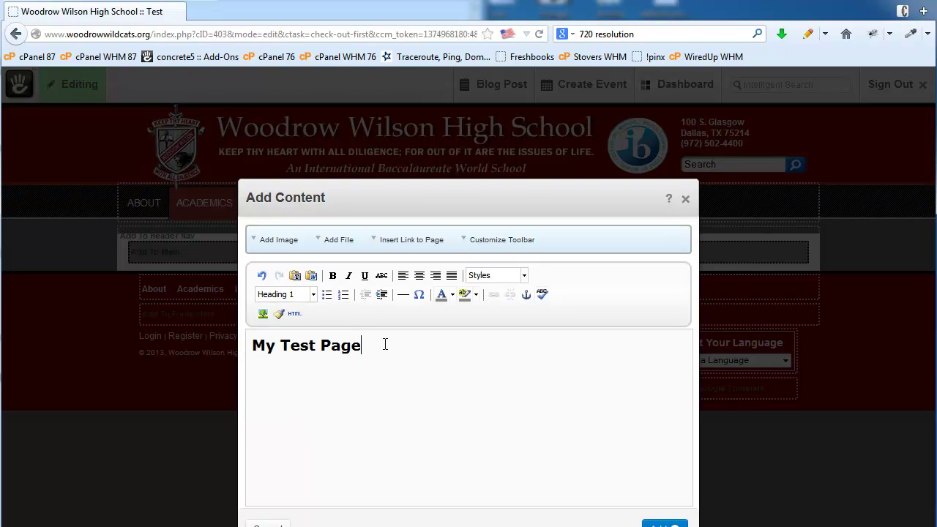
key("Return")
type("This is my text.")
left_click(665, 524)
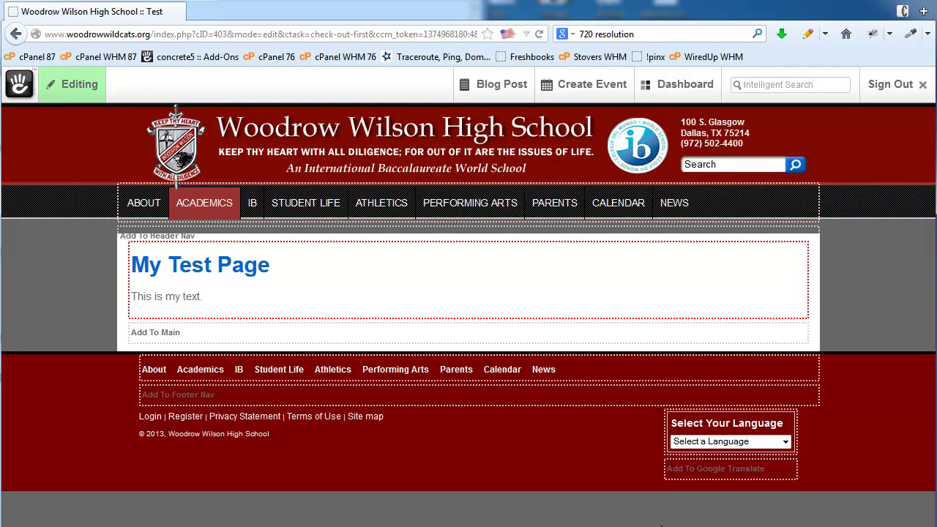
Publish the Test page edits so 'My Test Page' and 'This is my text.' appear live
left_click(69, 84)
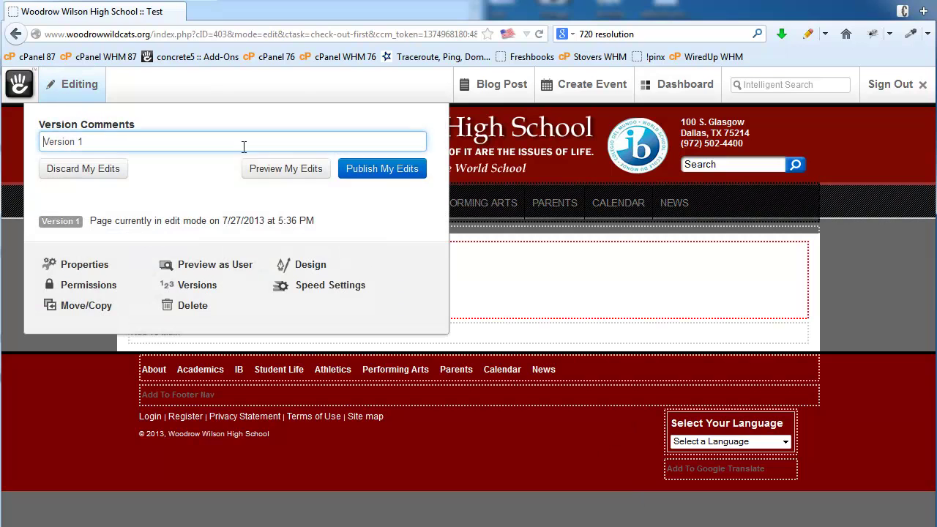
left_click(386, 178)
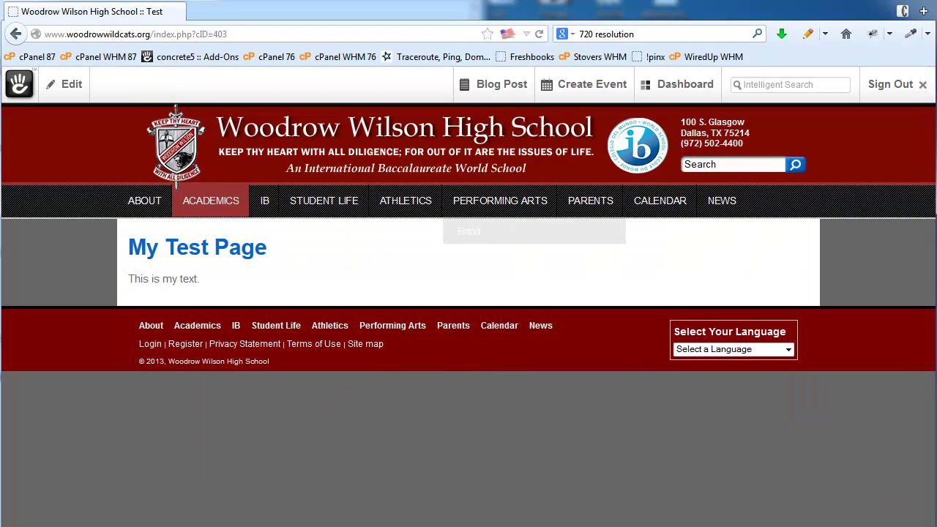
mouse_move(220, 199)
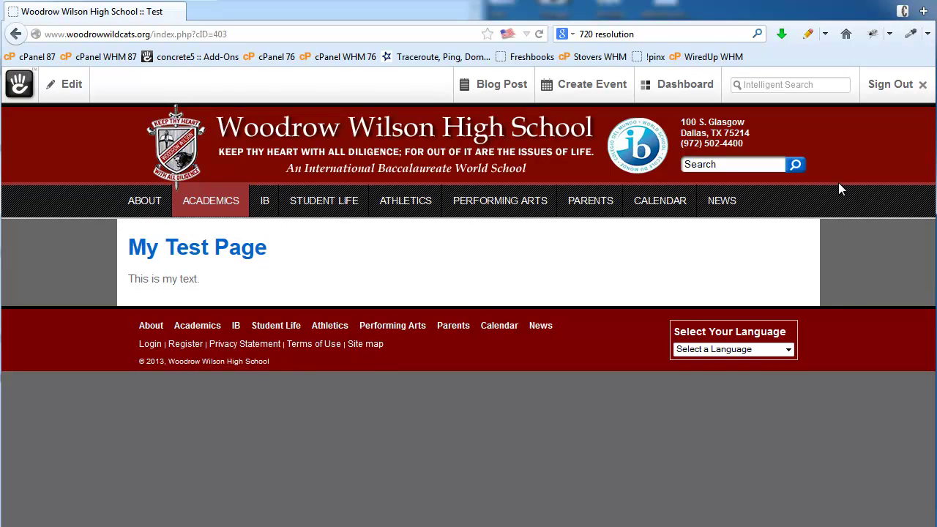
left_click(684, 89)
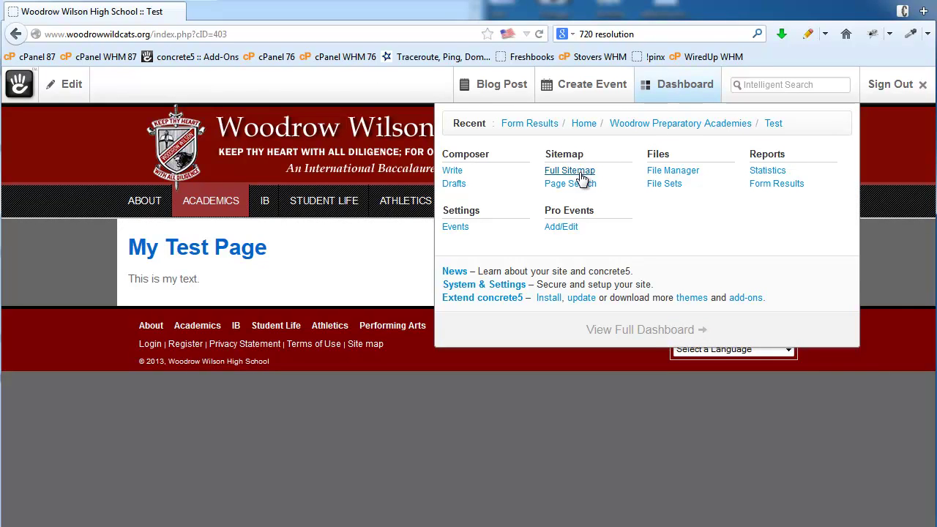
Open the Full Sitemap and expand the Academics branch
left_click(581, 175)
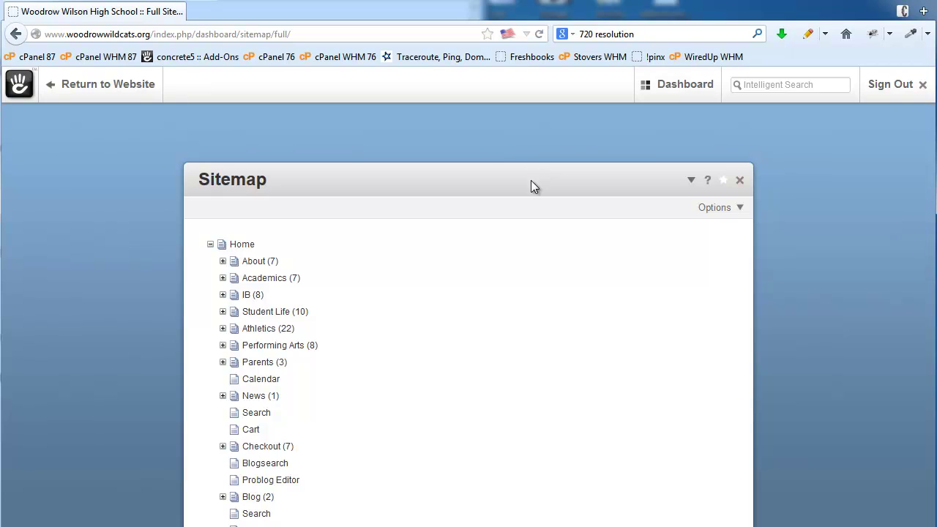
key("ctrl+a")
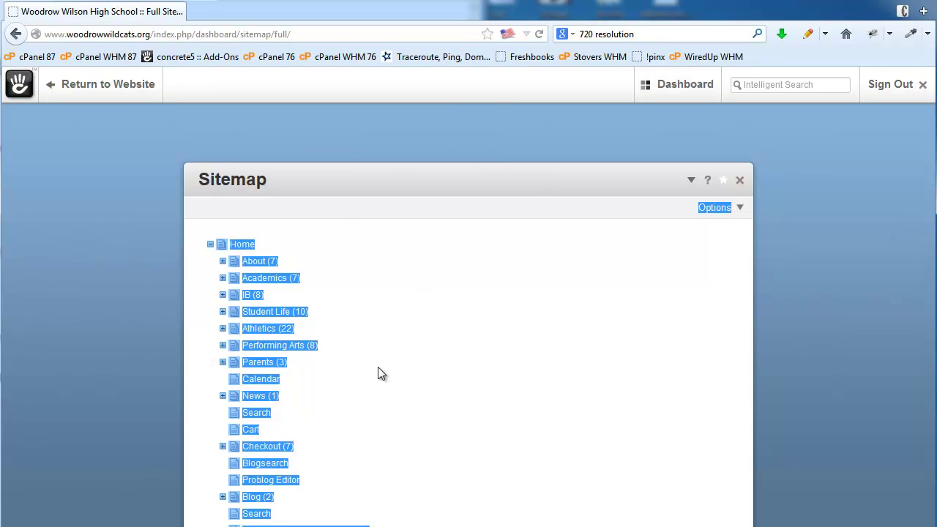
left_click(222, 278)
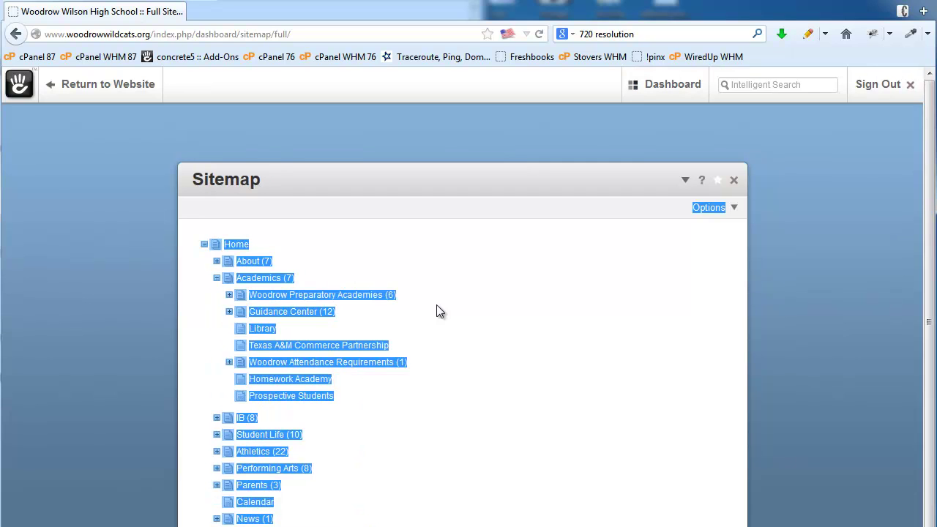
left_click(357, 352)
left_click(424, 321)
right_click(309, 330)
left_click(453, 302)
scroll(340, 441, "down", 2)
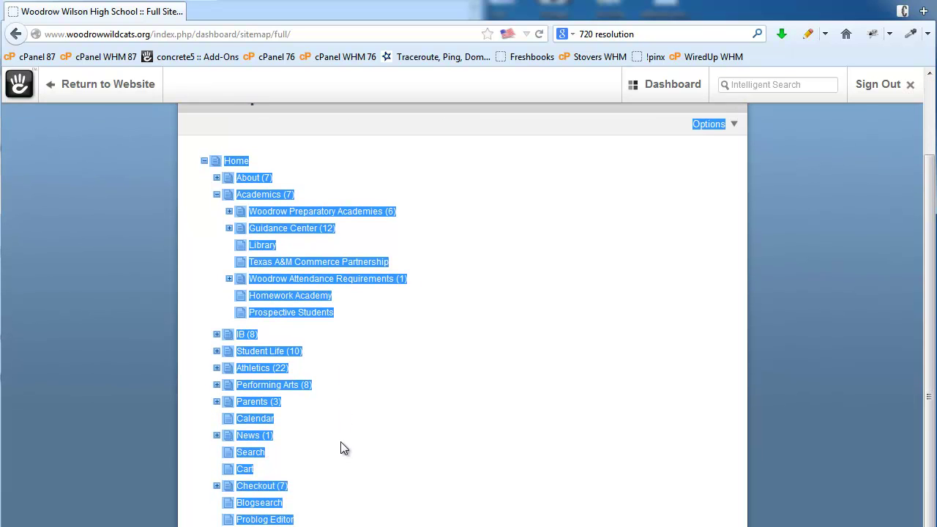
scroll(340, 441, "up", 2)
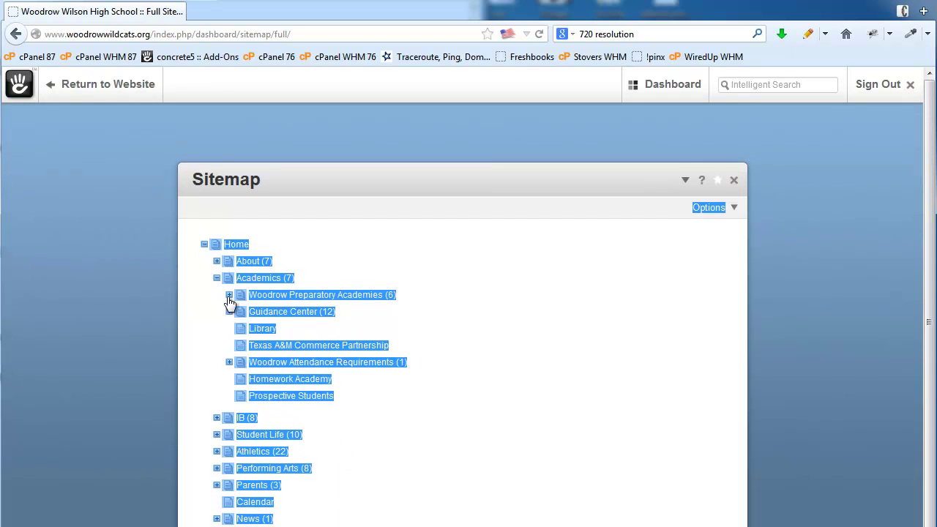
Expand Woodrow Preparatory Academies to reveal the Test page, then reopen the full sitemap
left_click(229, 296)
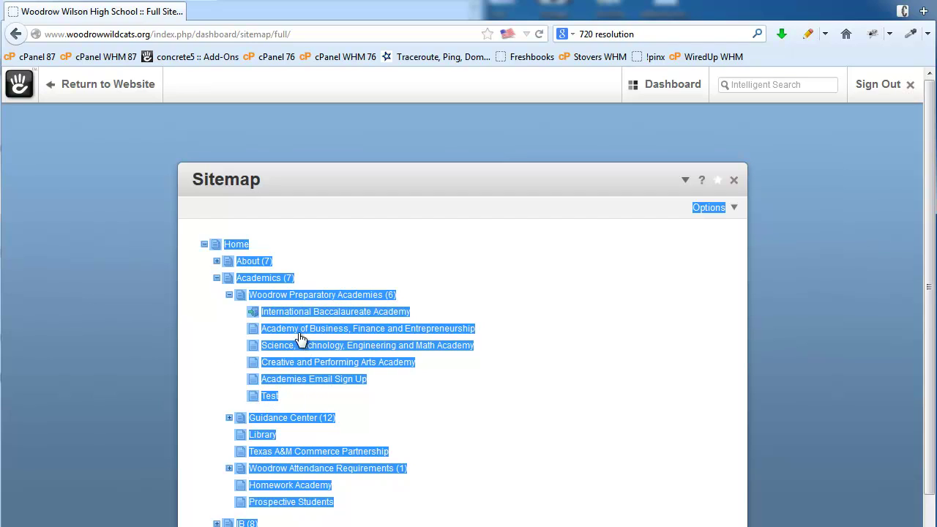
left_click(733, 180)
mouse_move(694, 86)
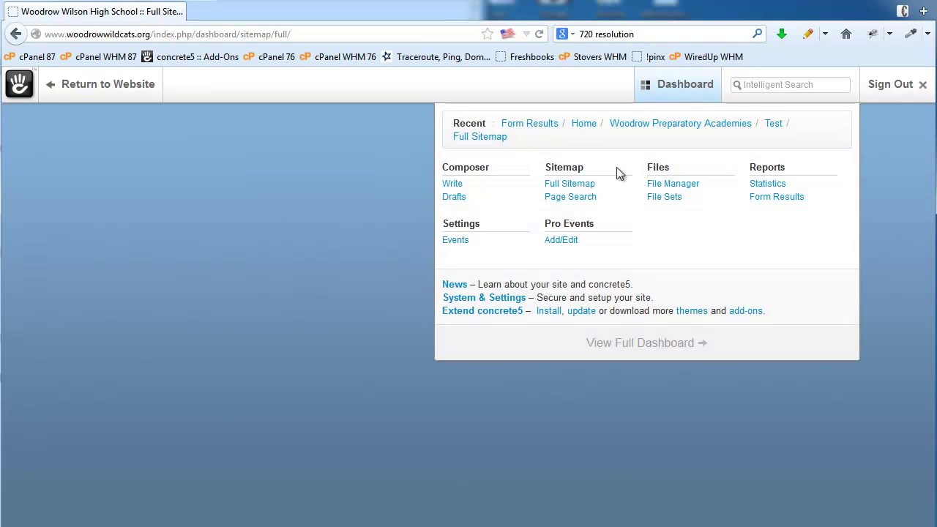
left_click(569, 186)
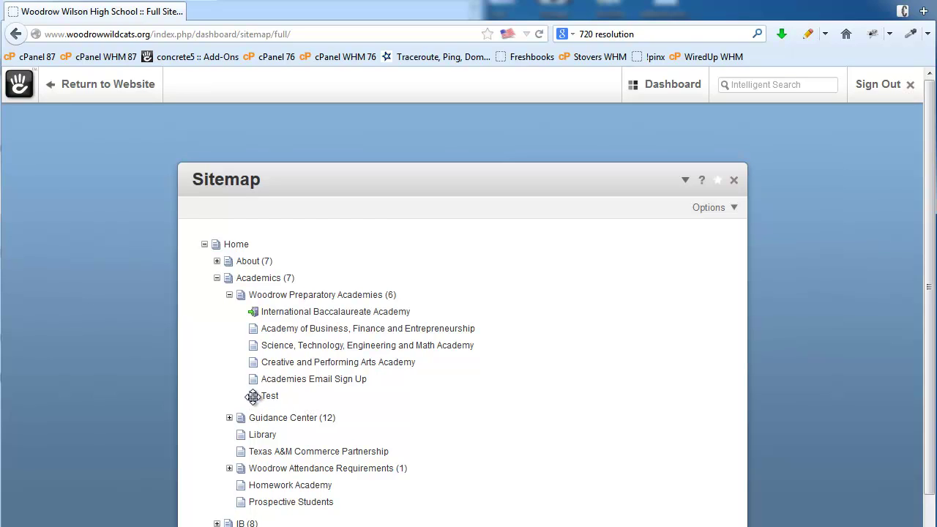
Move the Test page directly under Academics in the sitemap, then return to the website
left_click_drag(253, 396, 244, 279)
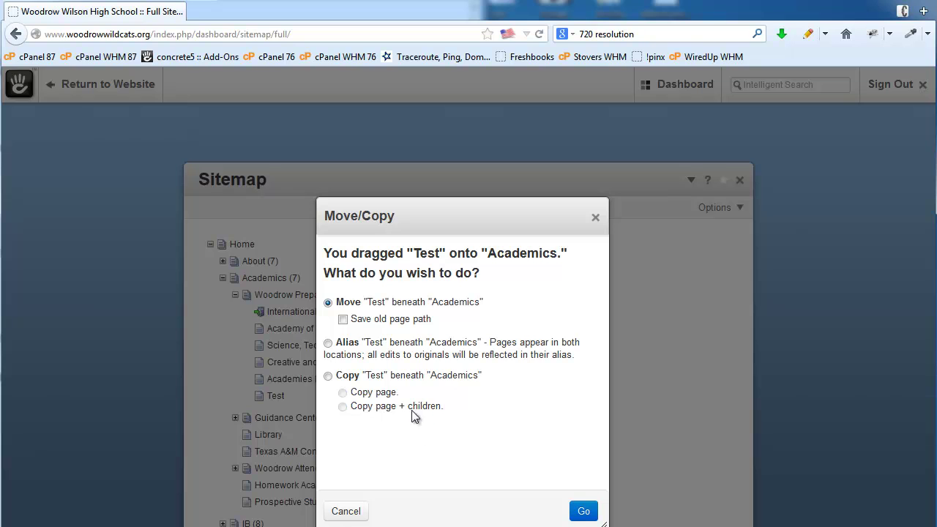
left_click(586, 512)
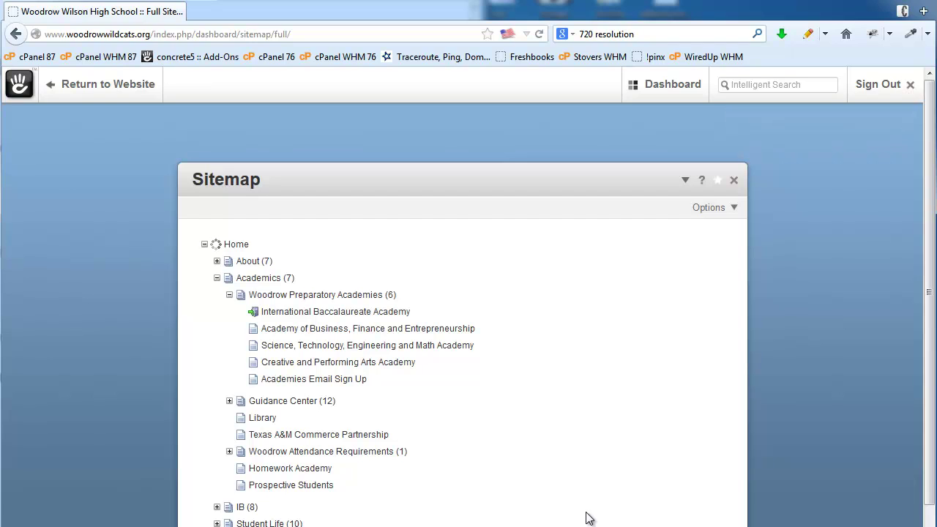
left_click(230, 295)
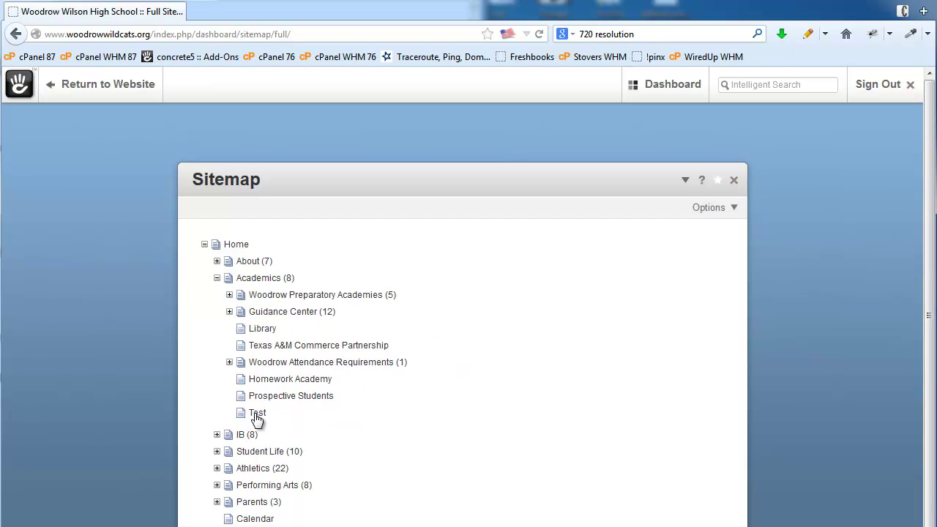
left_click(112, 85)
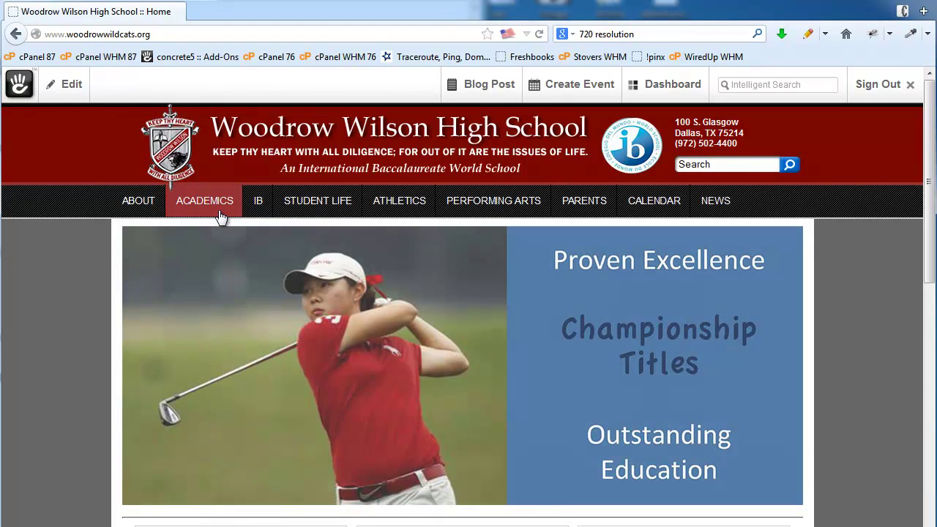
Open the Test page from the Academics menu at its new /academics/test/ address
mouse_move(220, 212)
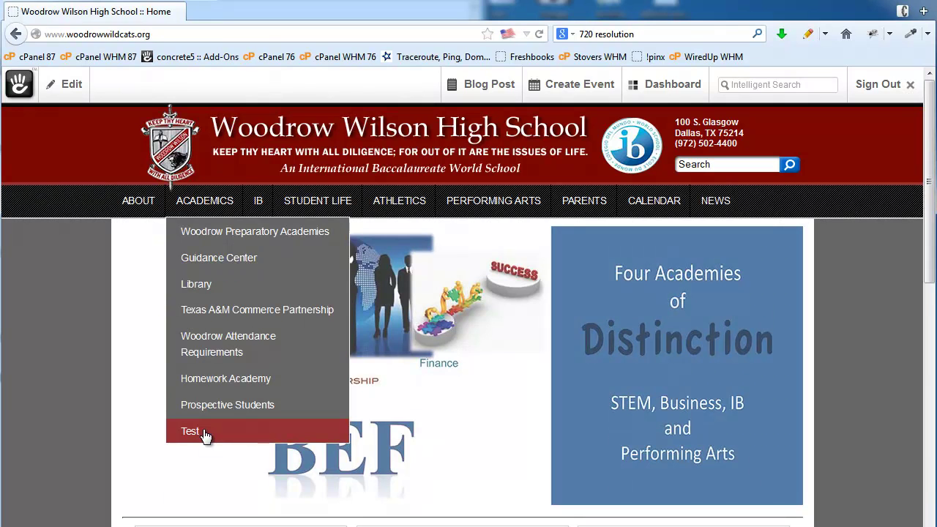
left_click(205, 434)
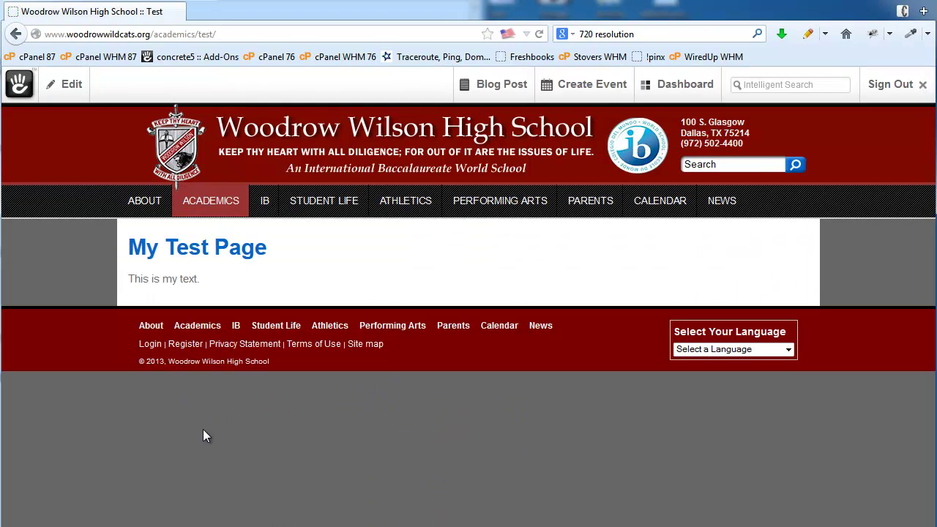
left_click(64, 88)
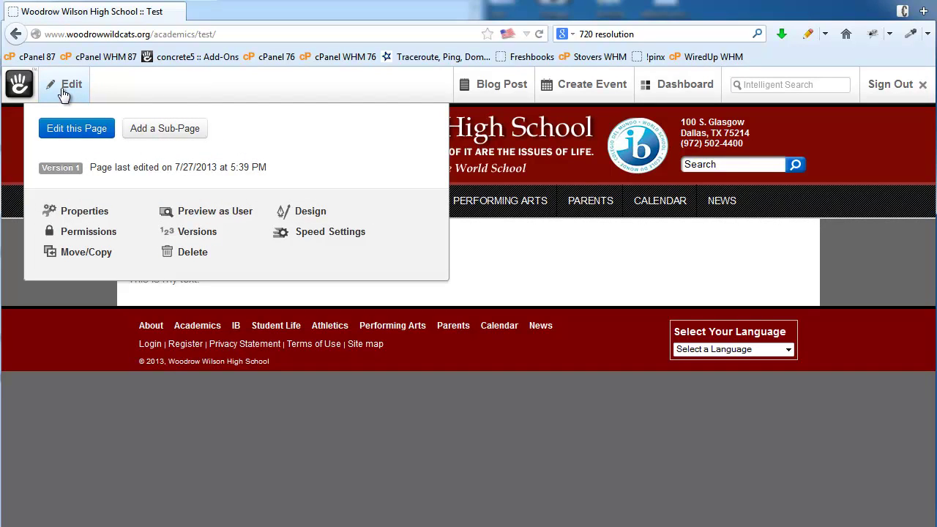
Open the Test page's properties and go to its custom attributes
left_click(79, 214)
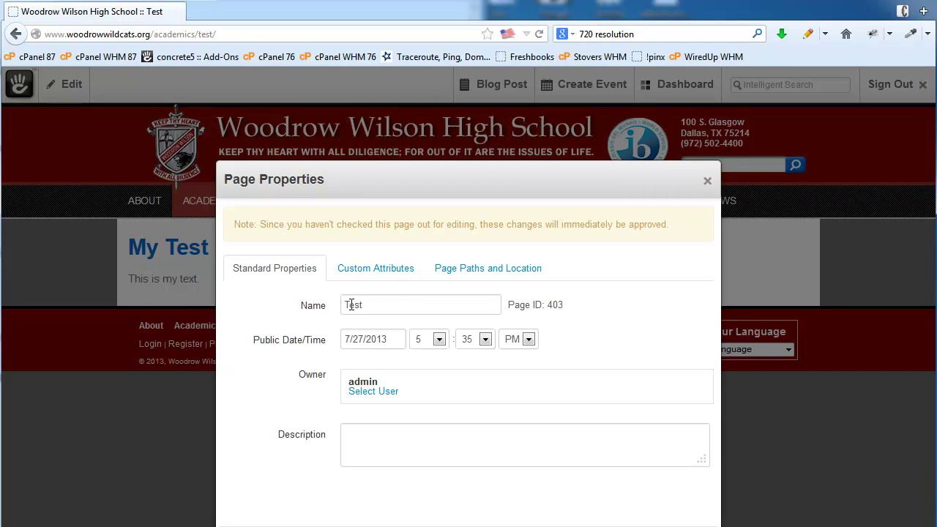
left_click_drag(372, 305, 320, 307)
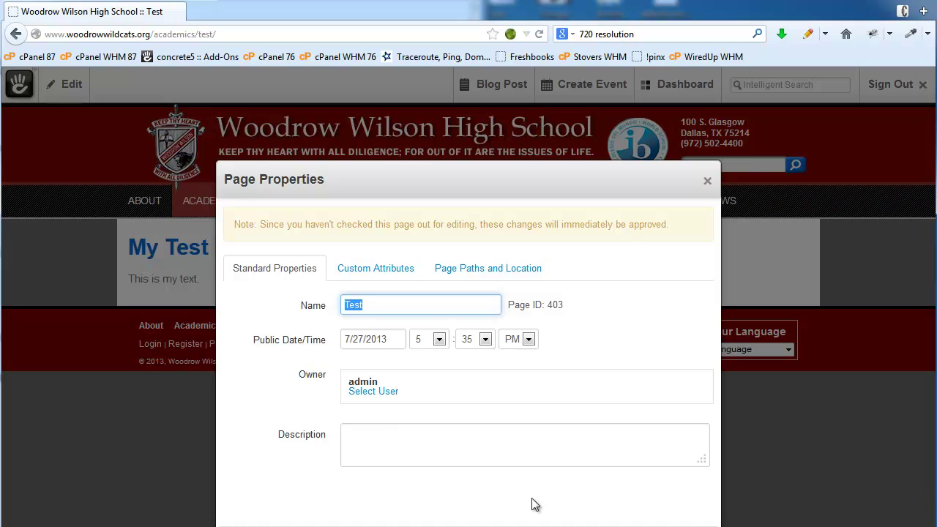
left_click(640, 317)
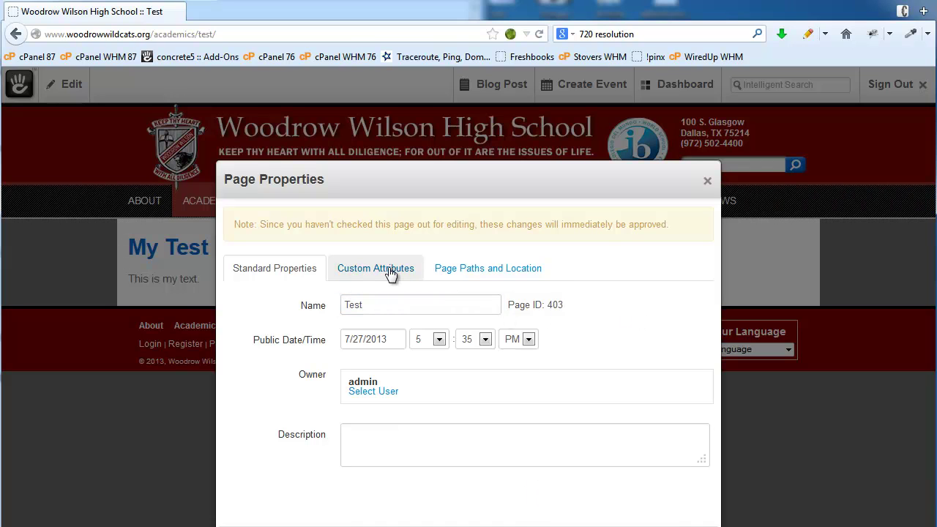
left_click(390, 272)
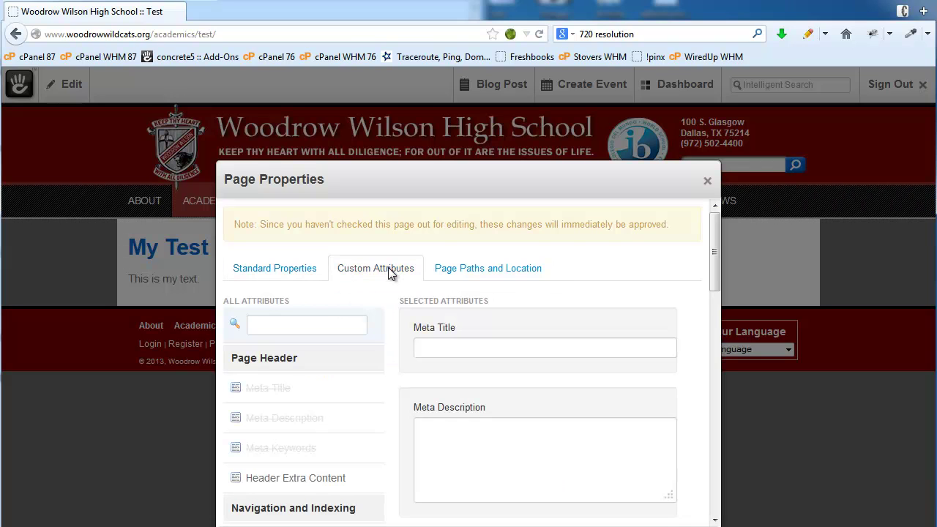
left_click(444, 347)
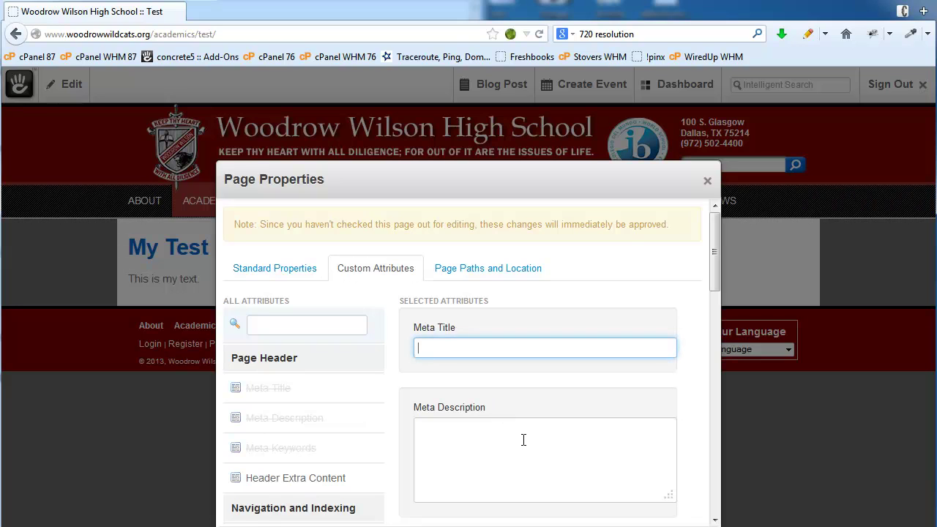
left_click(524, 450)
scroll(582, 443, "down", 3)
left_click(507, 461)
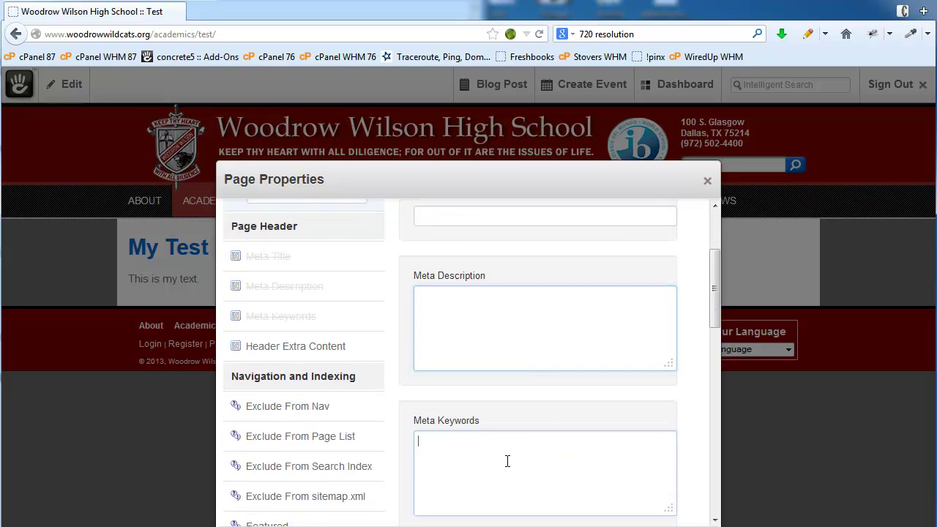
scroll(554, 470, "down", 3)
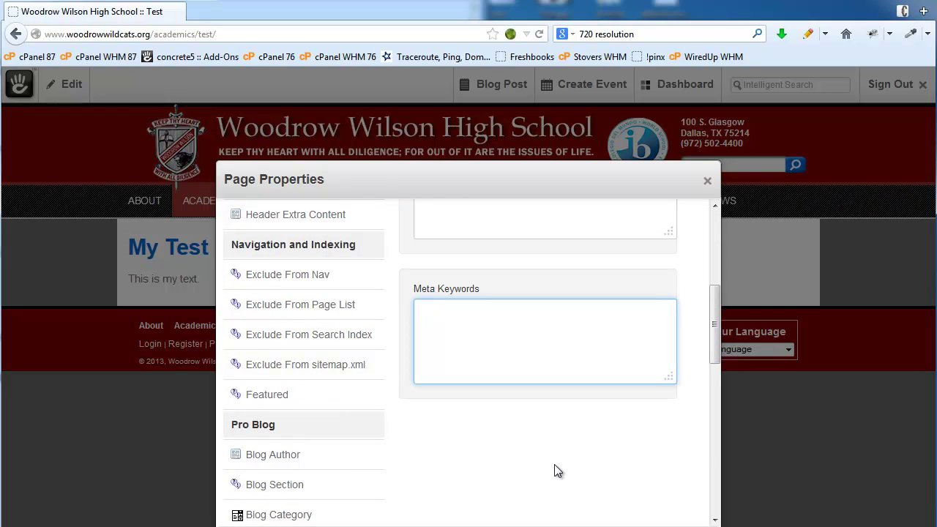
Set the Exclude From Nav attribute to Yes and save the page properties
left_click(256, 278)
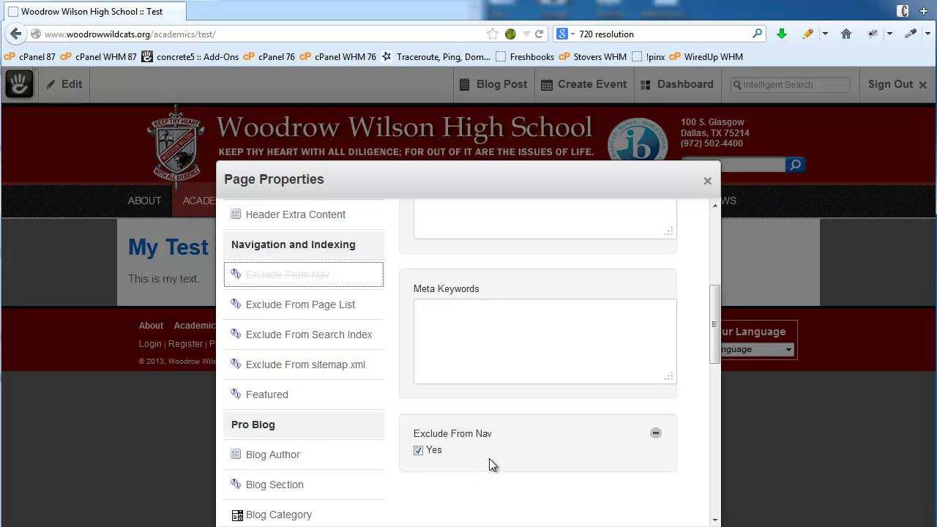
scroll(489, 458, "down", 3)
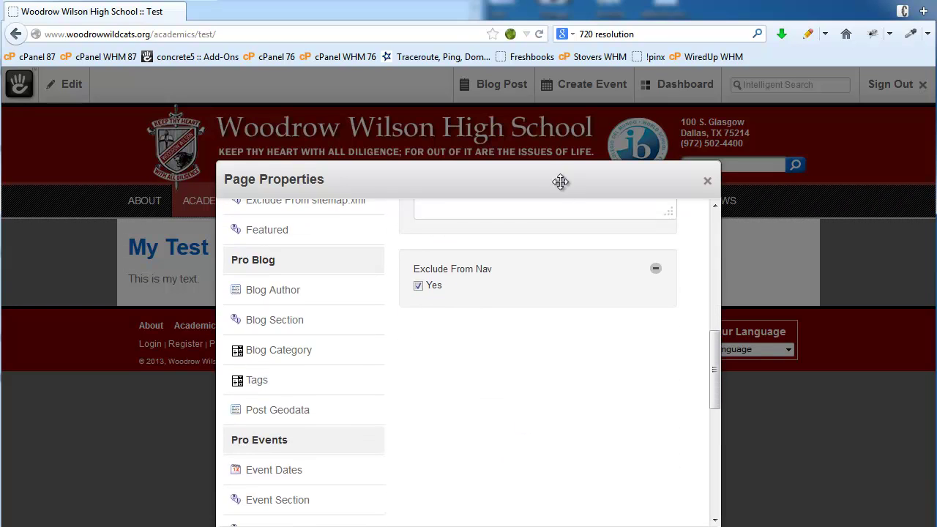
left_click_drag(560, 181, 529, 123)
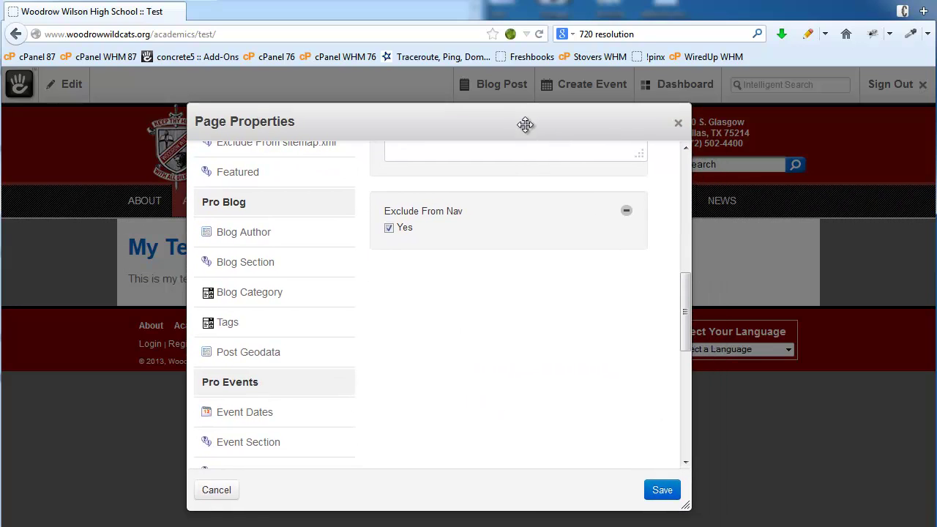
left_click(662, 490)
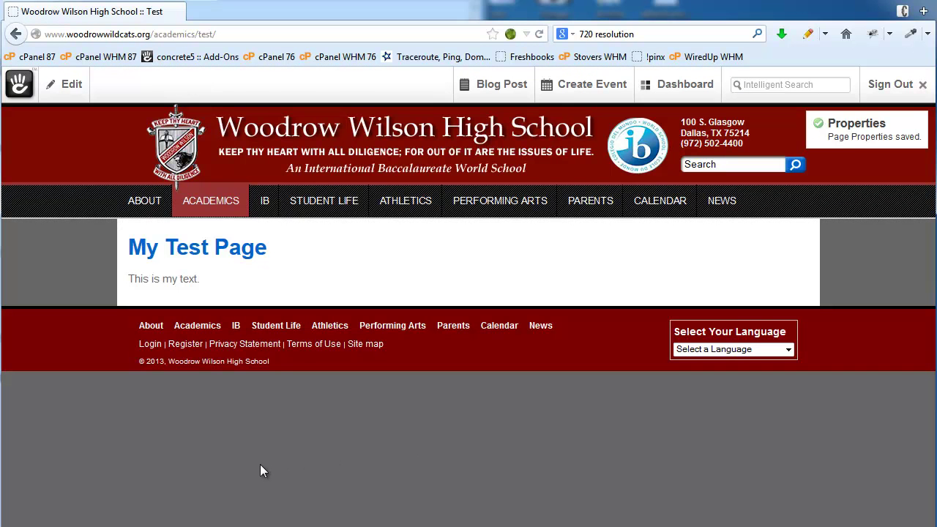
Check that Test no longer appears under ACADEMICS, then bring up the Dashboard menu
mouse_move(200, 208)
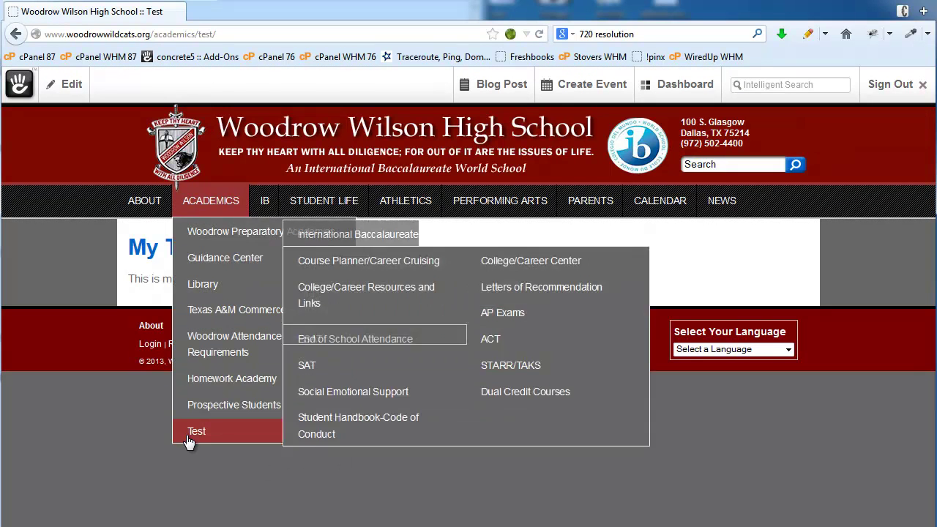
left_click(64, 88)
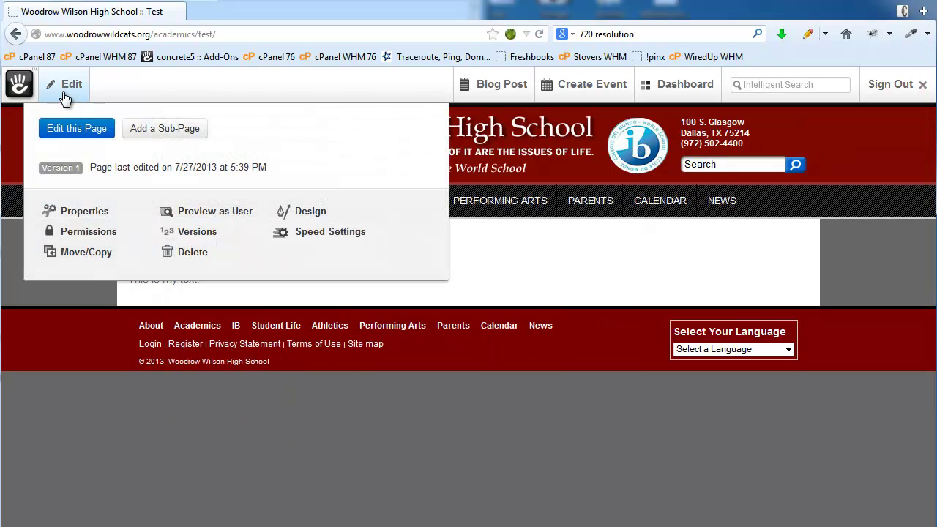
left_click(619, 405)
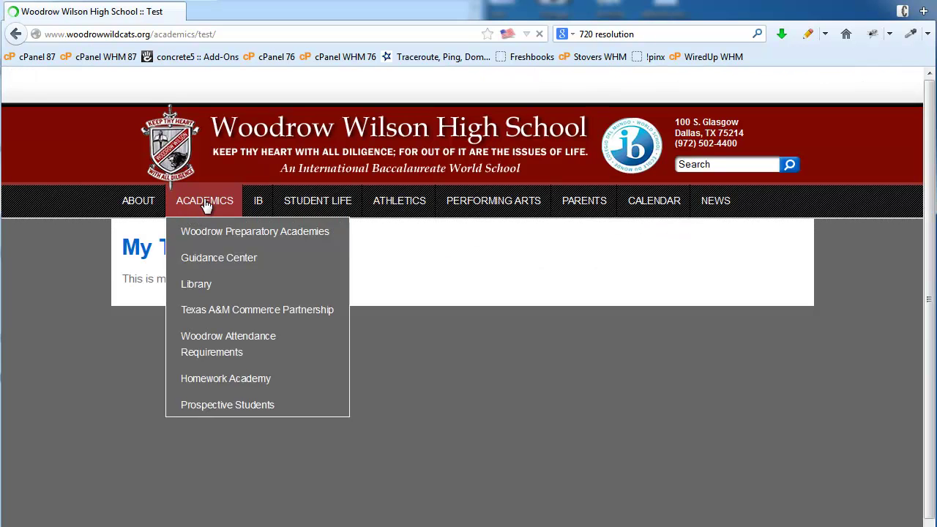
mouse_move(217, 208)
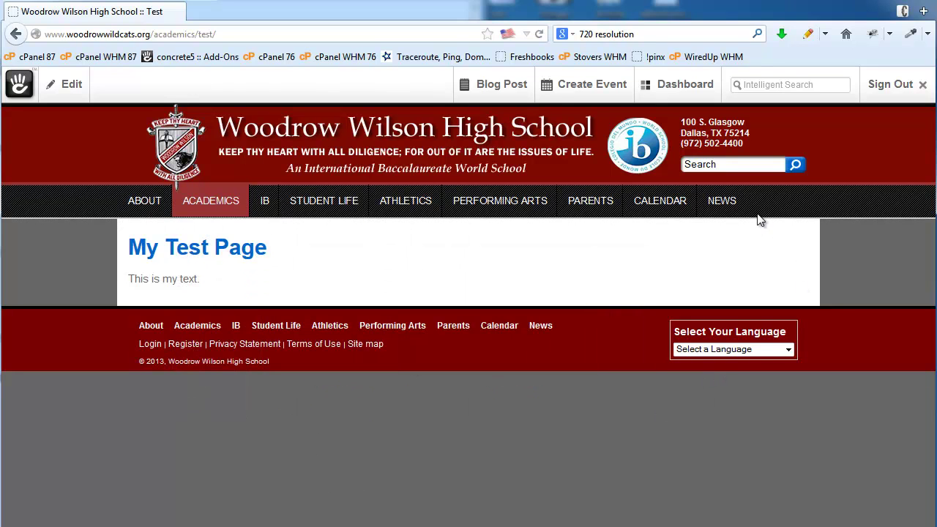
mouse_move(678, 86)
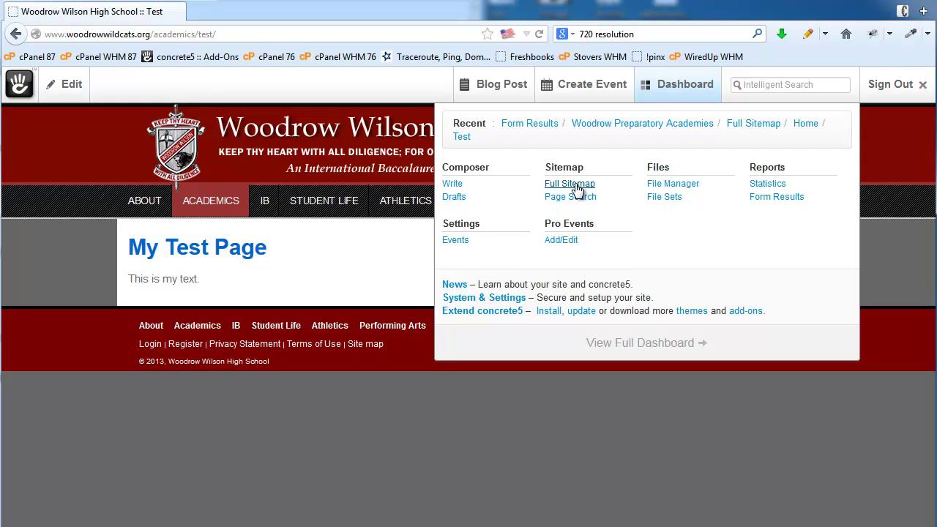
In the full sitemap, uncheck Exclude From Nav in Test's custom attributes and save
left_click(578, 190)
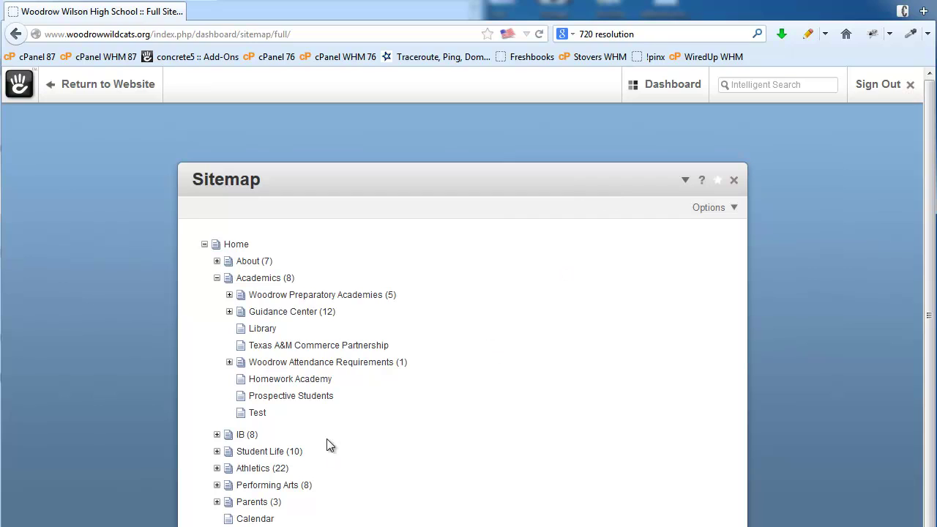
left_click(256, 414)
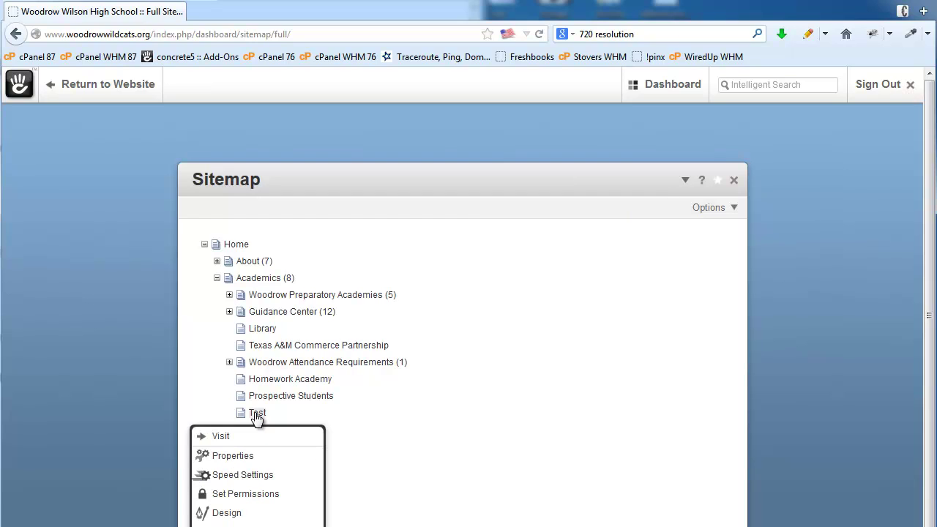
left_click(249, 458)
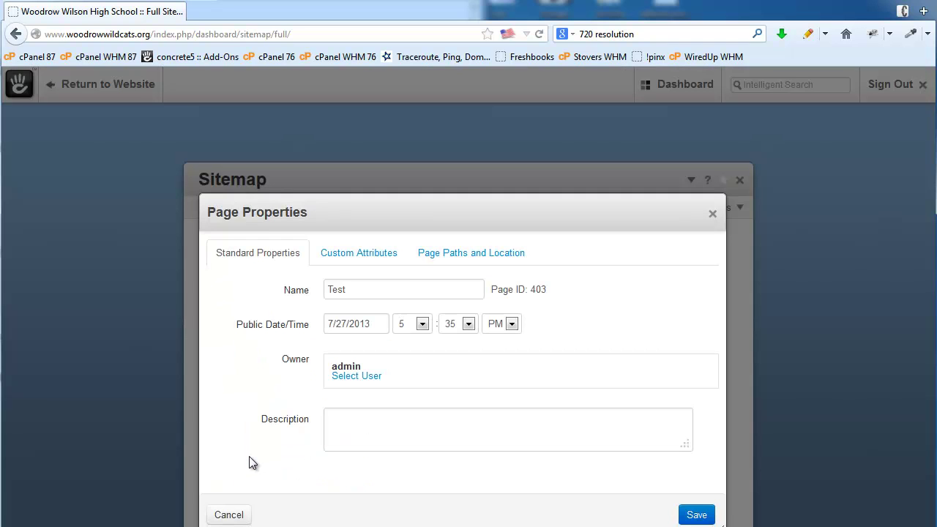
left_click(372, 257)
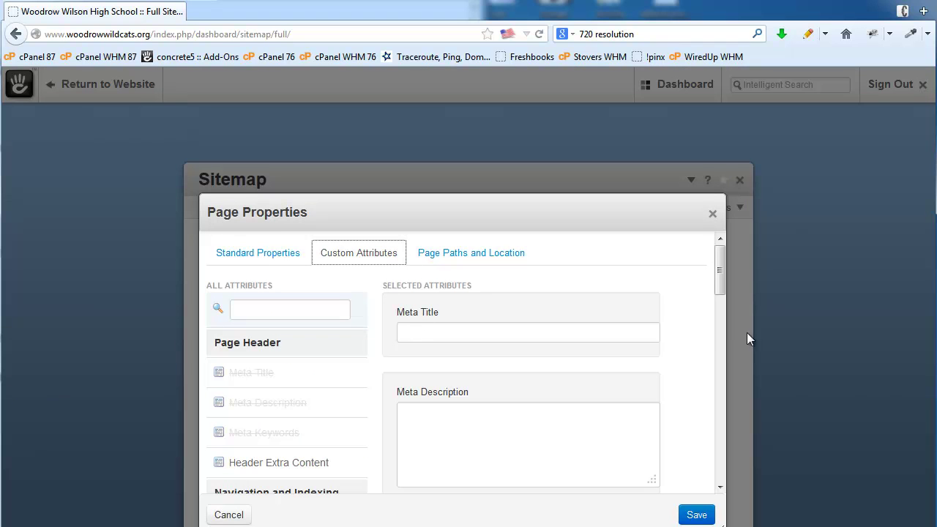
scroll(700, 364, "down", 5)
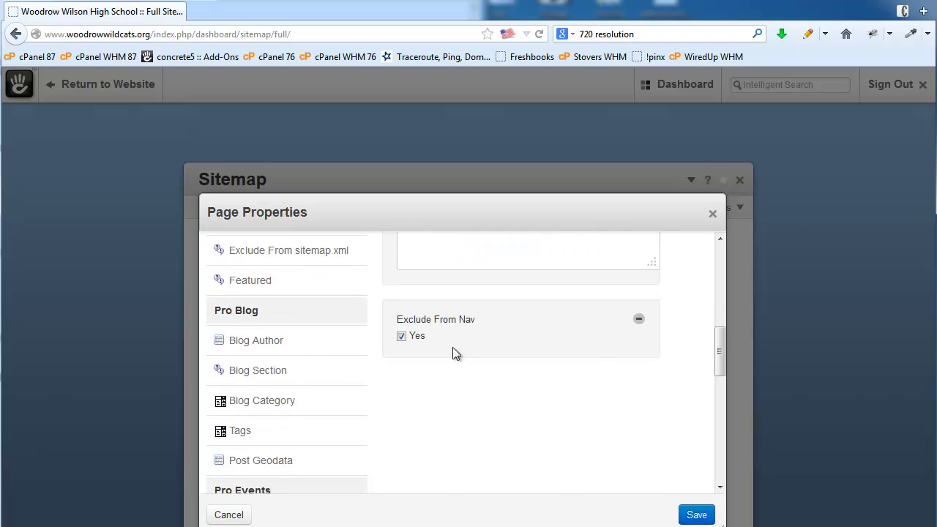
left_click(401, 337)
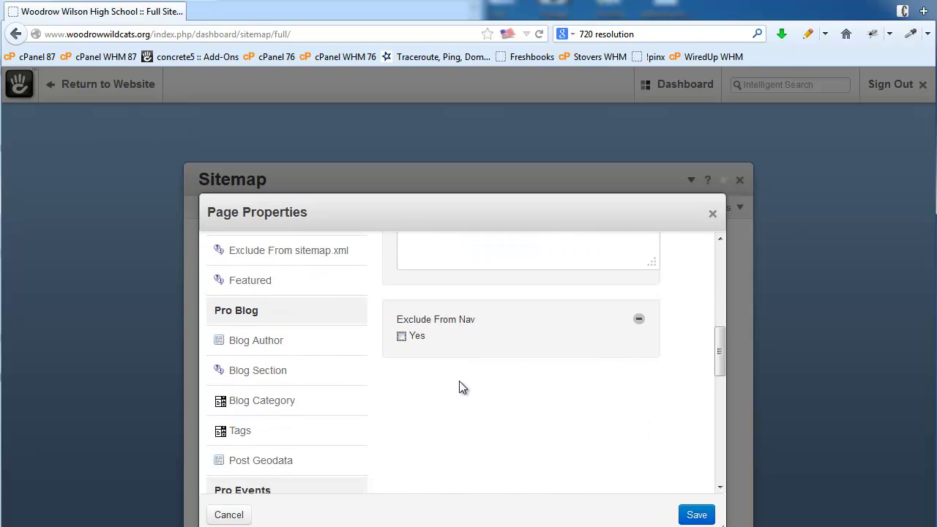
left_click(695, 515)
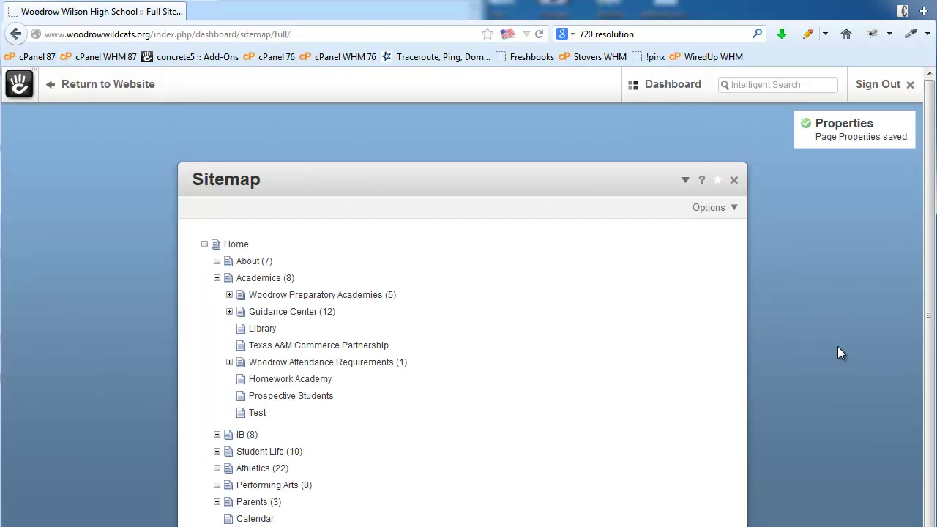
Change the Test page's design to the Left Sidebar page type and save
left_click(258, 414)
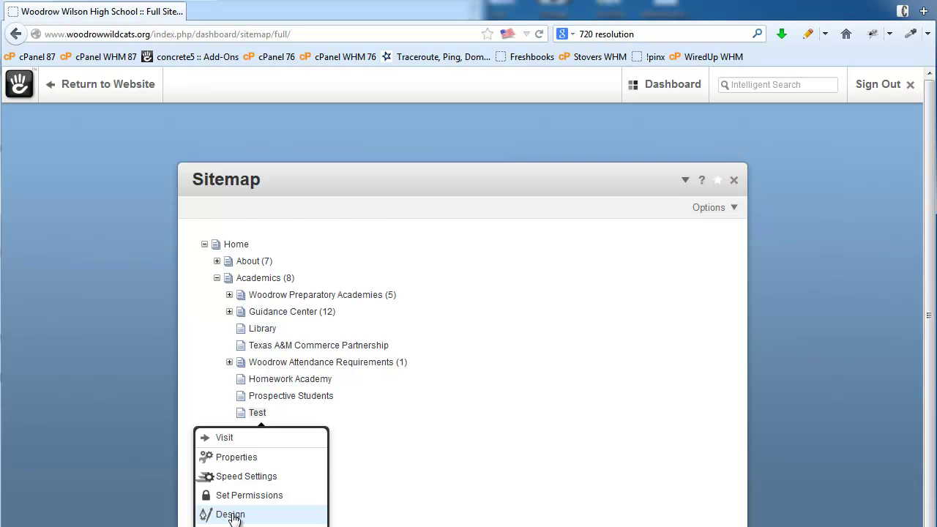
left_click(230, 515)
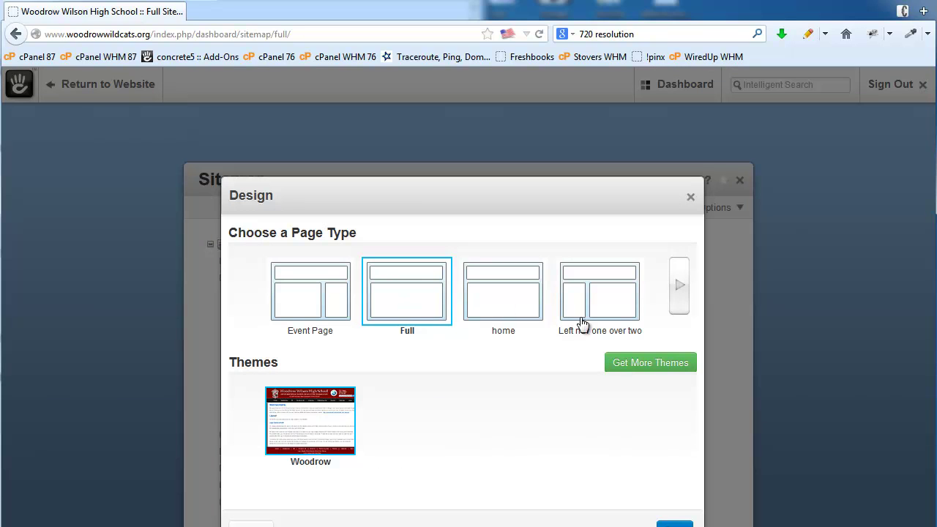
left_click(680, 291)
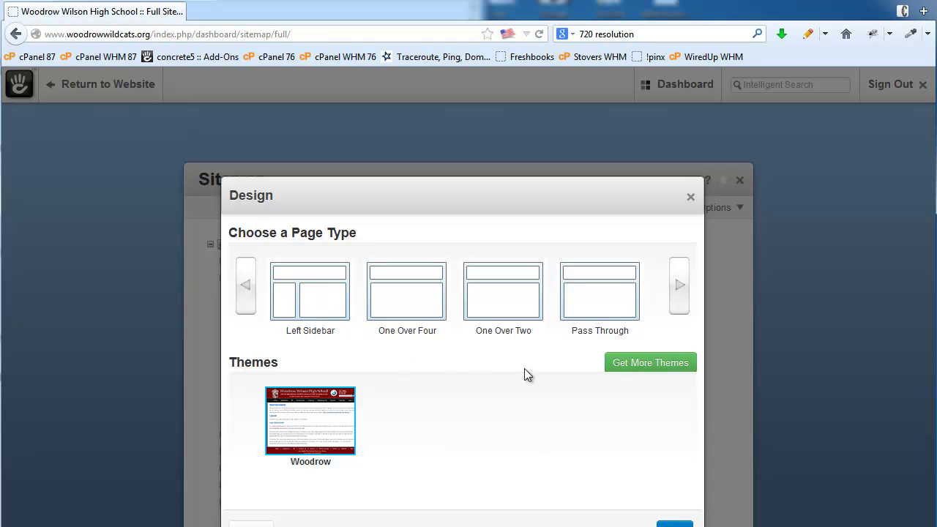
left_click(287, 294)
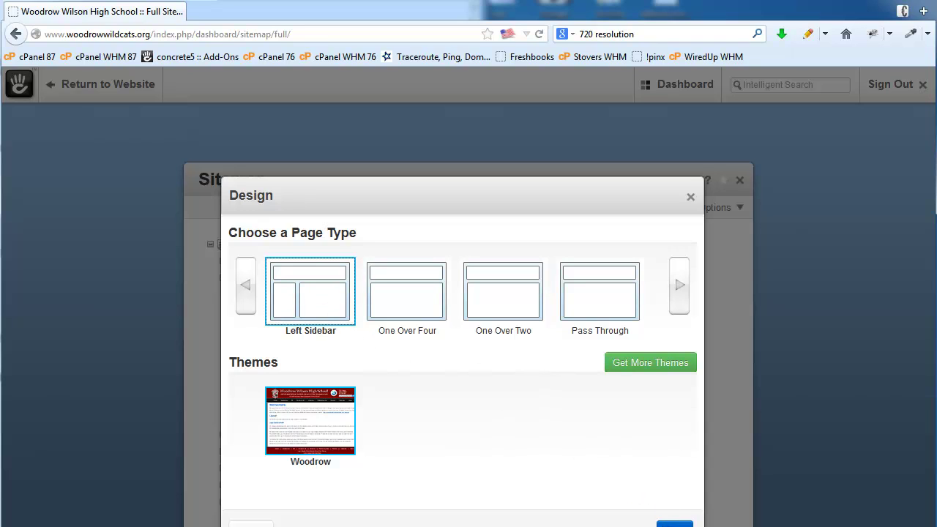
left_click(667, 521)
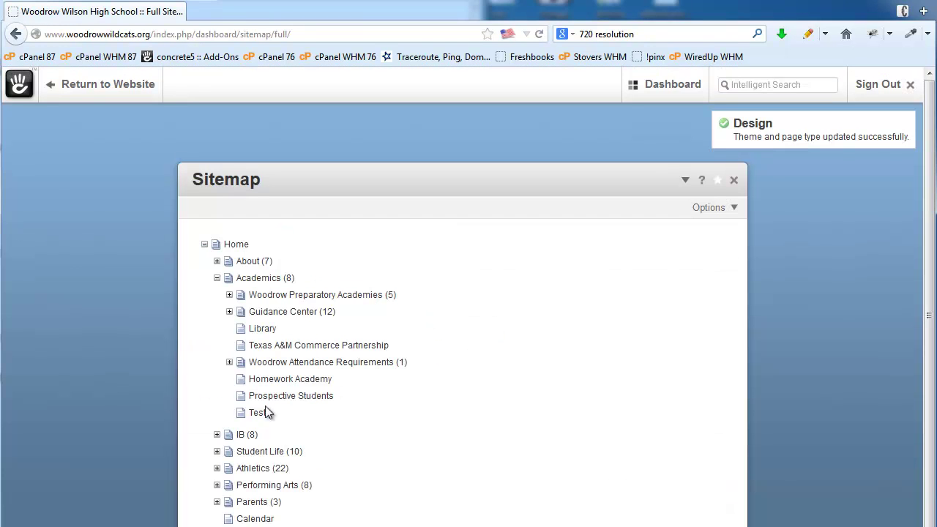
Delete the Test page from the sitemap and confirm the deletion
left_click(255, 416)
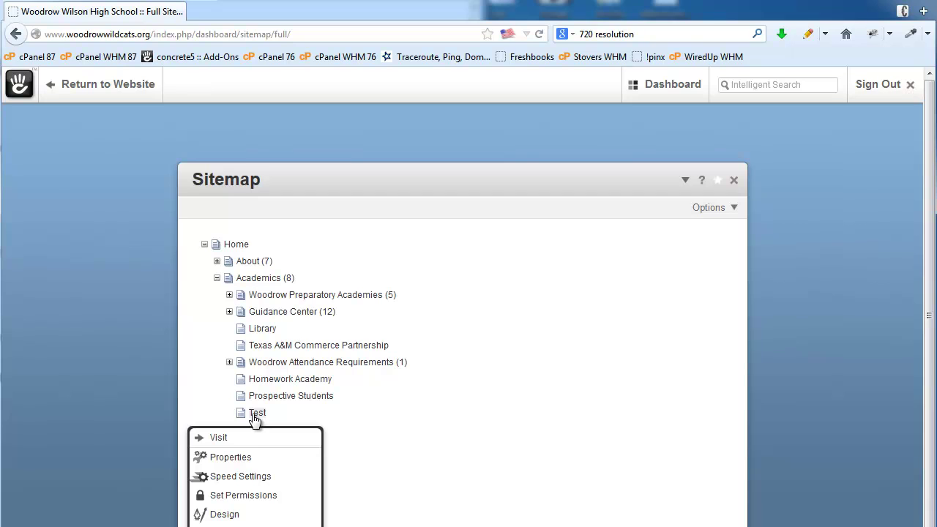
scroll(381, 428, "down", 3)
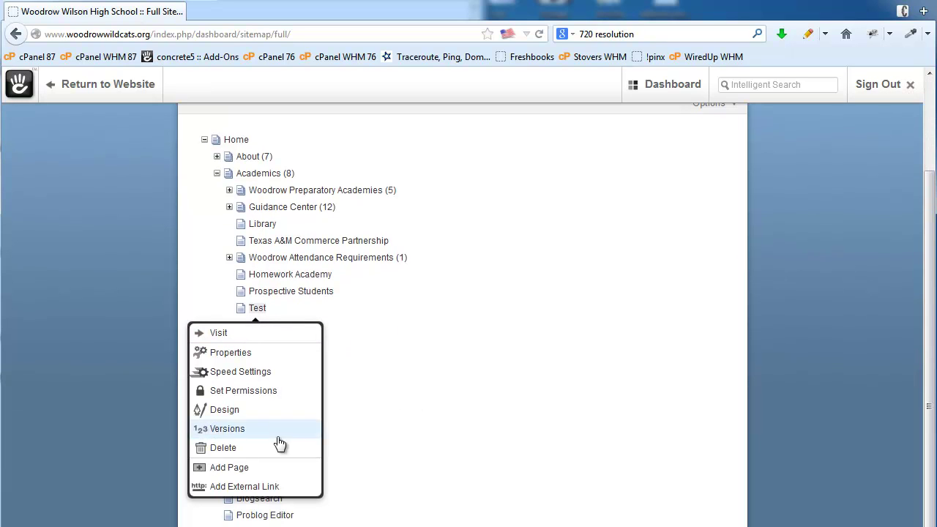
left_click(220, 448)
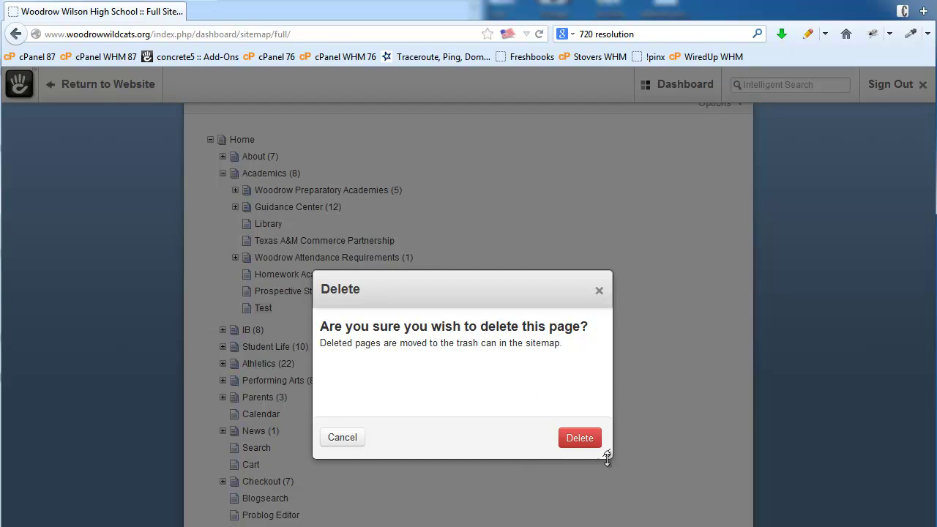
left_click(584, 440)
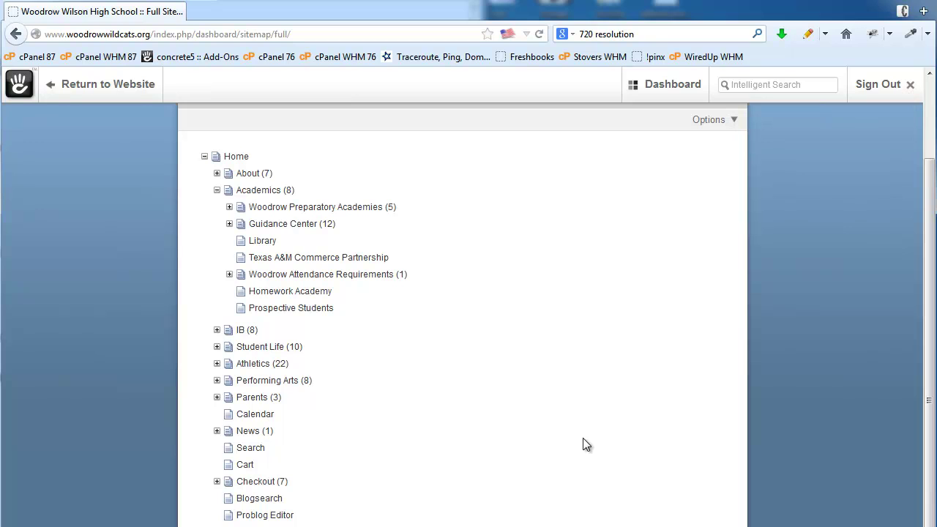
mouse_move(655, 88)
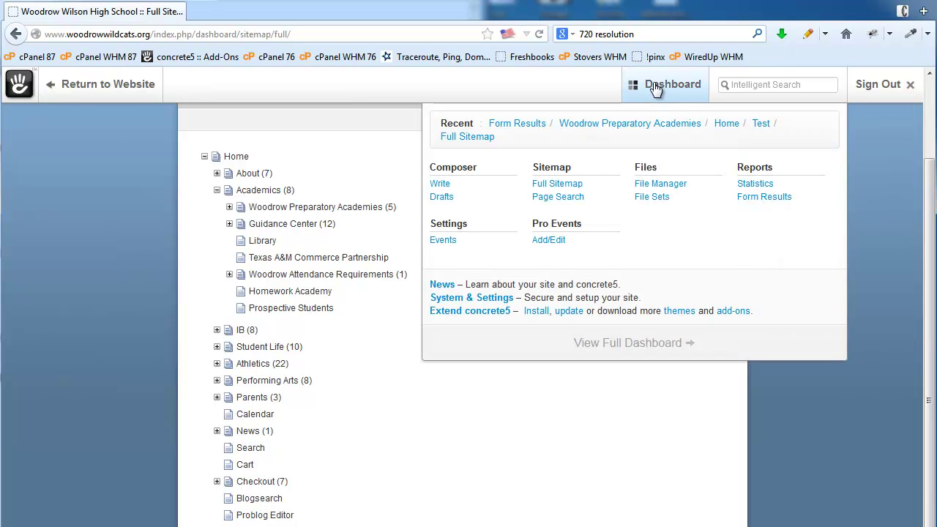
In the File Manager, choose johnsonPumpkin from the pumpkins2011 folder for upload
left_click(663, 185)
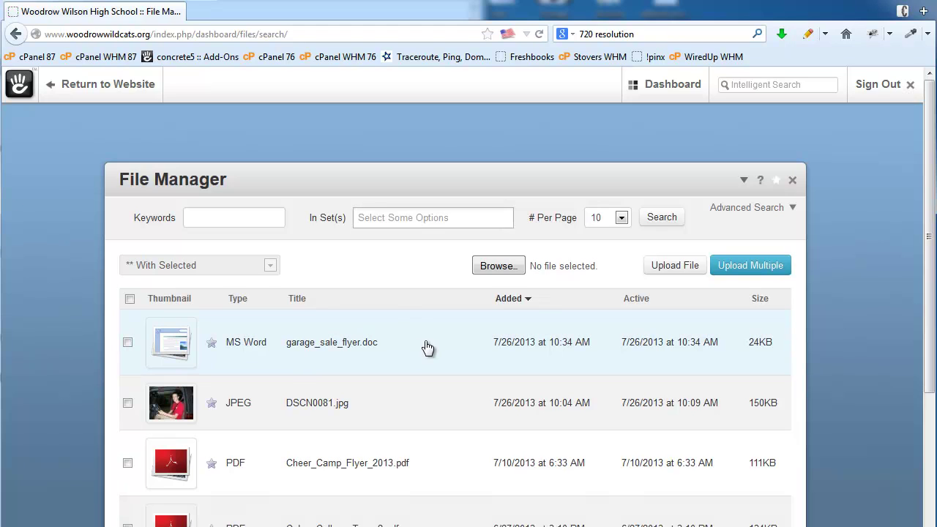
left_click(221, 218)
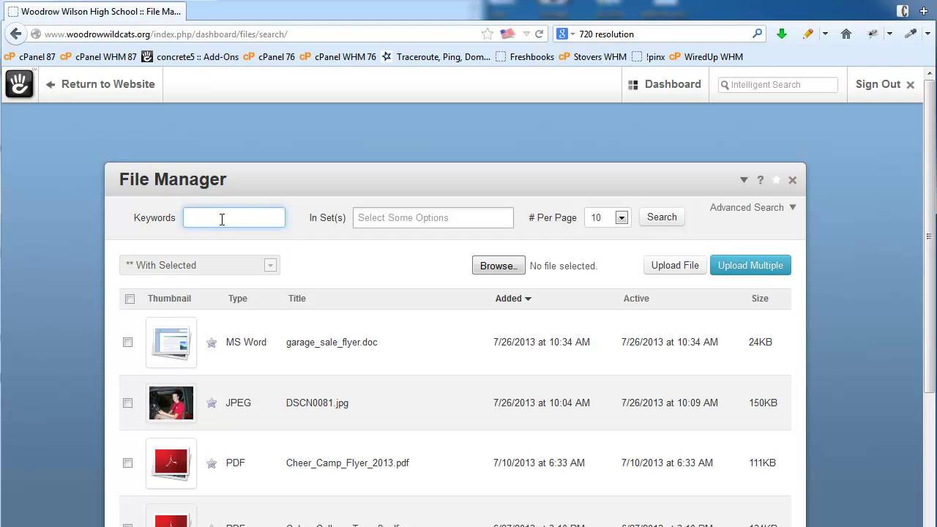
left_click(489, 266)
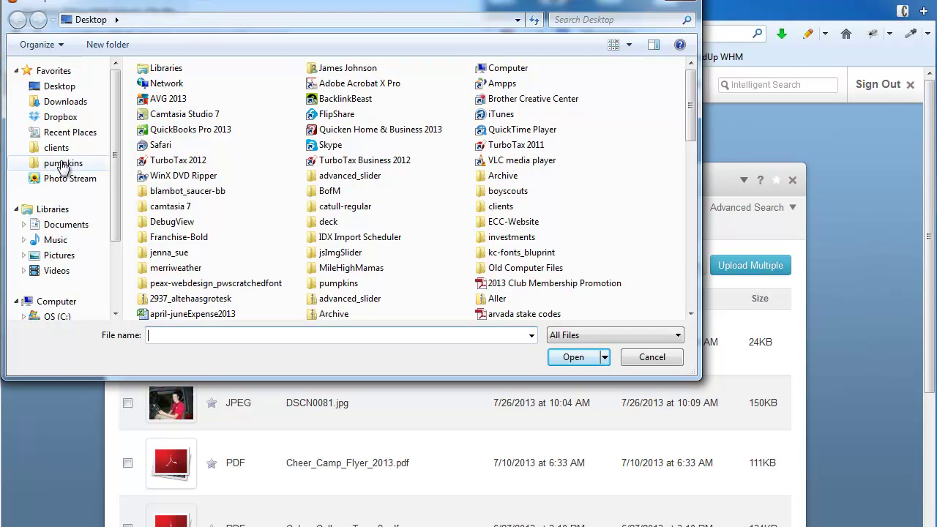
left_click(58, 162)
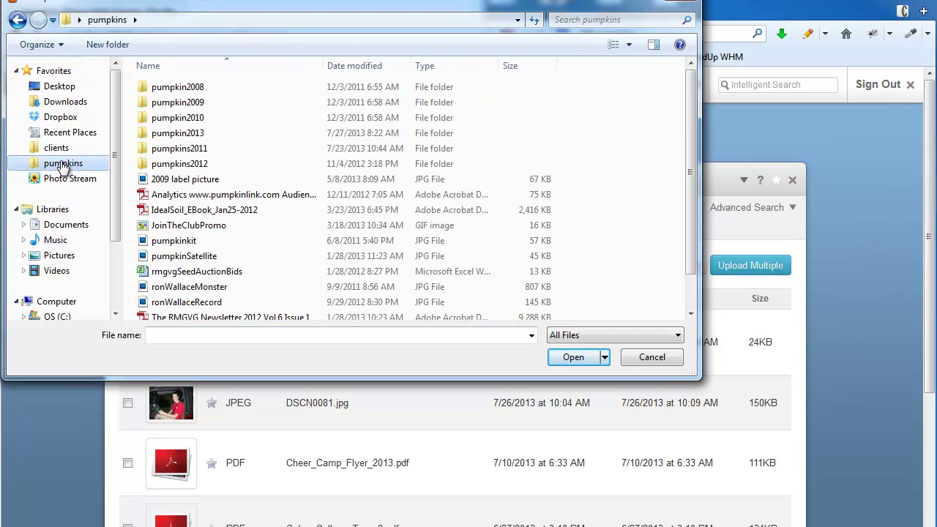
double_click(192, 149)
scroll(492, 219, "down", 5)
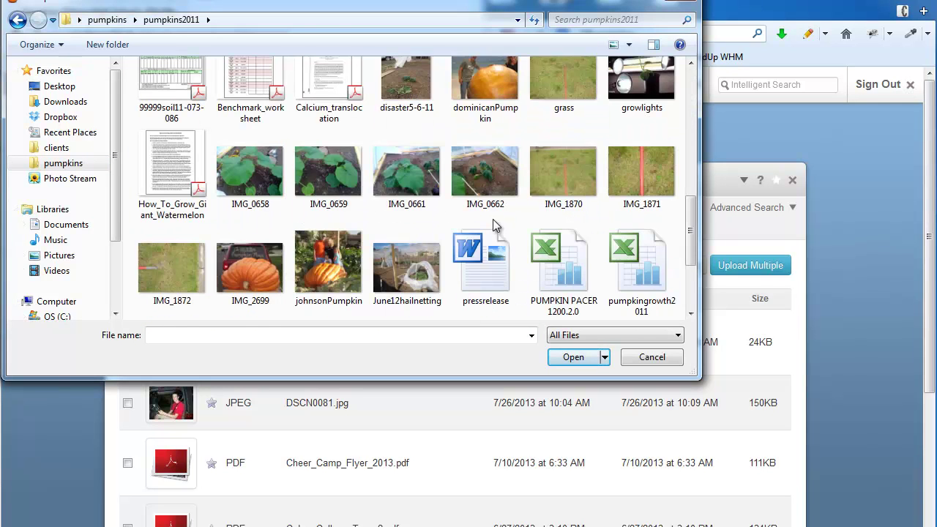
scroll(493, 221, "down", 2)
double_click(326, 86)
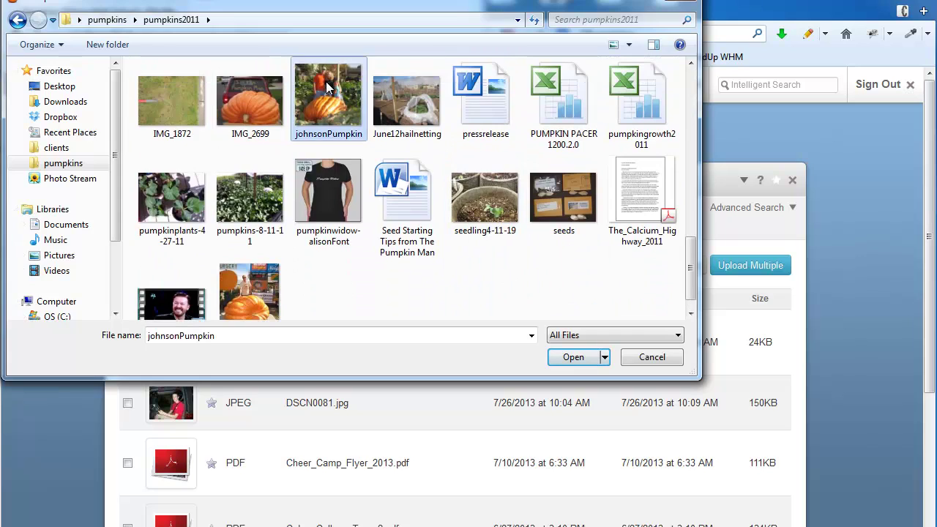
Upload johnsonPumpkin.jpg, tick the Calendar and Parents Files sets, and continue
left_click(679, 269)
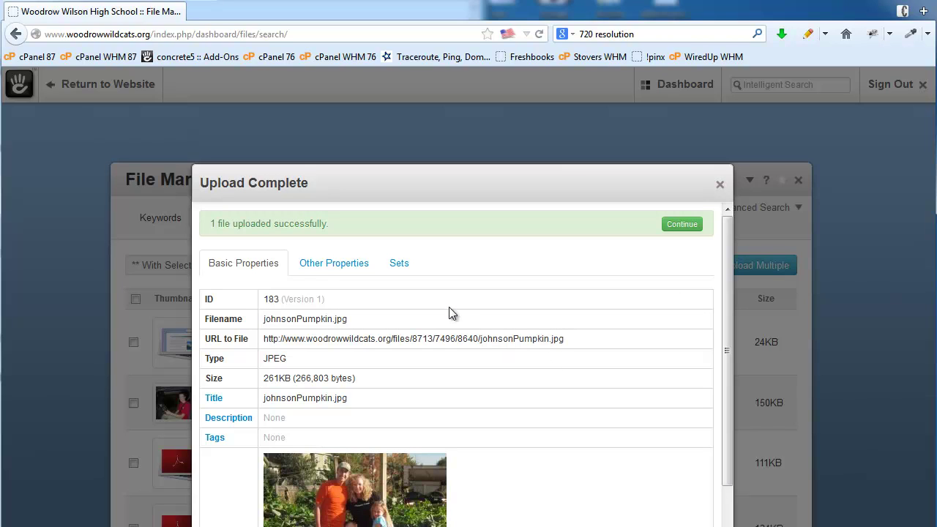
left_click(399, 265)
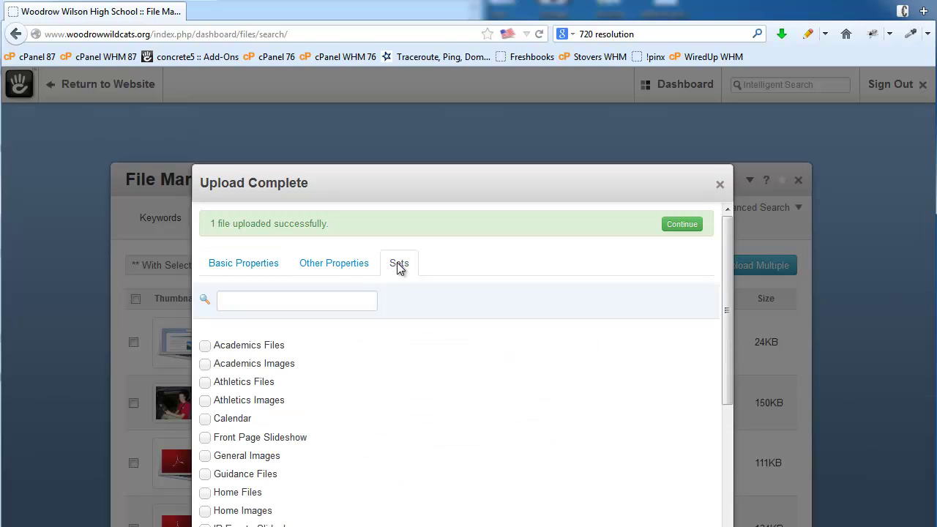
scroll(490, 379, "down", 4)
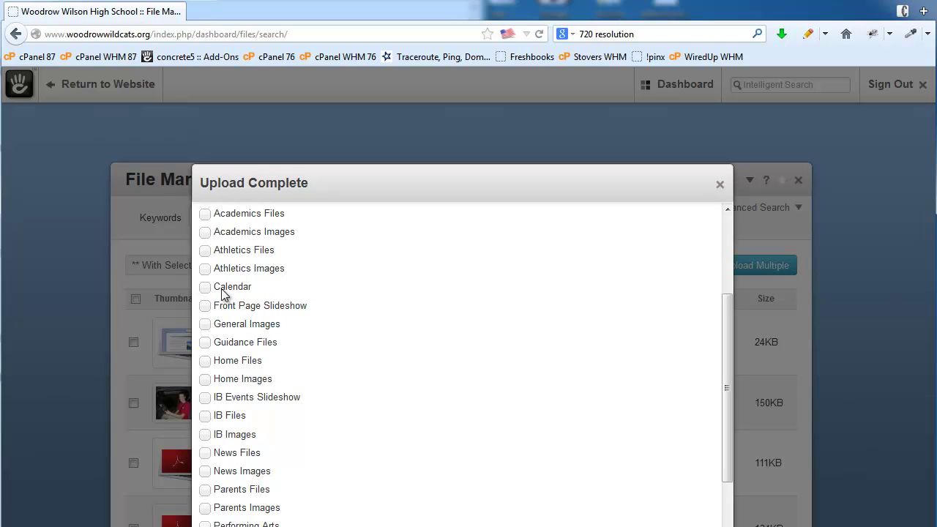
left_click(205, 287)
key("space")
scroll(494, 381, "down", 3)
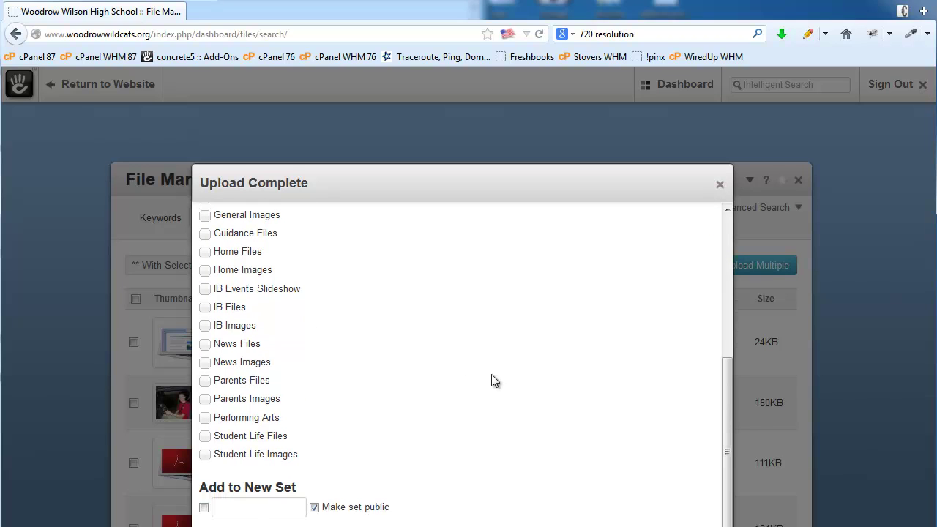
left_click(205, 382)
left_click(221, 524)
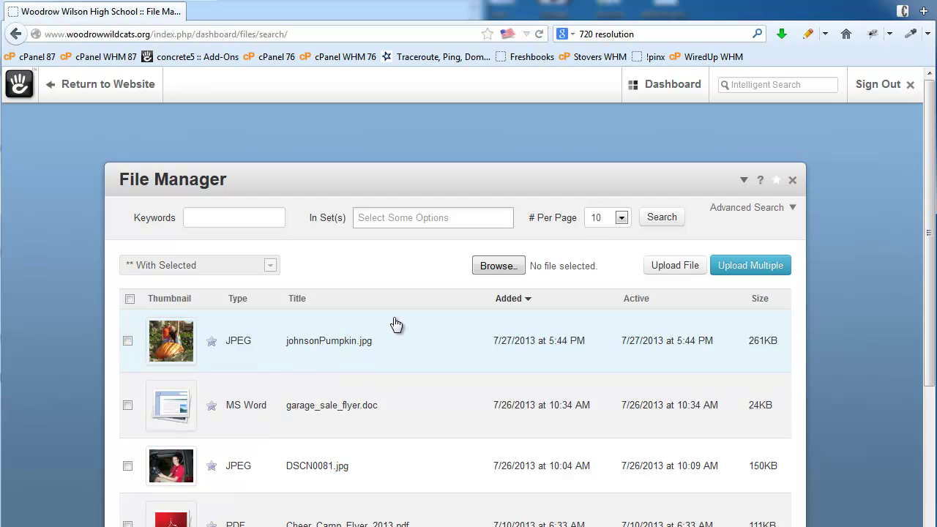
left_click(379, 219)
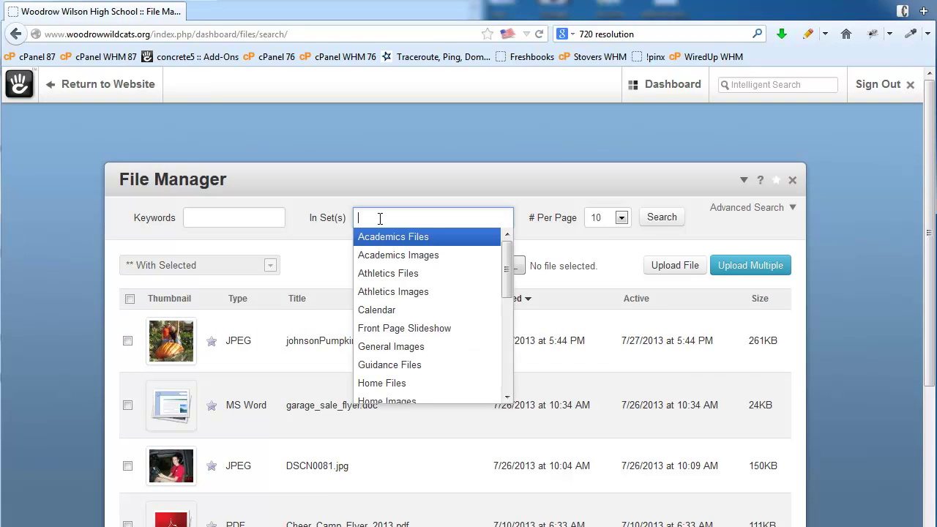
left_click(392, 311)
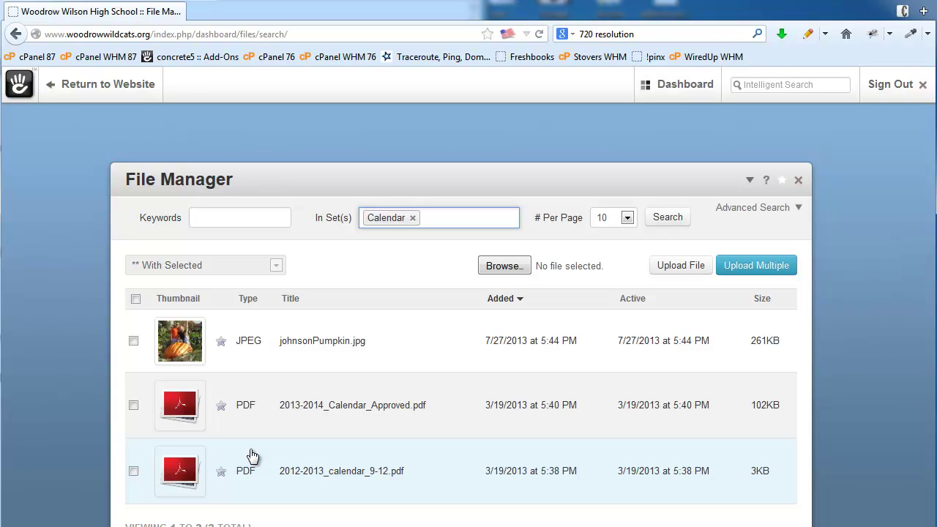
left_click(410, 218)
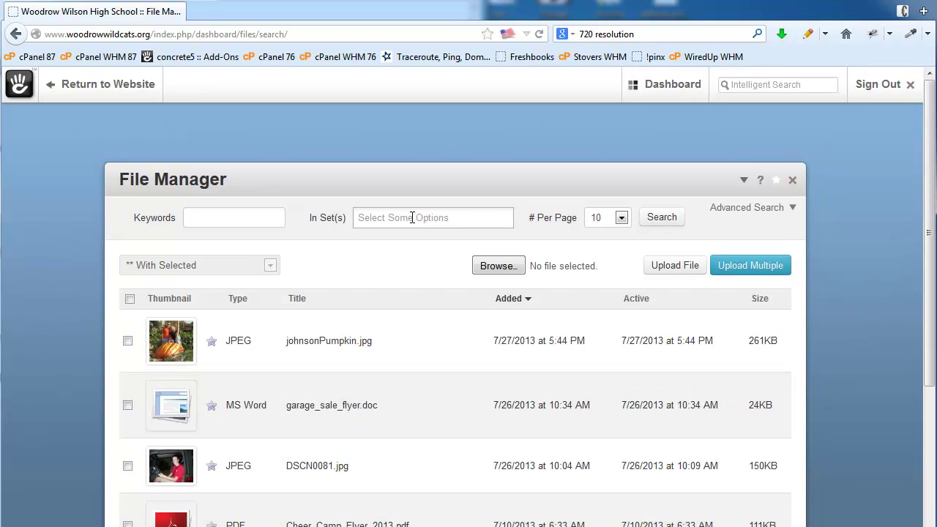
mouse_move(650, 86)
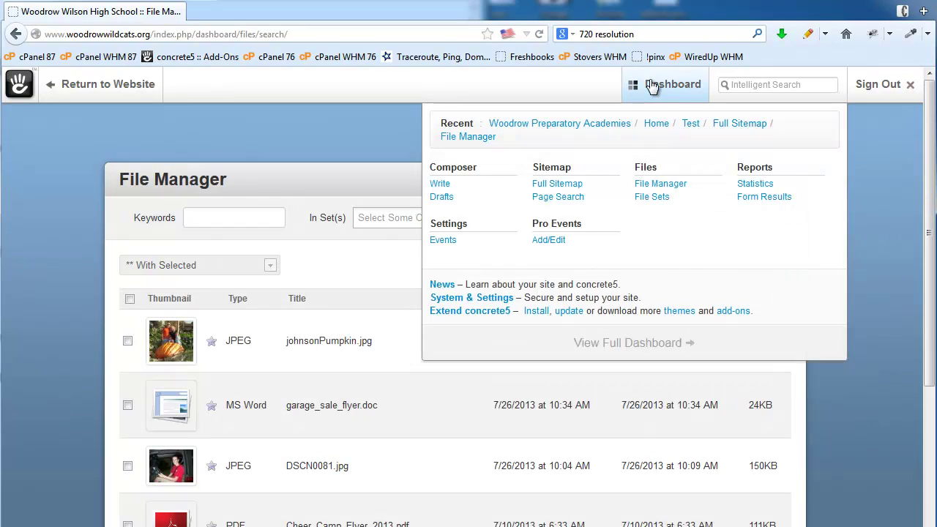
Open Reports > Form Results to list each form's submission counts
left_click(773, 204)
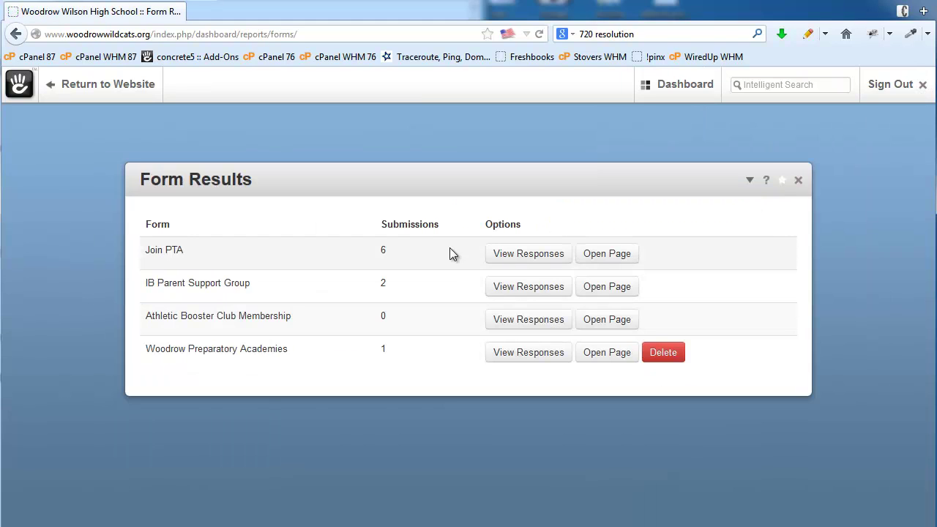
mouse_move(684, 99)
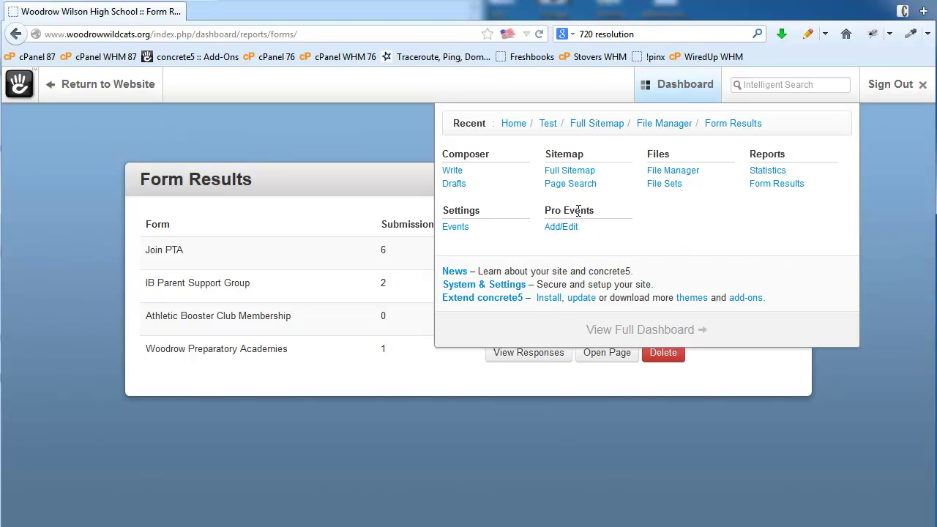
left_click_drag(598, 216, 539, 212)
left_click(623, 237)
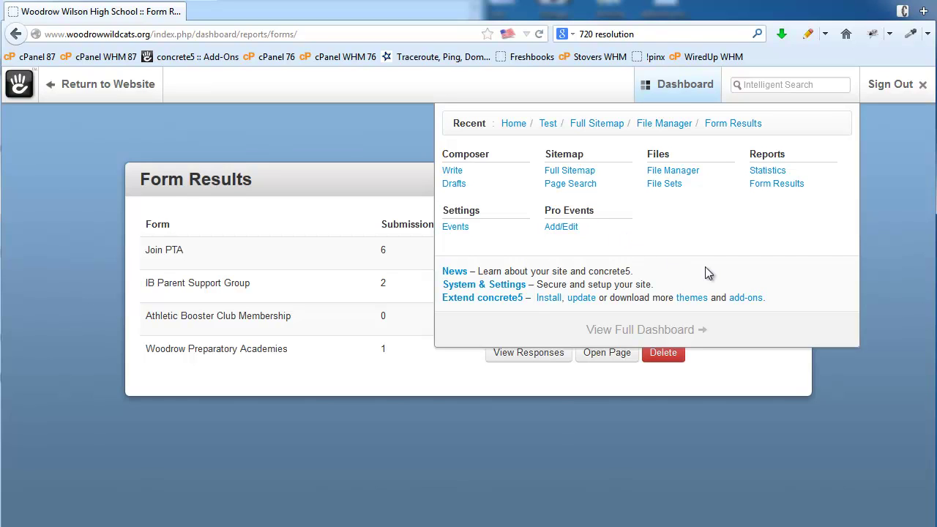